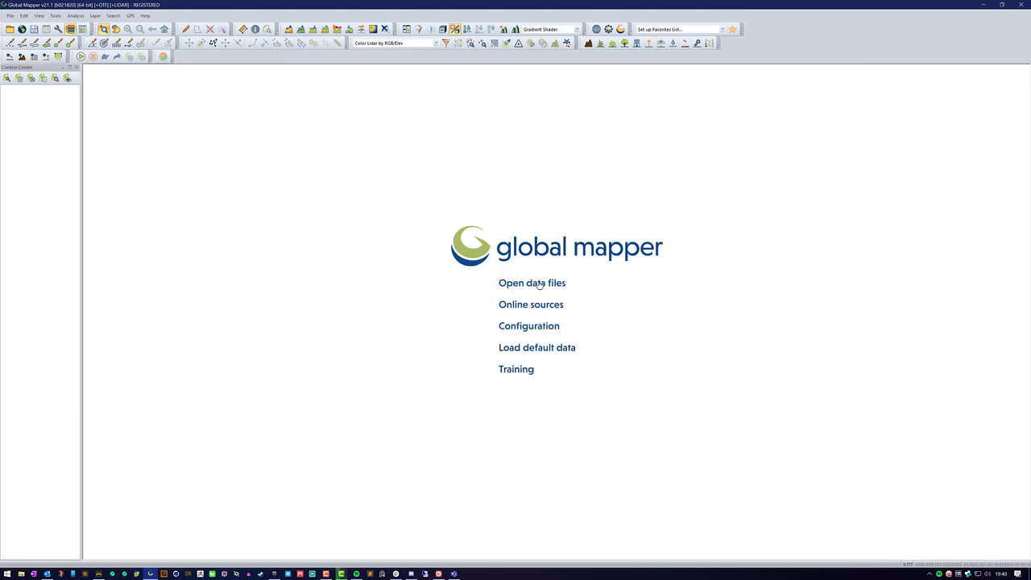
Step: Open the N37W111.hgt elevation file from the Desktop as a grayscale terrain map
left_click(539, 285)
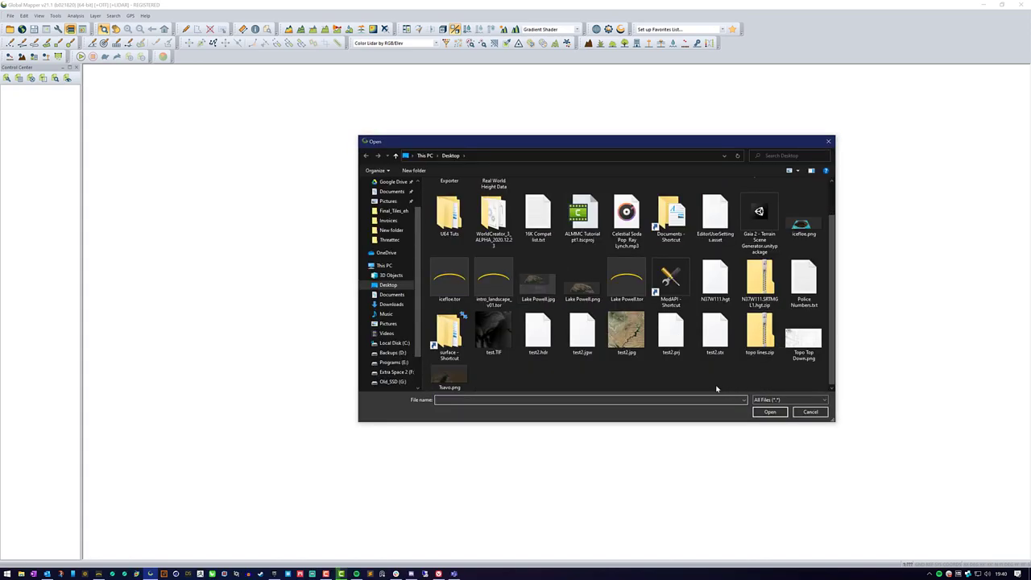
left_click(715, 282)
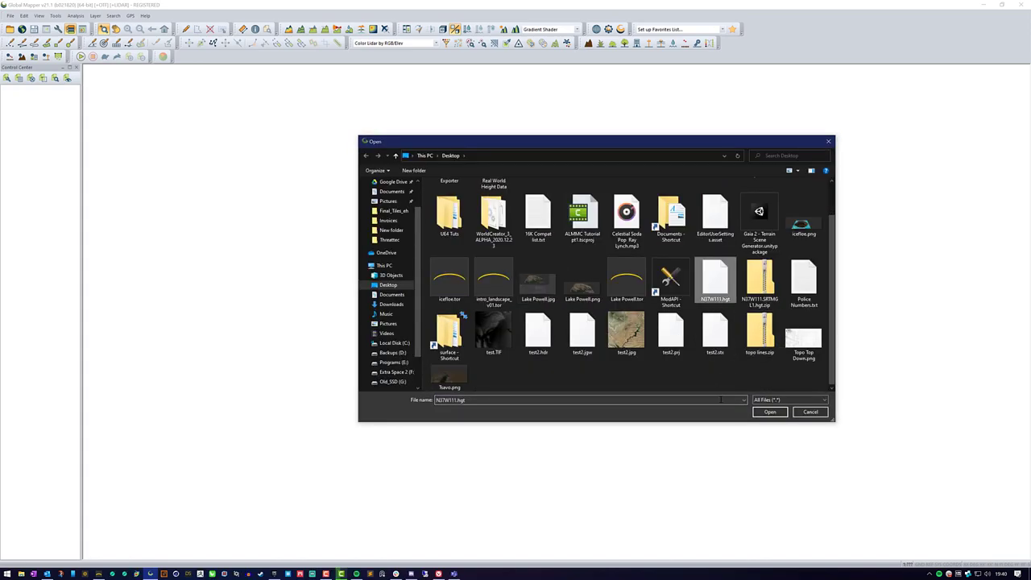
left_click(770, 412)
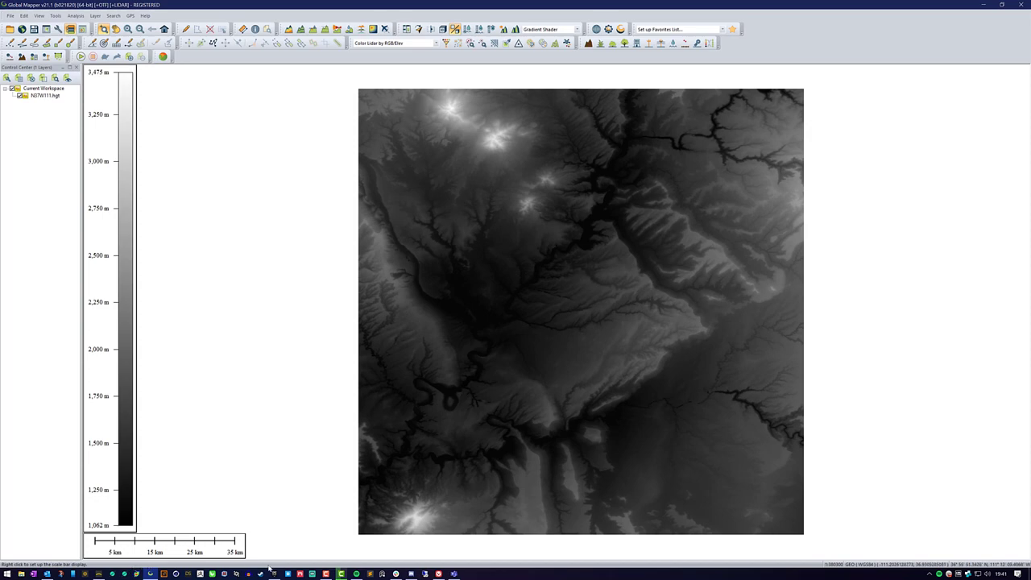
Step: Start an area measurement with a line from the map's left edge to its right edge
left_click(243, 31)
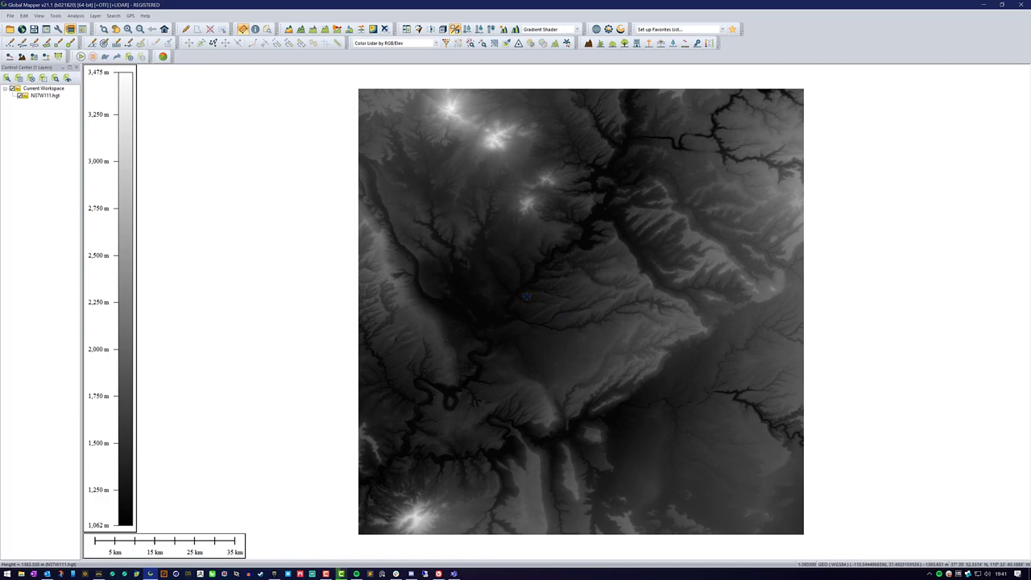
left_click(357, 302)
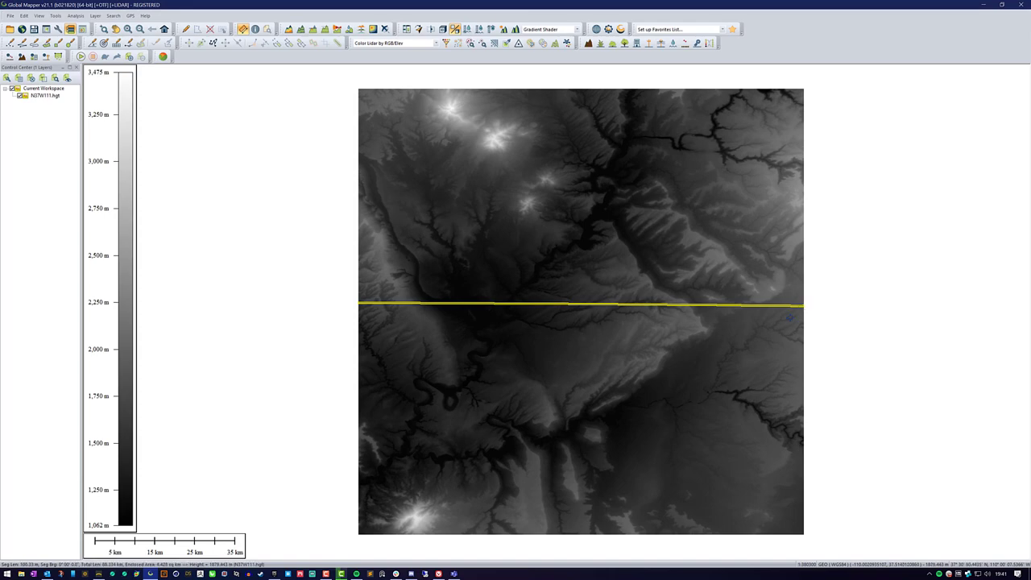
left_click(804, 305)
right_click(712, 344)
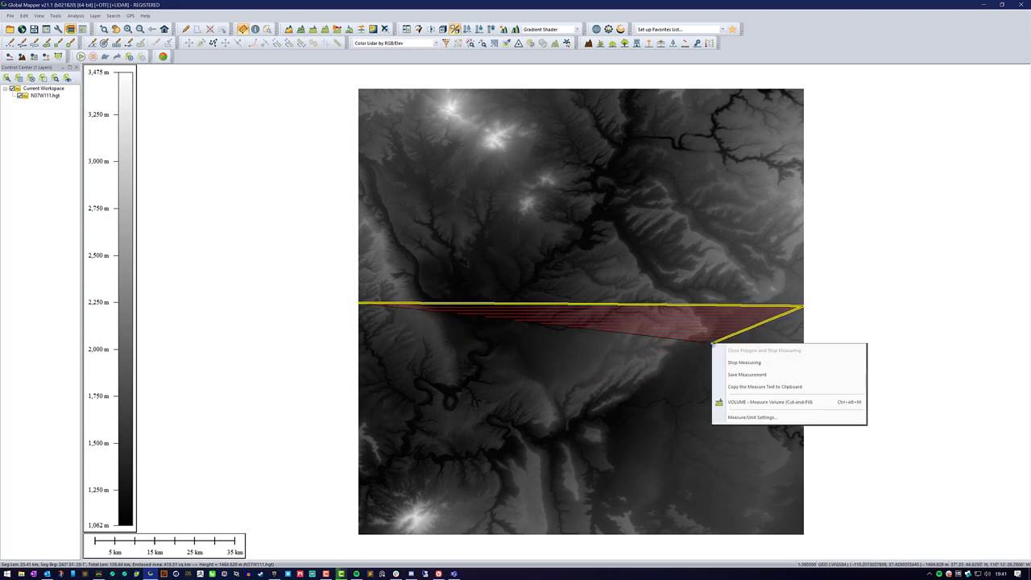
left_click(770, 375)
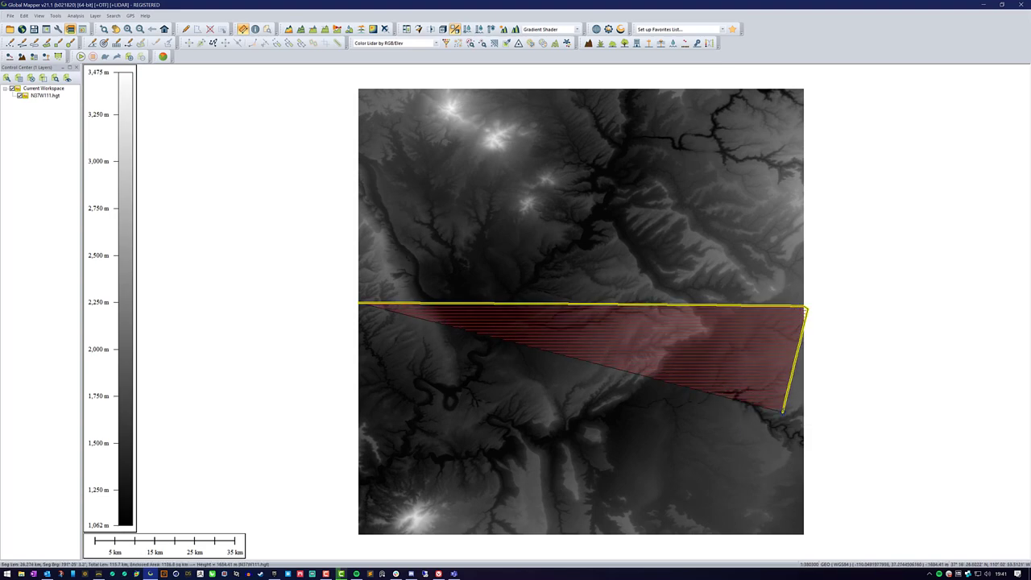
Step: Trace the lower half's boundary back to the start and save the 2,130.6 sq km measurement
left_click(784, 413)
left_click(705, 467)
left_click(660, 385)
left_click(674, 342)
left_click(578, 334)
left_click(561, 402)
left_click(532, 472)
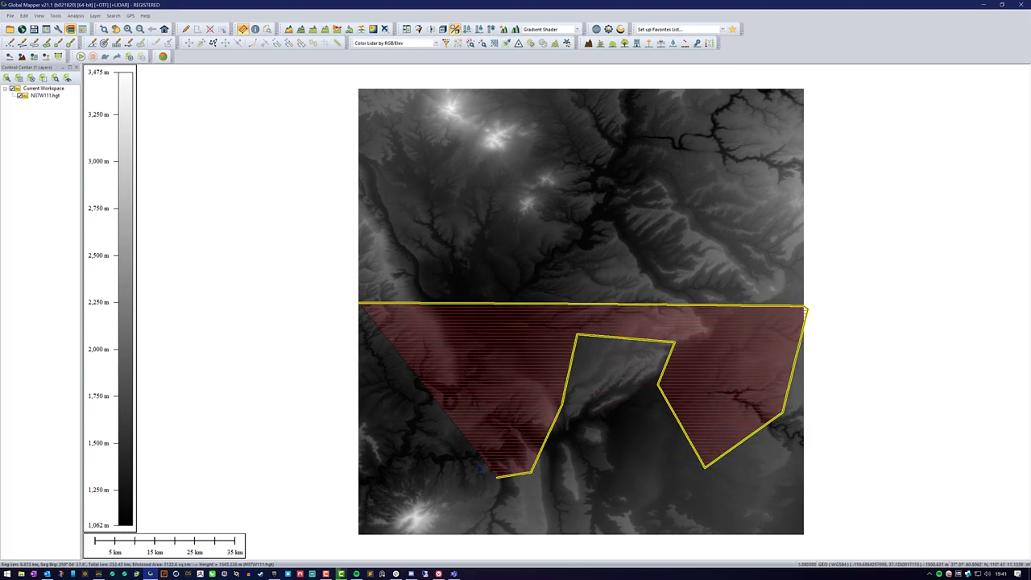
left_click(475, 468)
left_click(436, 408)
left_click(449, 350)
left_click(421, 342)
left_click(381, 370)
left_click(359, 352)
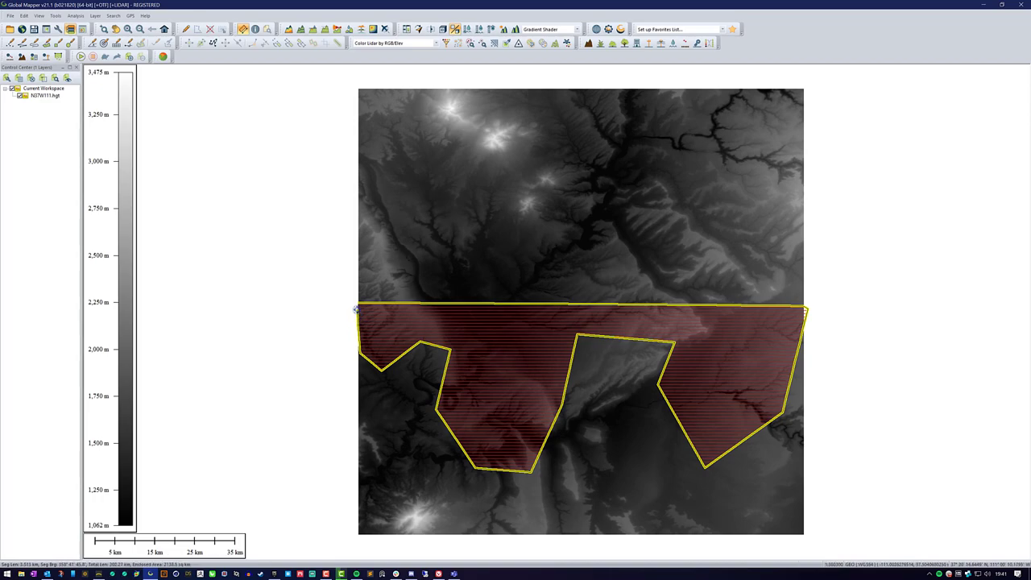
right_click(381, 290)
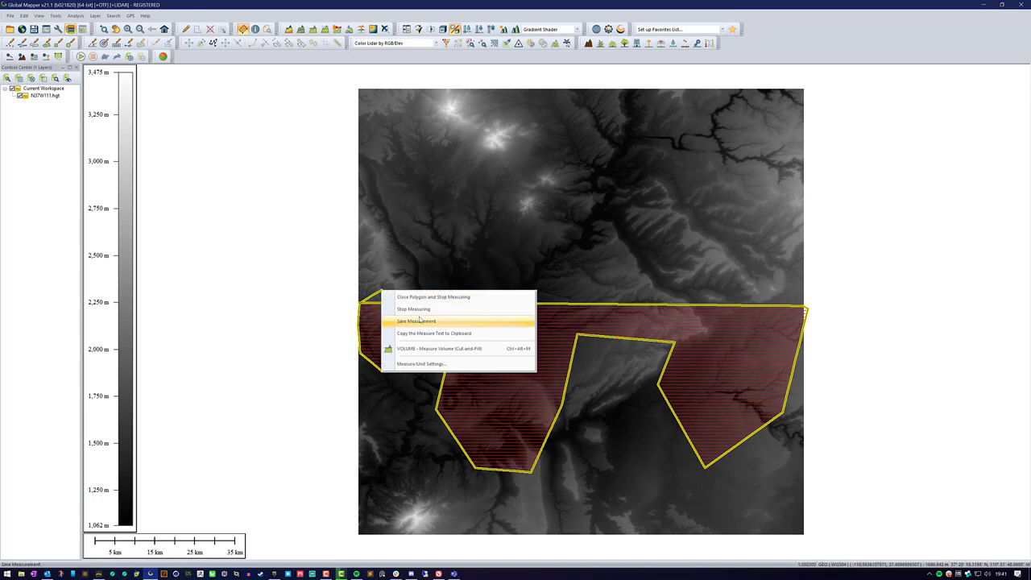
left_click(420, 320)
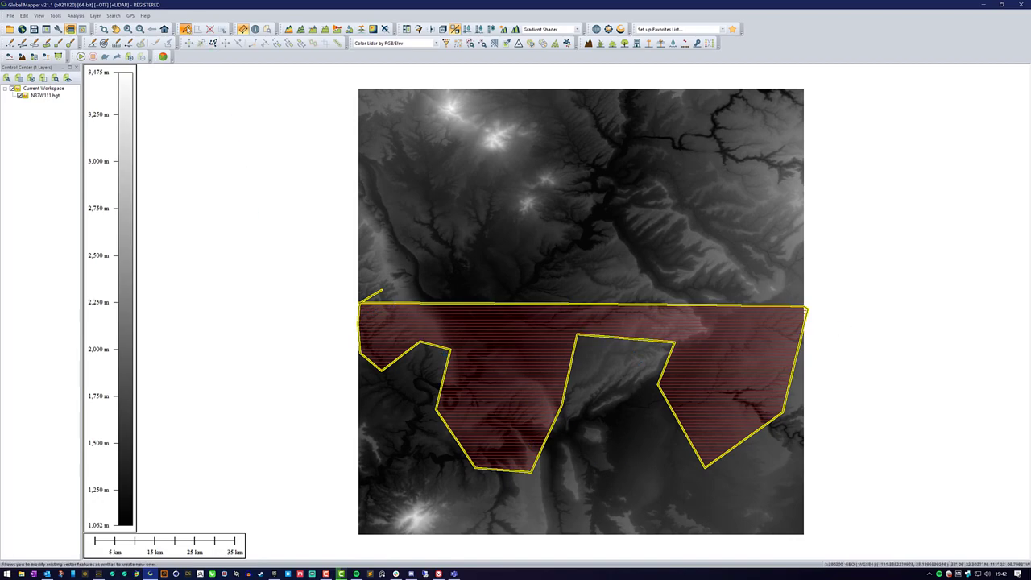
Step: Sketch a triangular measurement down the map's middle, then discard it with the Digitizer tool
left_click(186, 29)
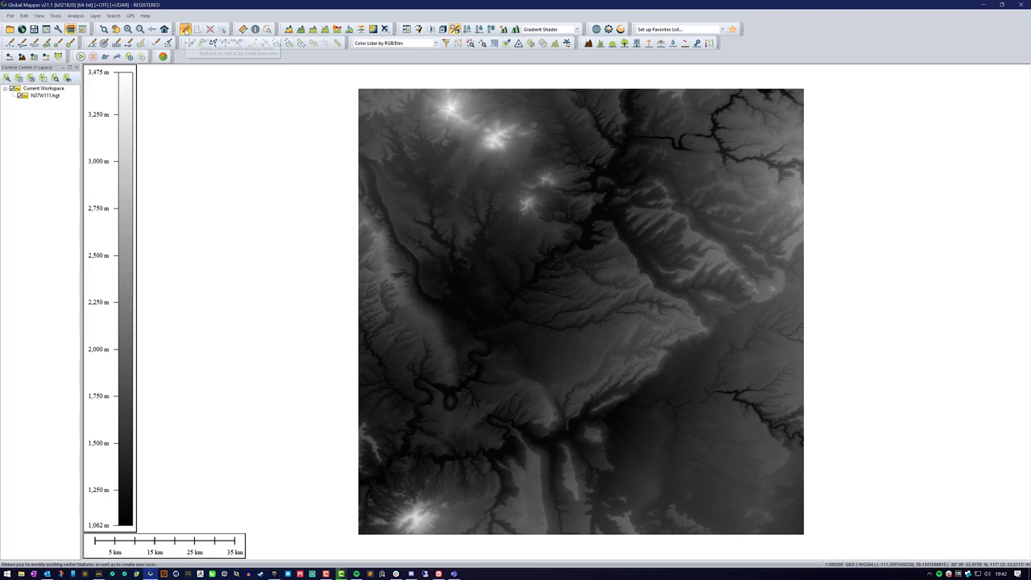
left_click(243, 29)
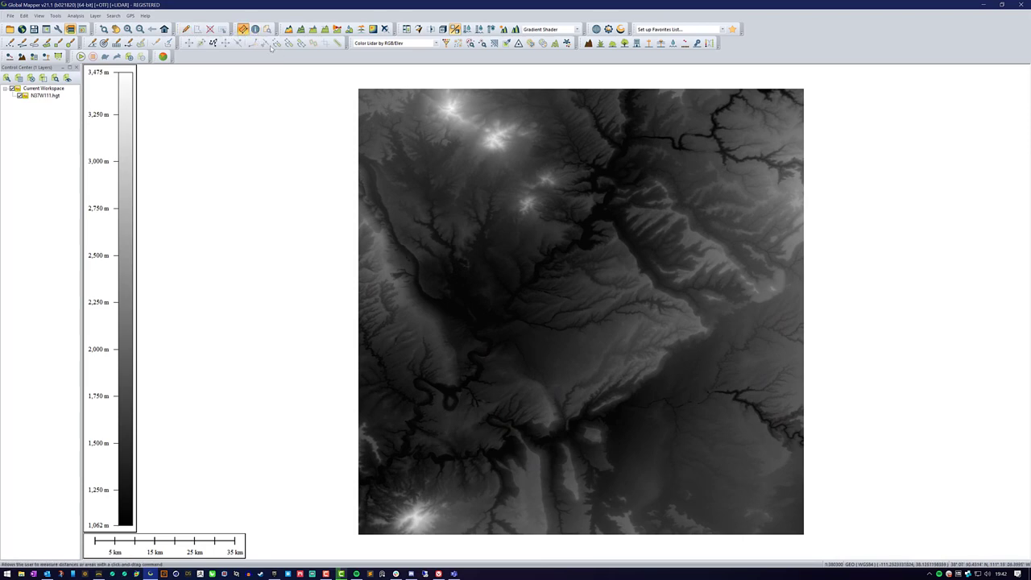
left_click(573, 87)
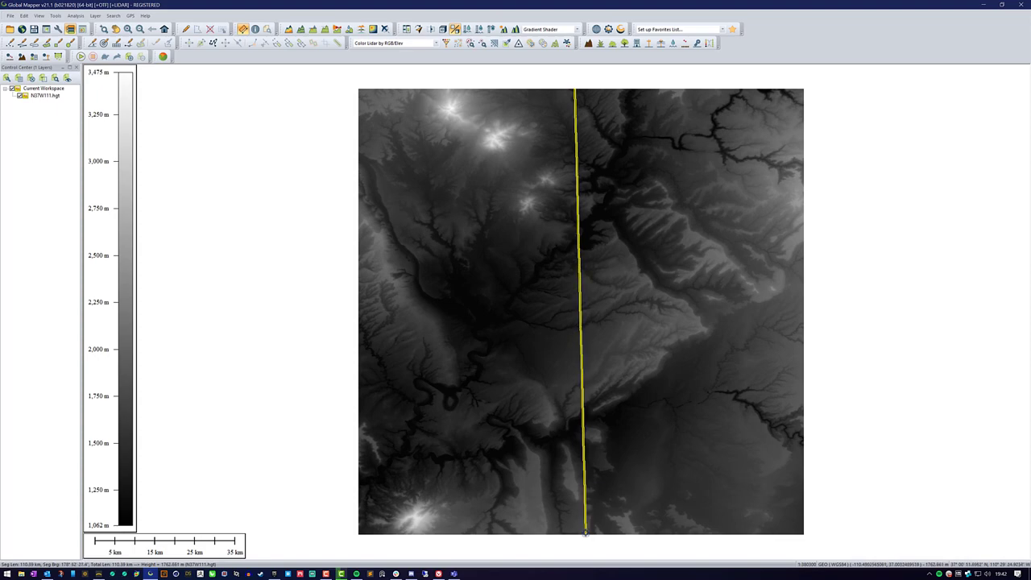
left_click(586, 533)
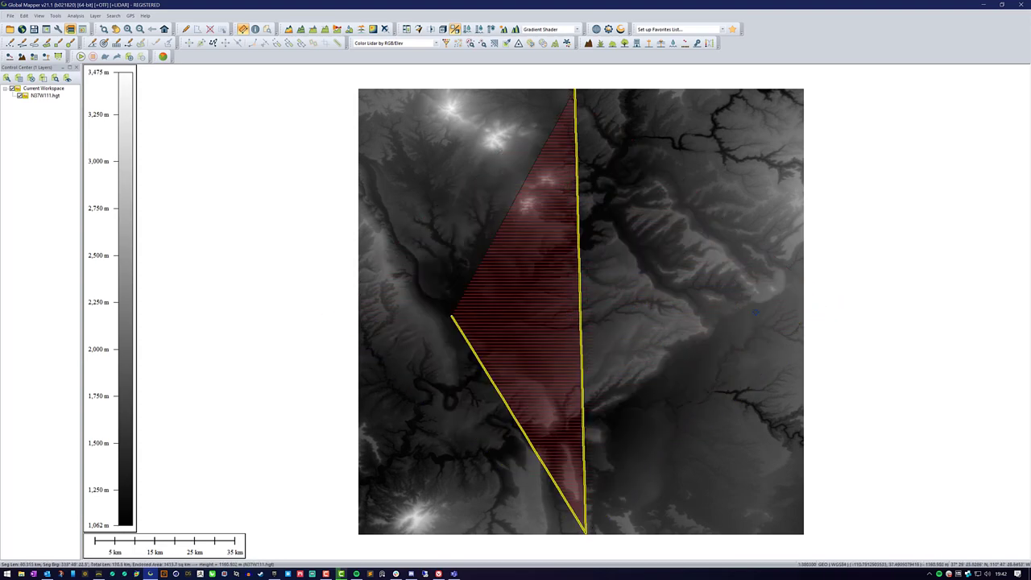
right_click(648, 318)
left_click(676, 339)
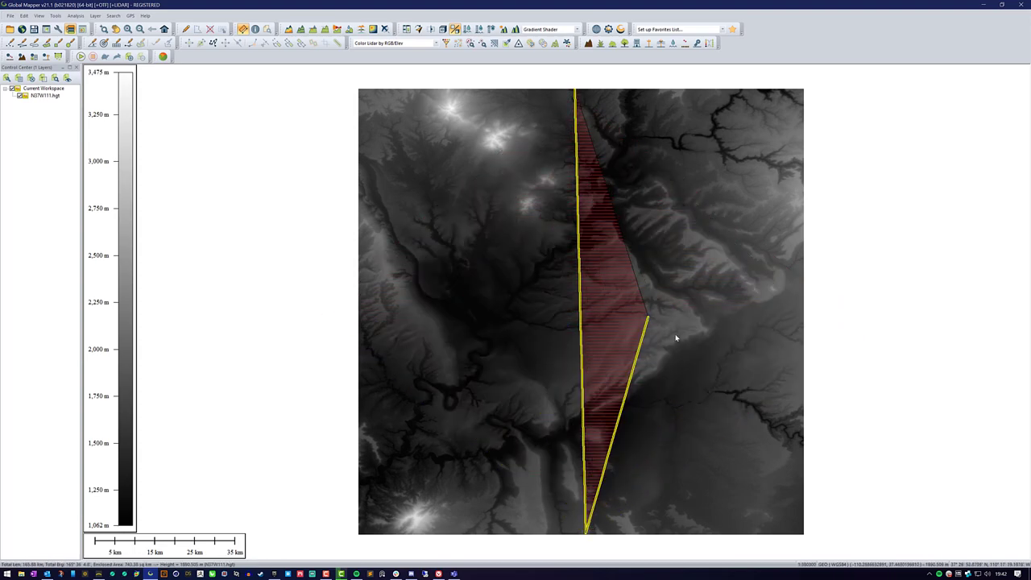
left_click(185, 29)
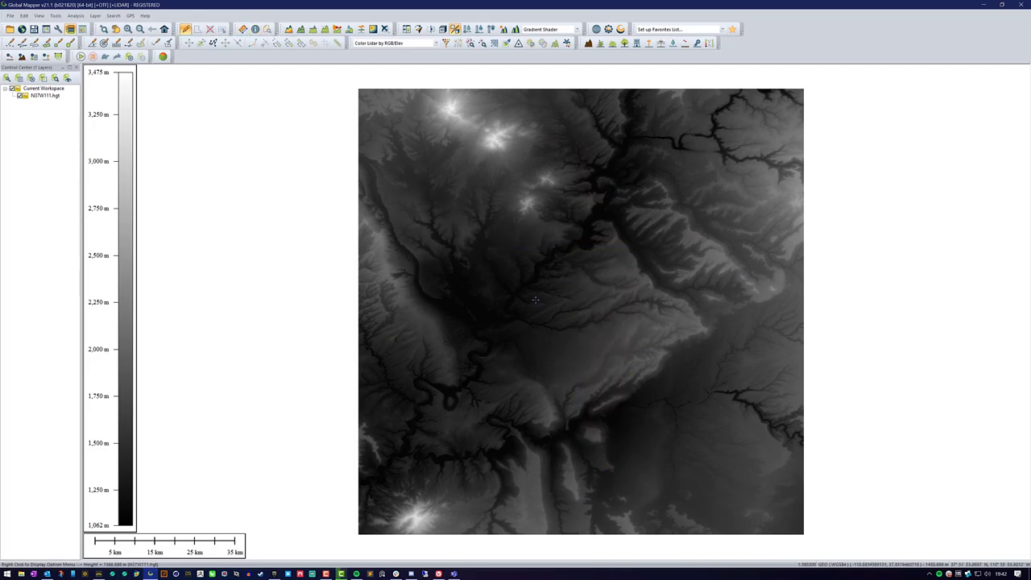
Step: Reset the zoom on the terrain and pick the Create Rectangle/Square Area Feature tool
scroll(586, 320, "down", 2)
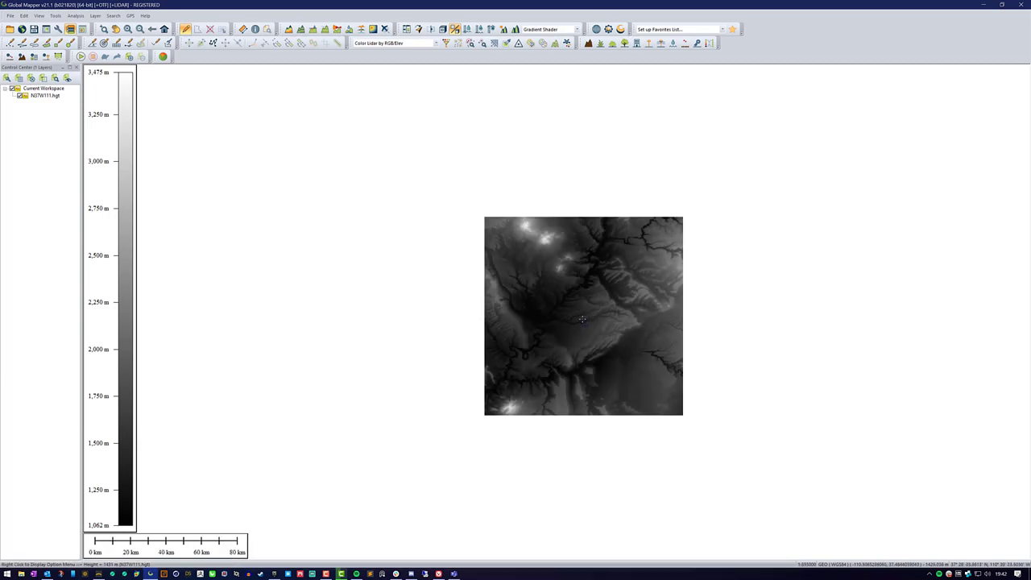
scroll(581, 319, "up", 2)
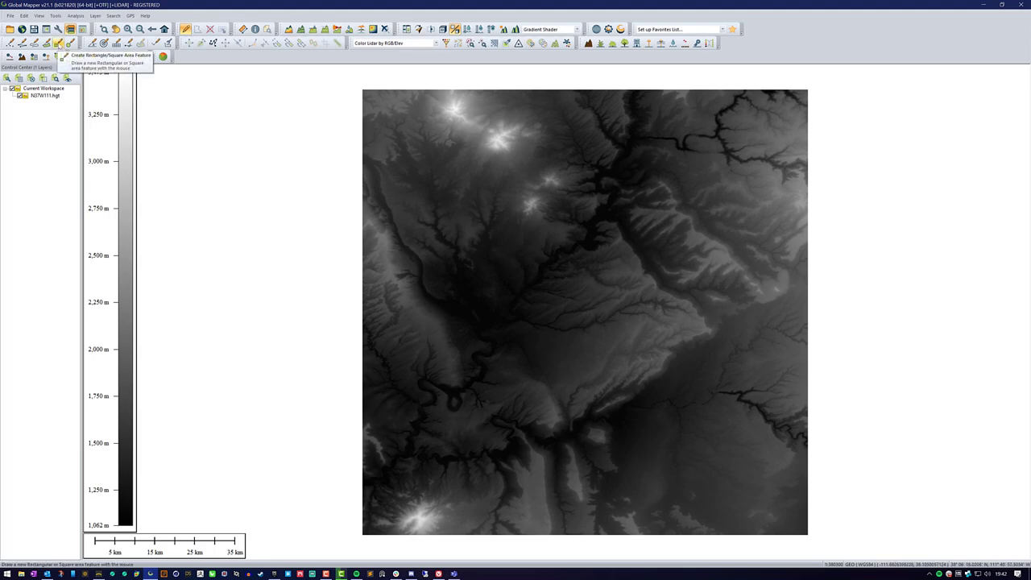
left_click(59, 45)
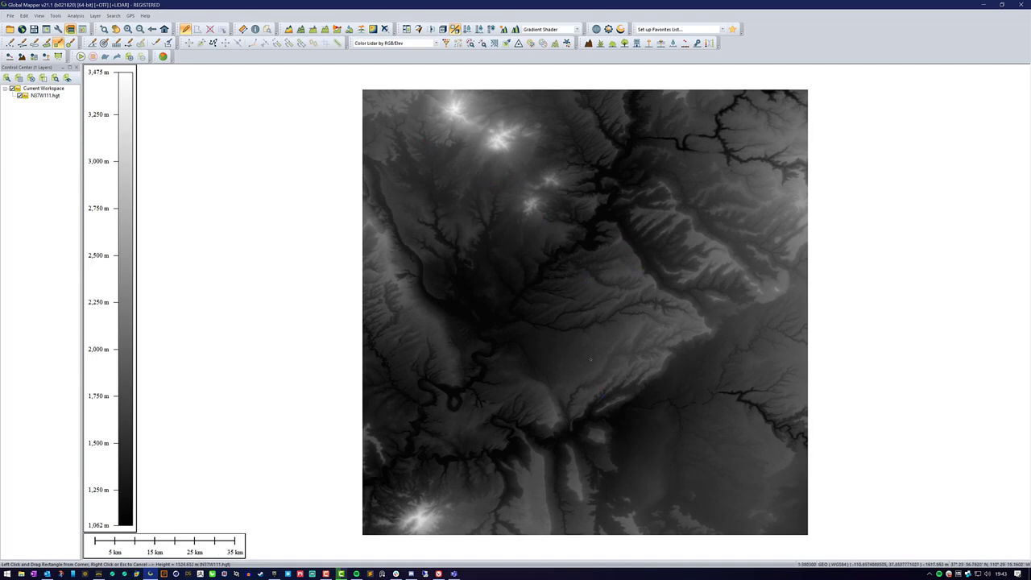
Step: Draw a square of about 2,473.5 sq km over the upper-central terrain
left_click_drag(650, 369, 448, 169)
left_click(576, 251)
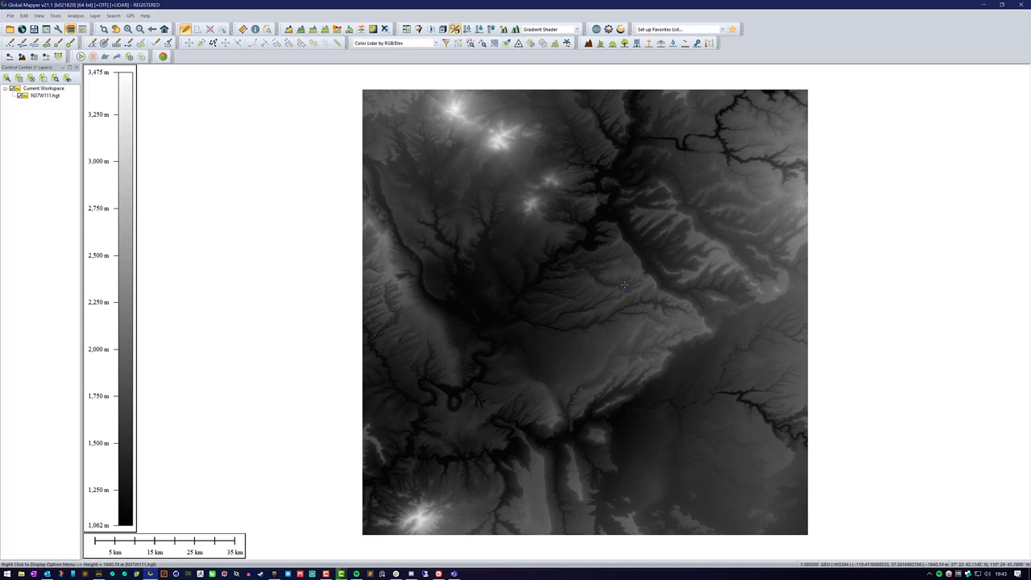
left_click_drag(602, 250, 715, 351)
left_click(58, 42)
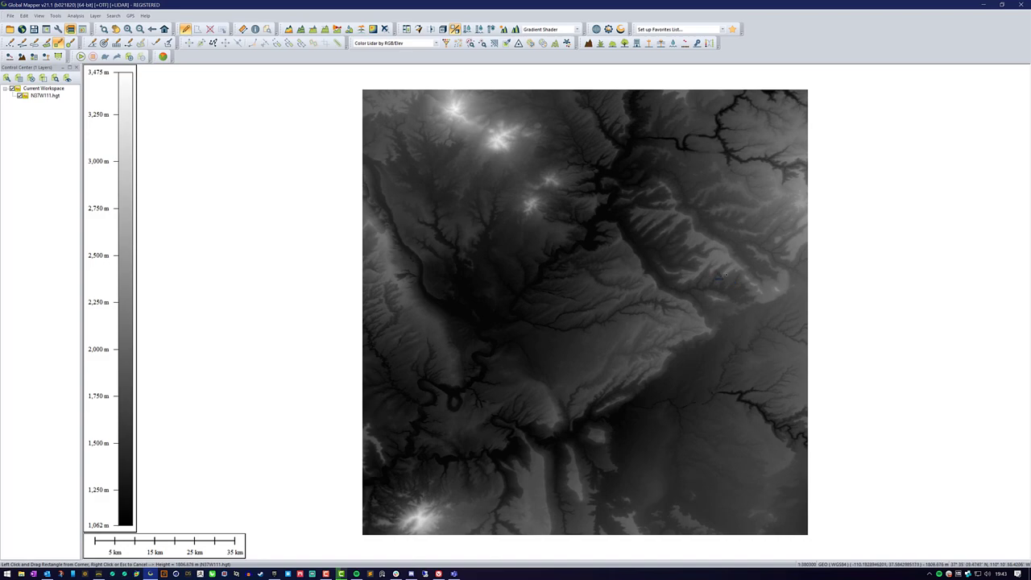
mouse_move(573, 223)
left_mouse_down()
mouse_move(633, 249)
mouse_move(594, 276)
mouse_move(656, 258)
mouse_move(574, 225)
mouse_move(607, 233)
mouse_move(628, 269)
mouse_move(689, 315)
mouse_move(578, 232)
mouse_move(629, 255)
mouse_move(688, 306)
mouse_move(607, 277)
mouse_move(673, 312)
mouse_move(604, 253)
mouse_move(613, 315)
mouse_move(705, 275)
mouse_move(640, 290)
mouse_move(575, 224)
mouse_move(702, 351)
left_mouse_up()
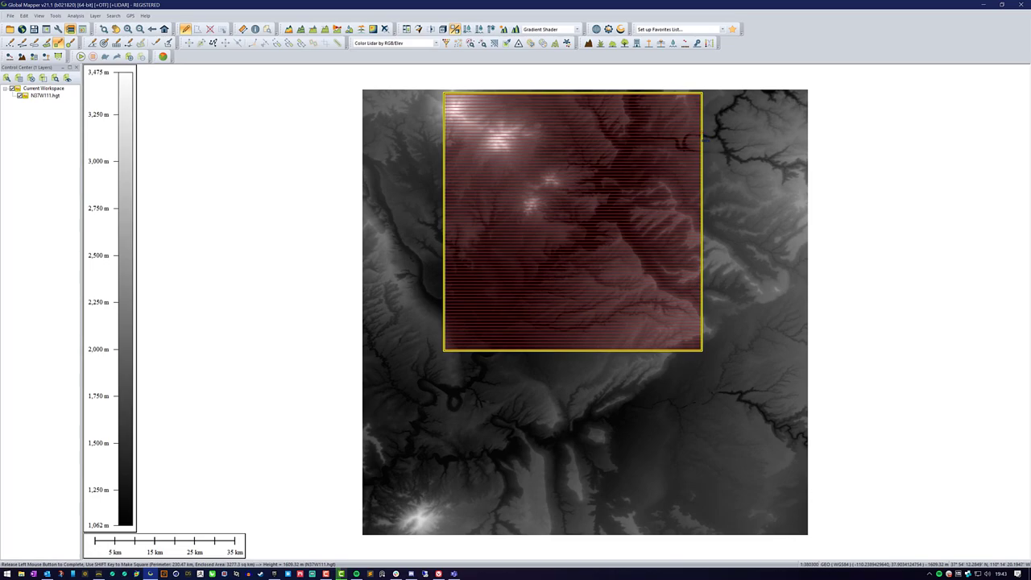
mouse_move(702, 350)
left_mouse_down()
mouse_move(276, 510)
mouse_move(181, 568)
mouse_move(292, 524)
mouse_move(506, 368)
mouse_move(571, 249)
mouse_move(621, 269)
mouse_move(685, 333)
left_mouse_up()
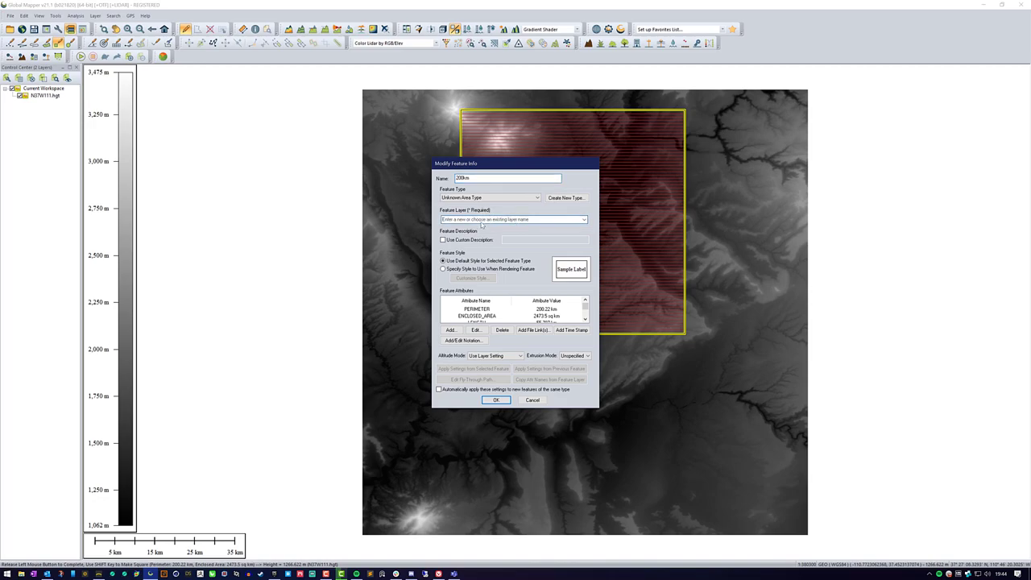
Step: Enter 200km as the square's name and feature layer, review its attributes, and confirm
left_click(482, 219)
type("200km")
scroll(569, 316, "down", 2)
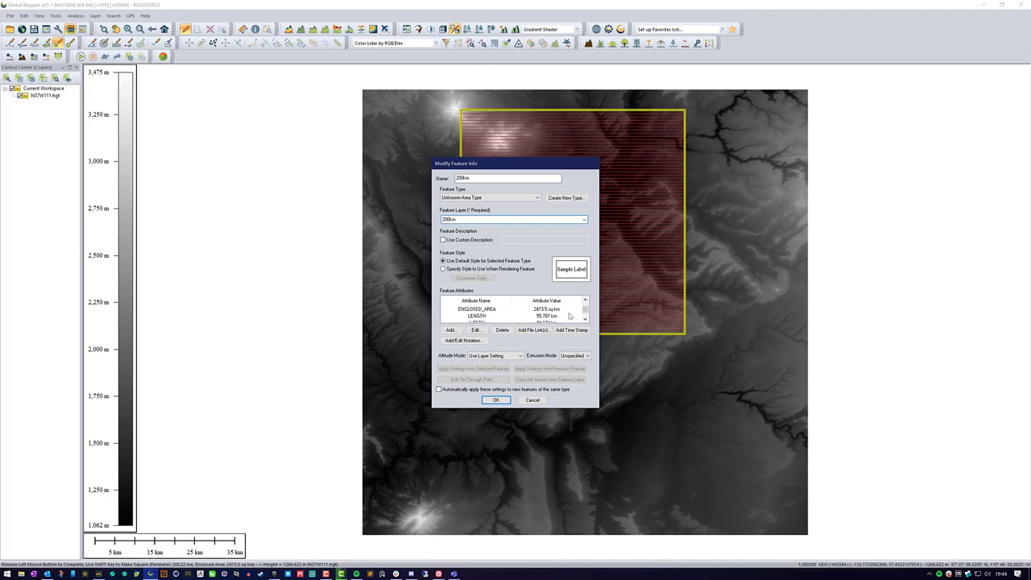
scroll(562, 317, "up", 2)
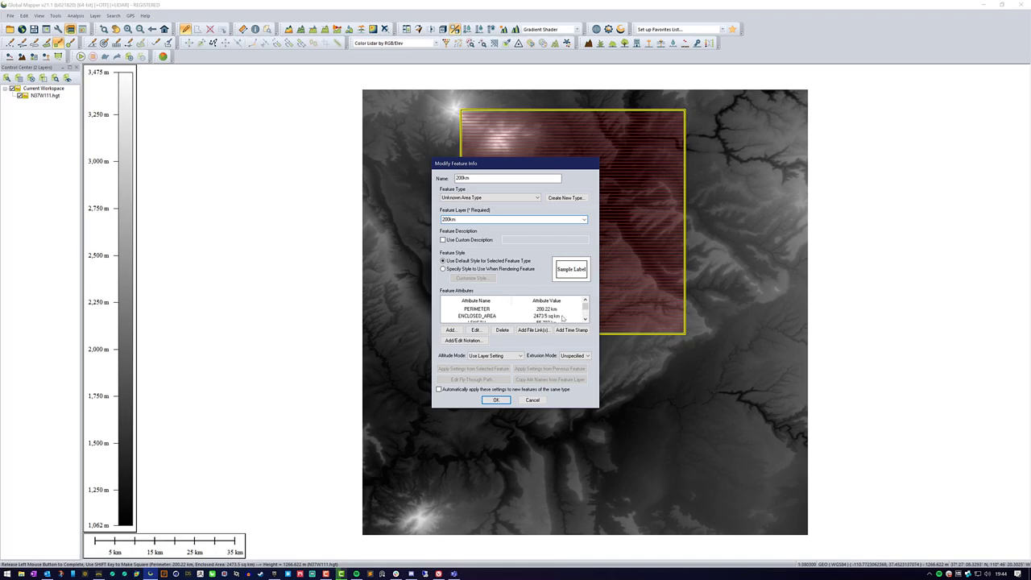
scroll(574, 320, "down", 2)
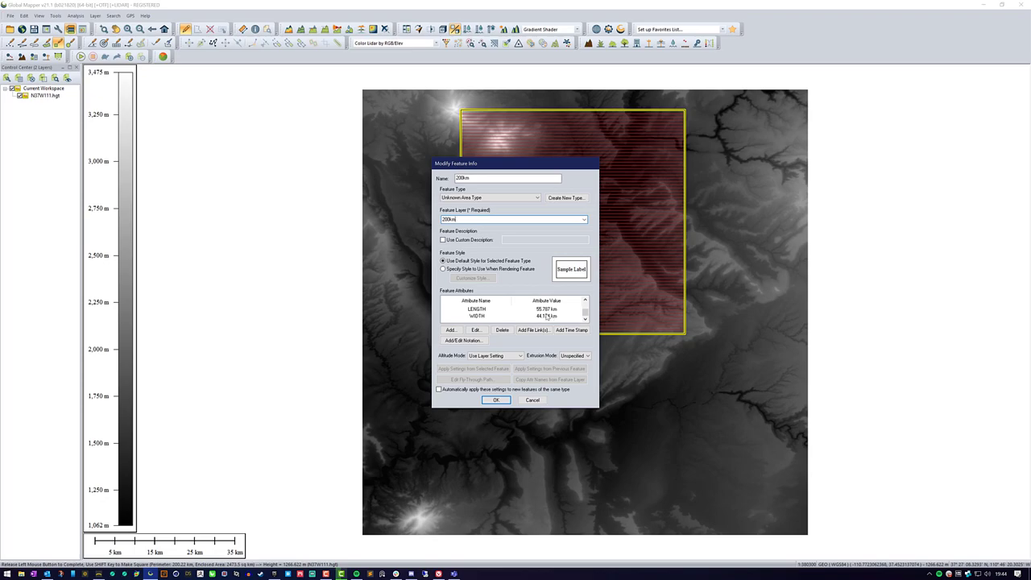
scroll(548, 317, "up", 2)
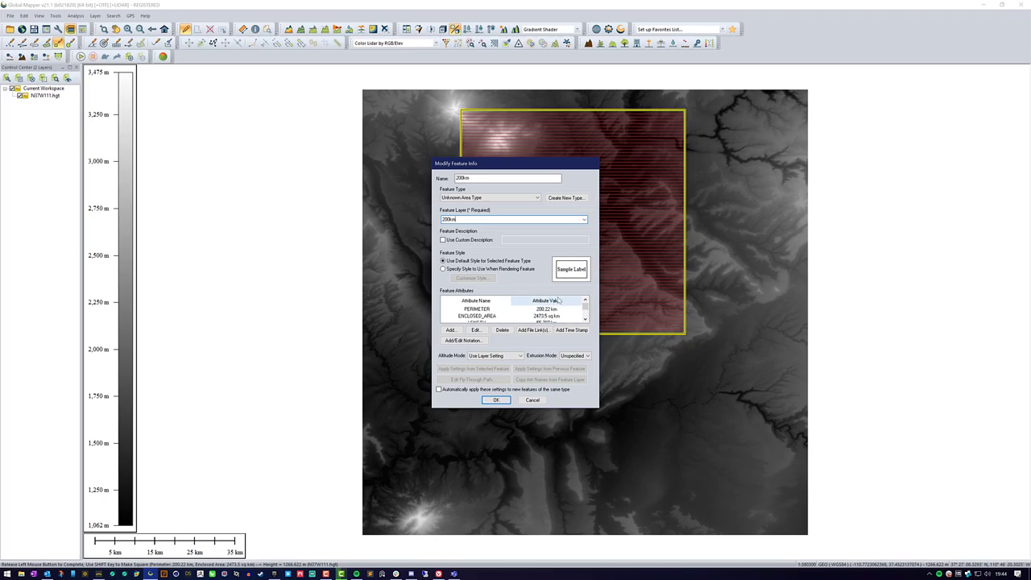
scroll(556, 312, "down", 2)
left_click(497, 400)
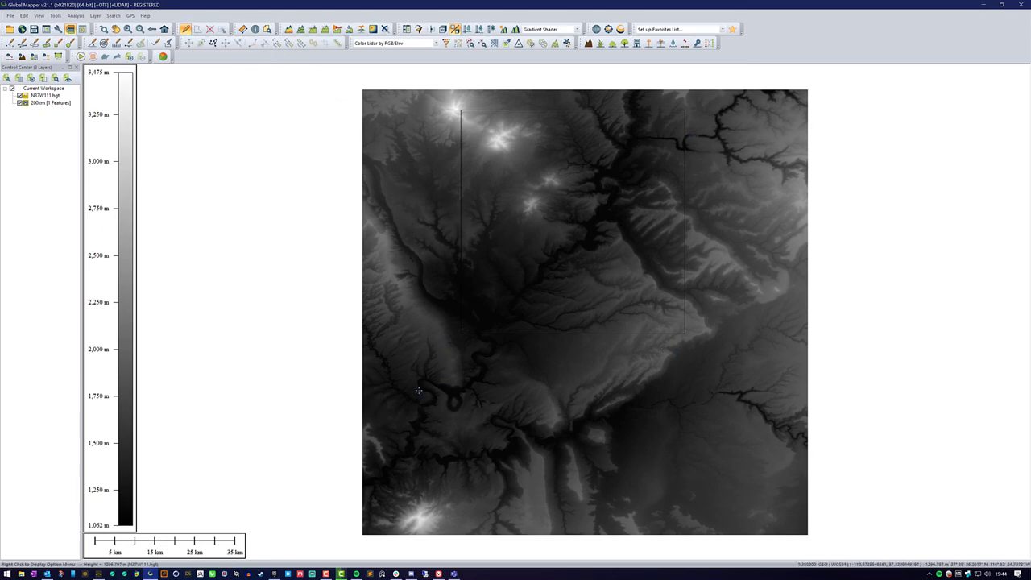
Step: Move the 200km square from the lower right to the map's top-left corner
left_click_drag(419, 390, 739, 96)
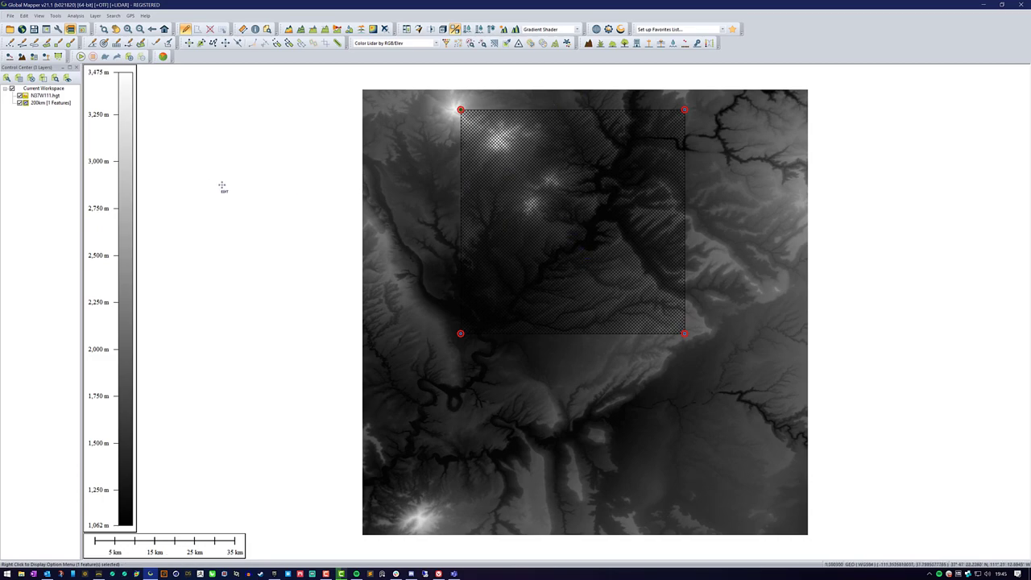
left_click(189, 43)
left_click_drag(658, 376, 673, 394)
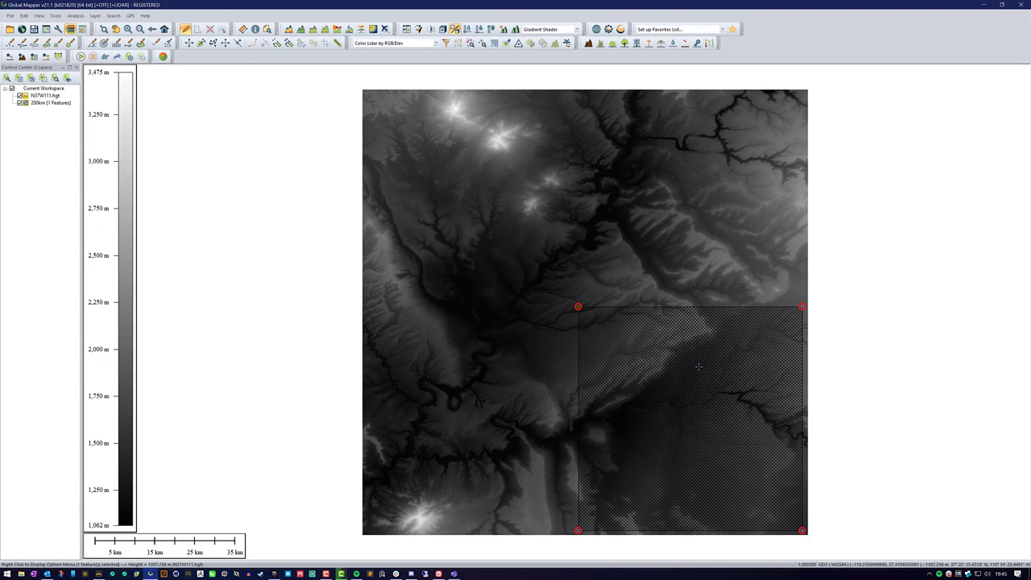
left_click(226, 43)
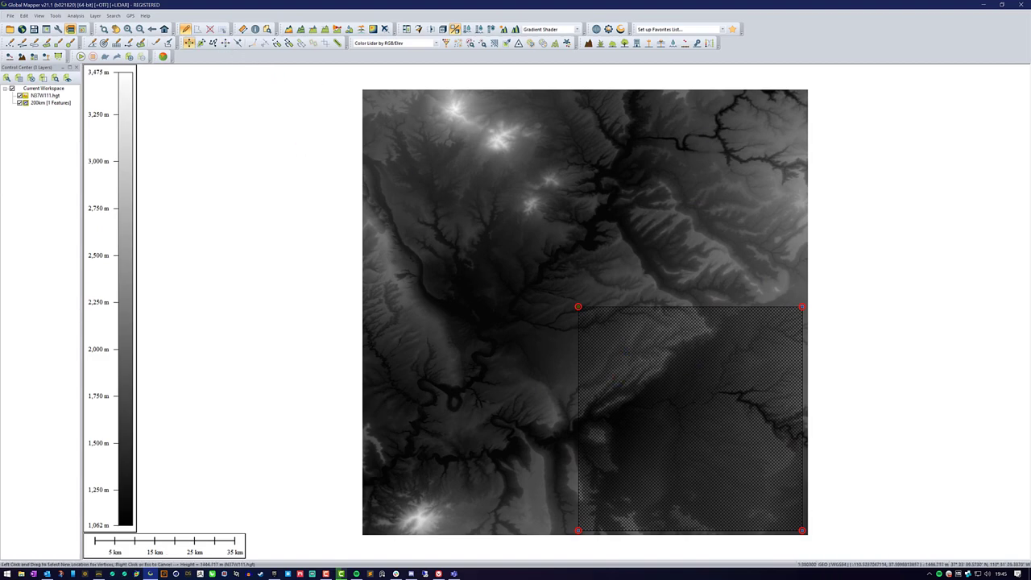
left_click_drag(702, 425, 489, 212)
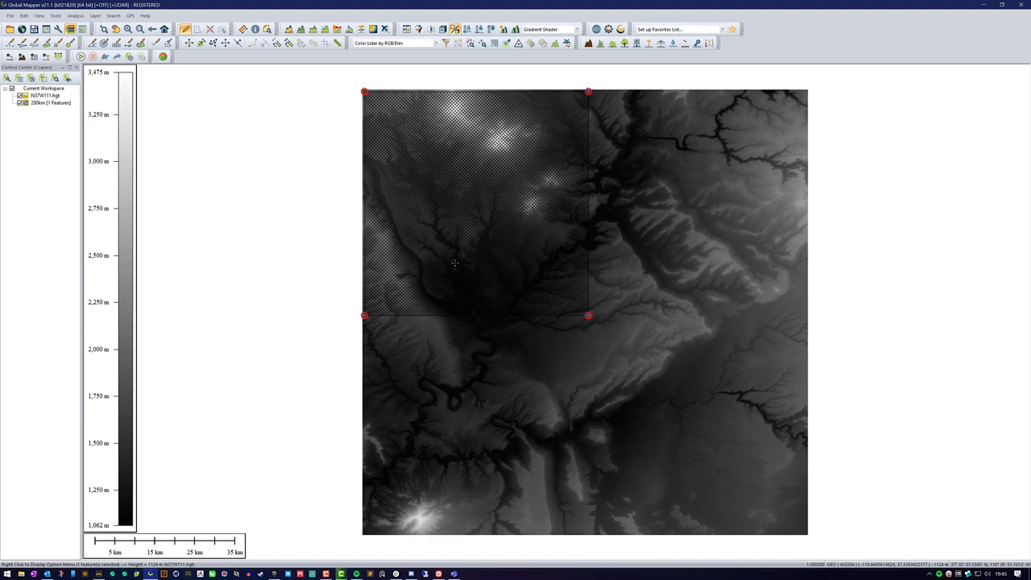
left_click(264, 234)
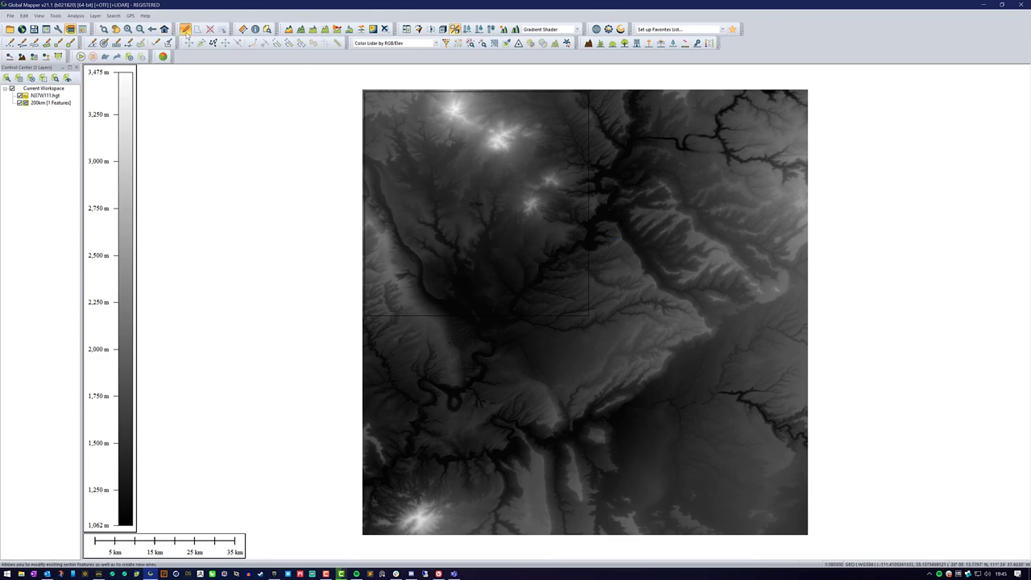
Step: Reselect the 200km square and bring up the online data sources list
key("Up")
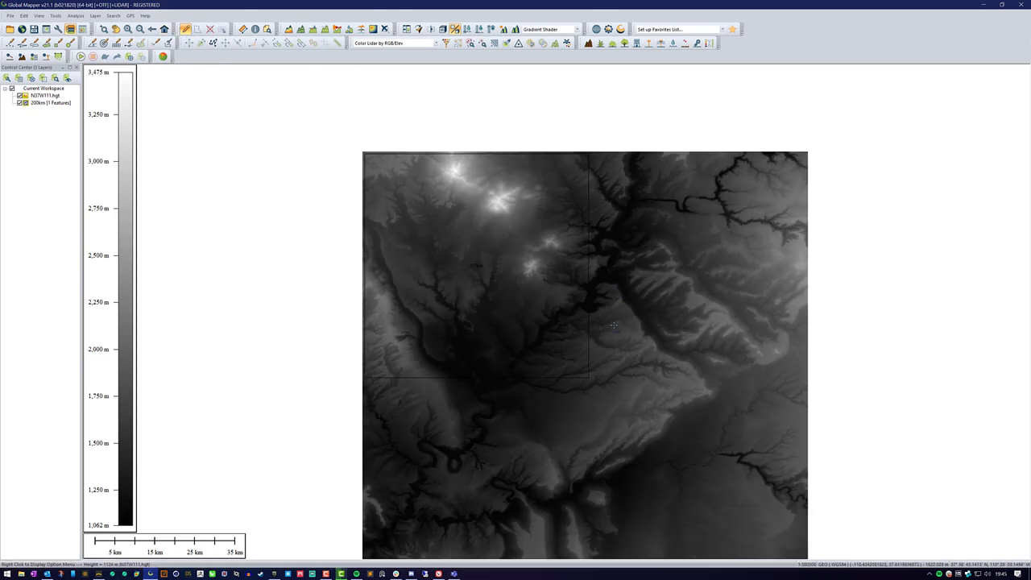
left_click_drag(606, 405, 297, 137)
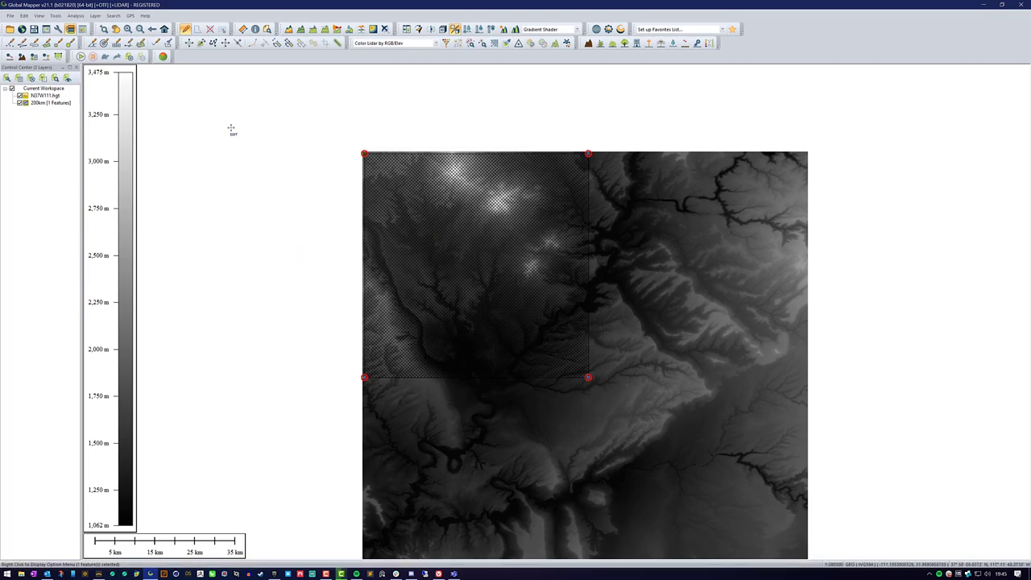
left_click(22, 30)
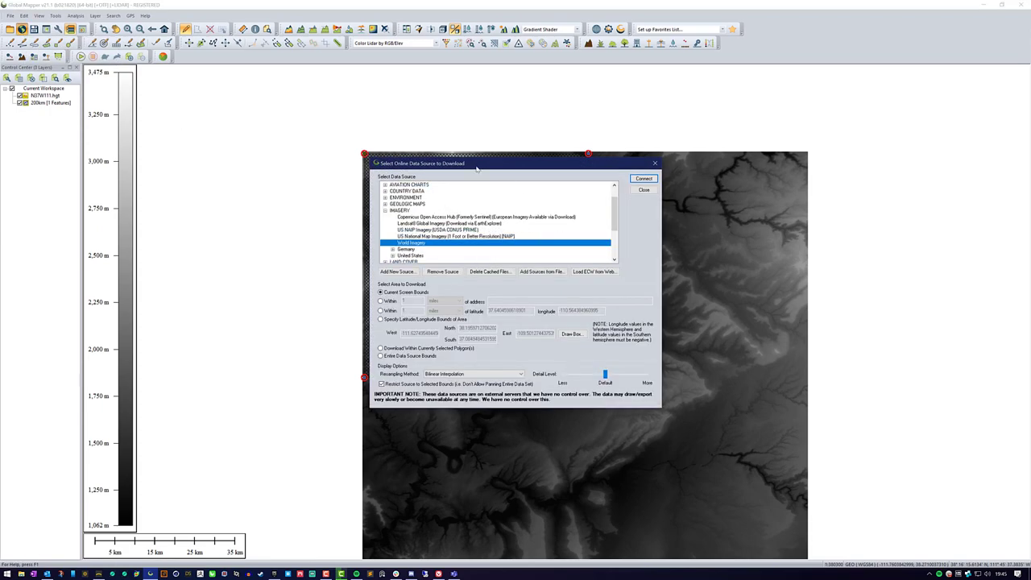
Step: Download World Imagery satellite imagery within the selected 200km square only
left_click_drag(476, 168, 752, 148)
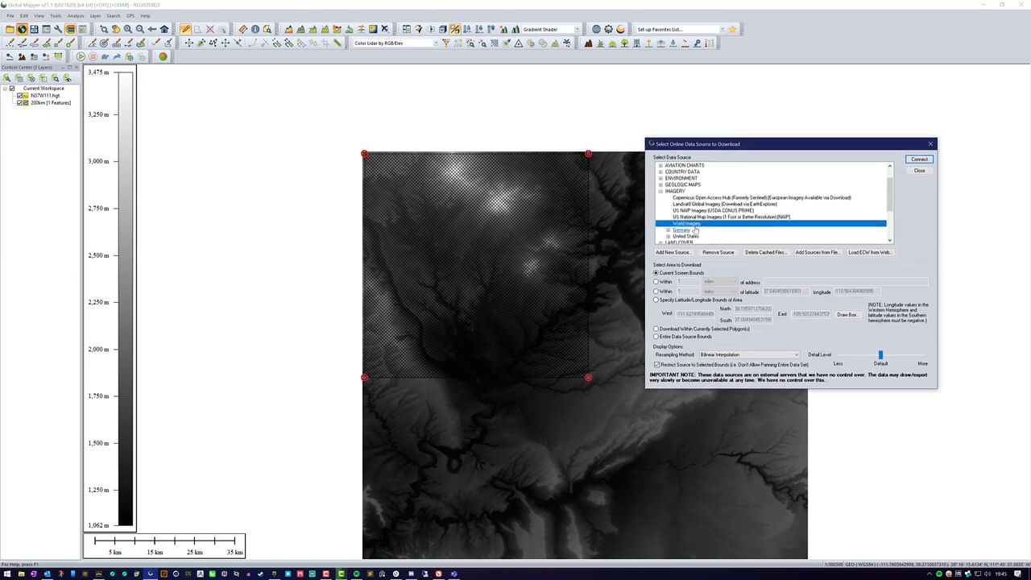
scroll(718, 207, "up", 1)
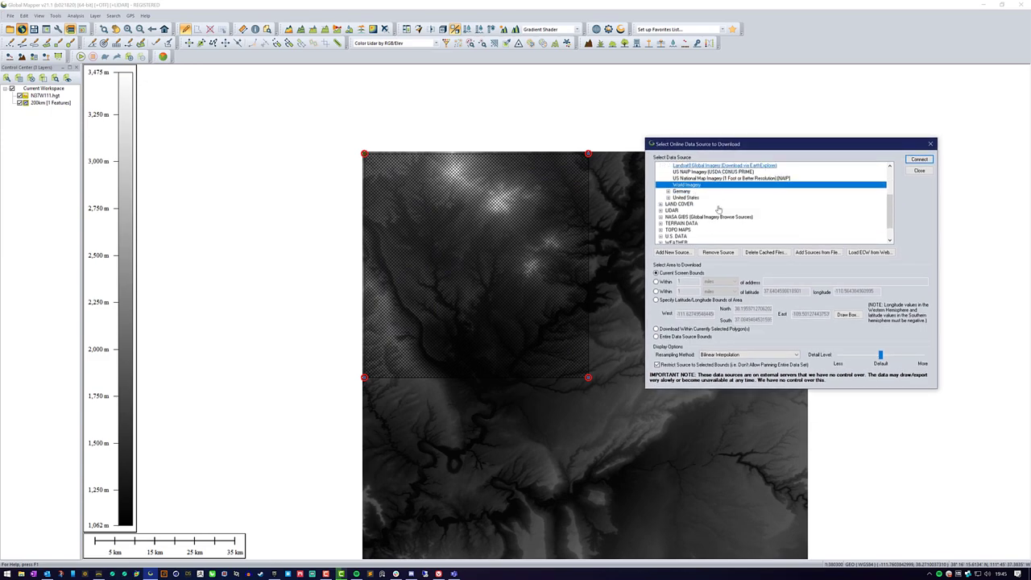
scroll(699, 189, "down", 4)
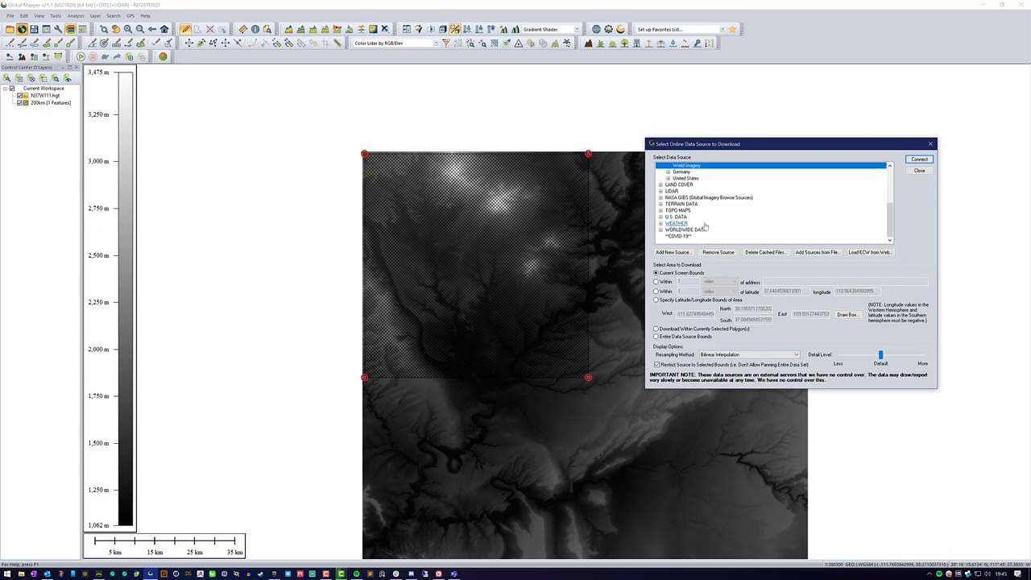
scroll(689, 205, "up", 2)
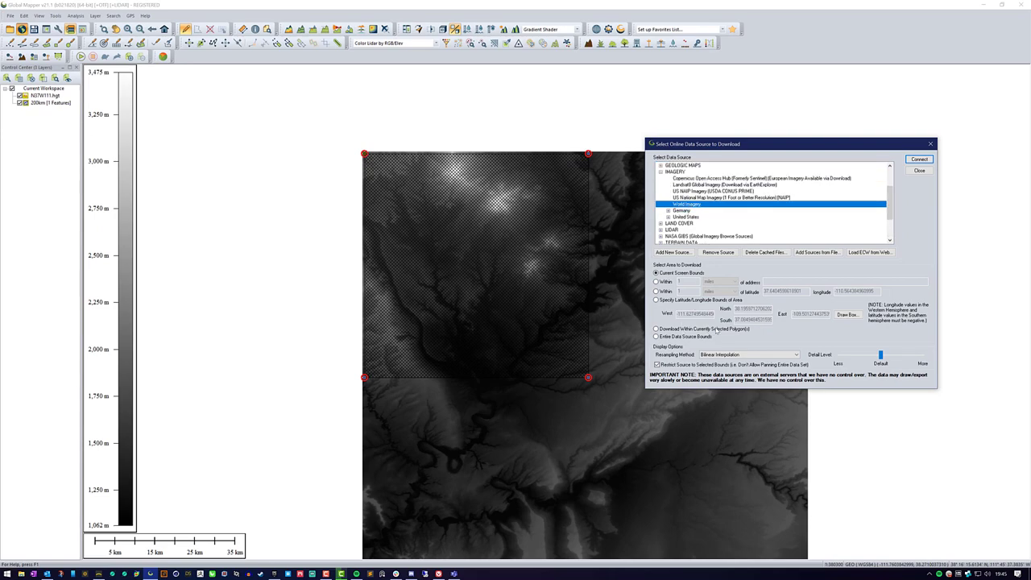
left_click(918, 160)
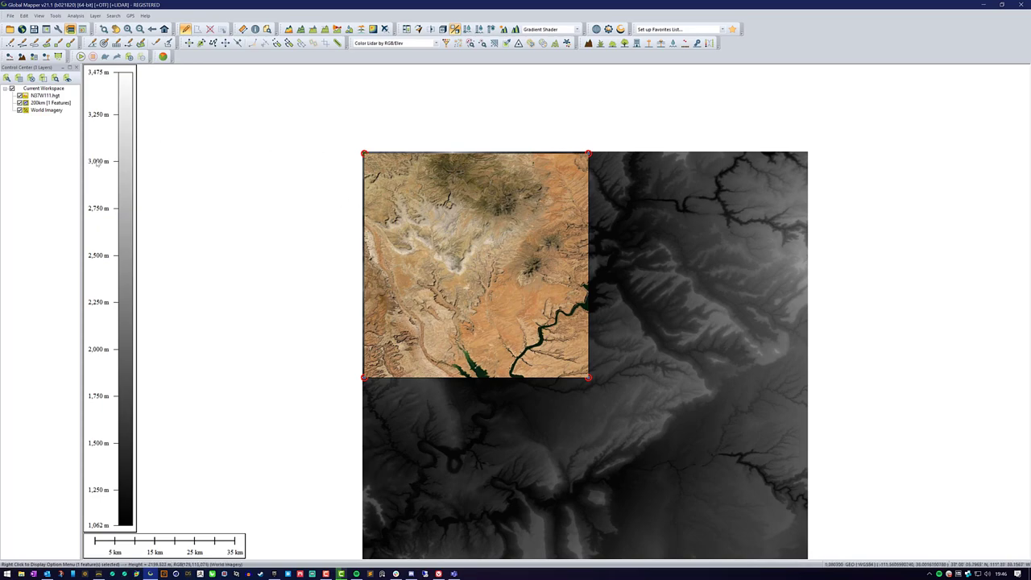
Step: Load USA Topo Map imagery from the TOPO MAPS category inside the 200km square
left_click(21, 29)
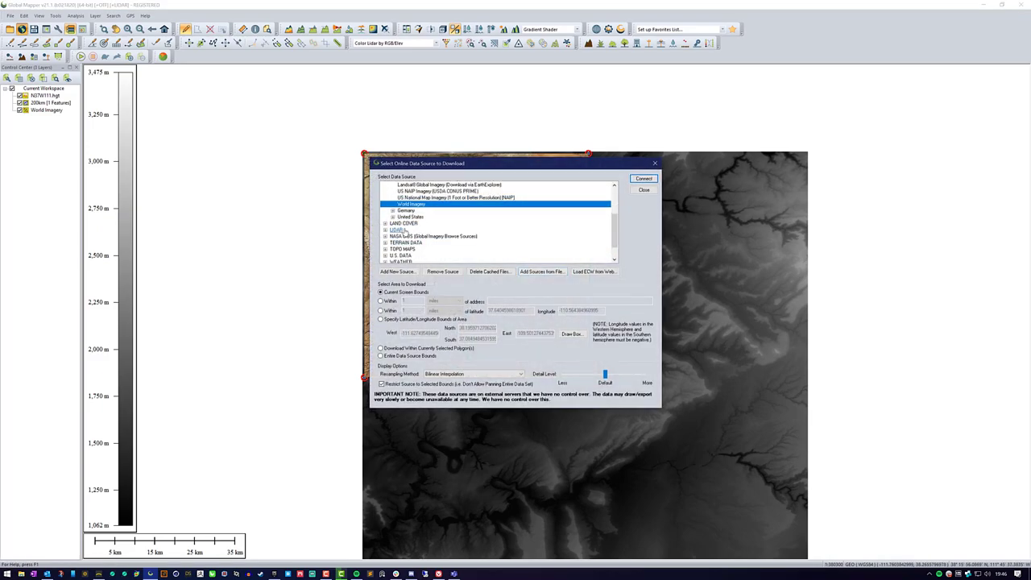
left_click(410, 251)
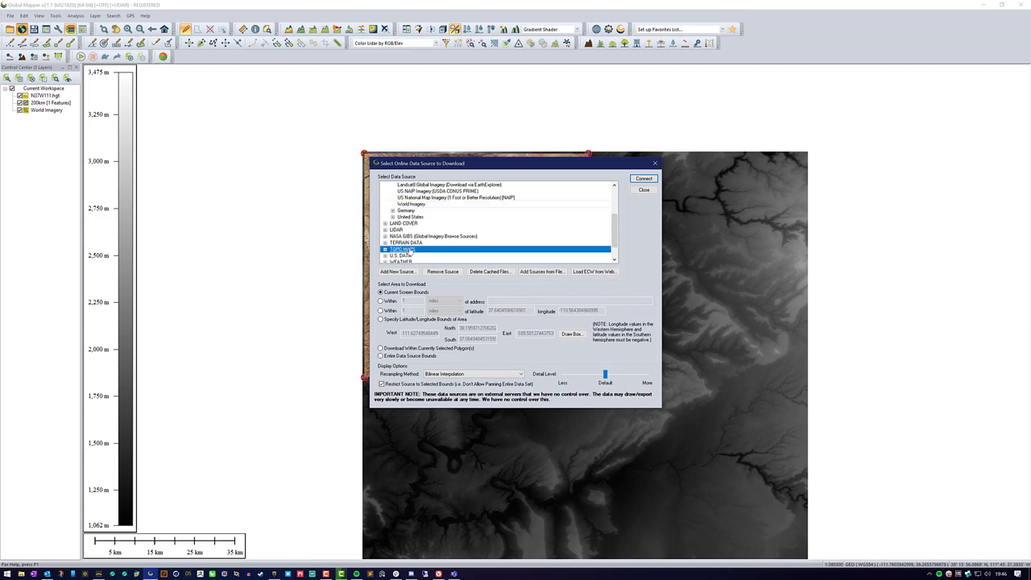
double_click(411, 250)
left_click(412, 242)
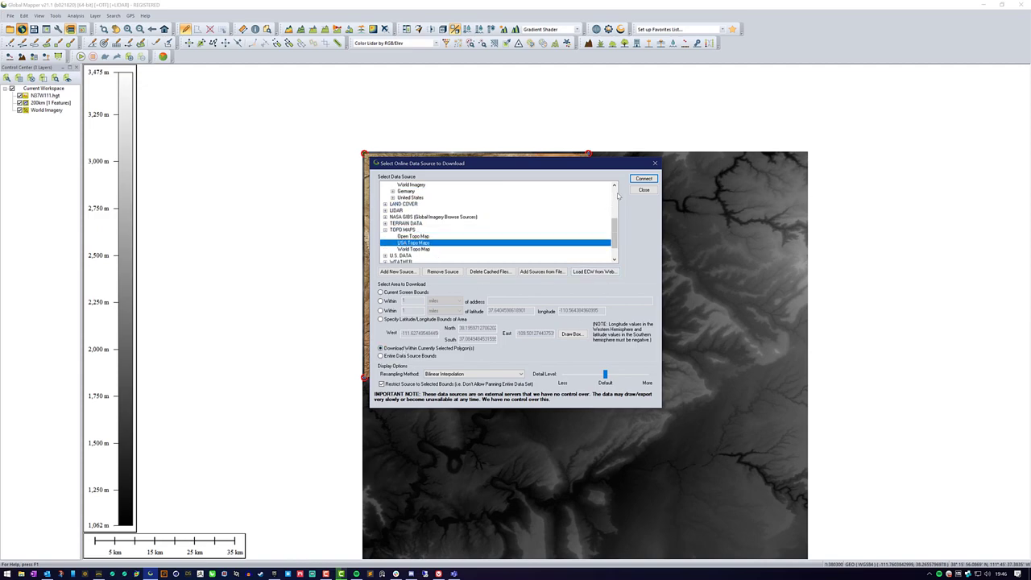
left_click(643, 178)
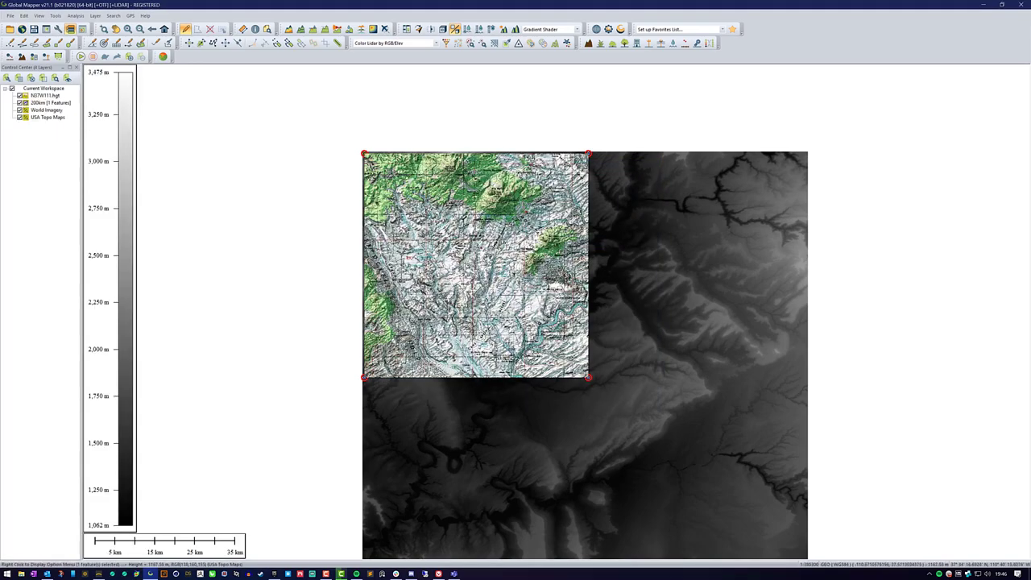
Step: Delete the USA Topo Maps layer from the Control Center and confirm closing it
left_click(59, 117)
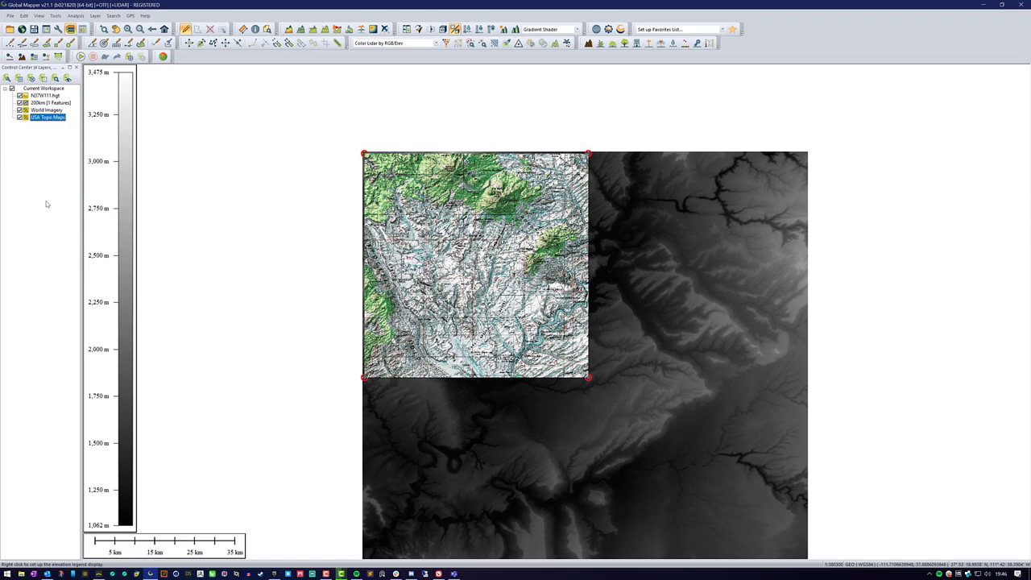
key("Delete")
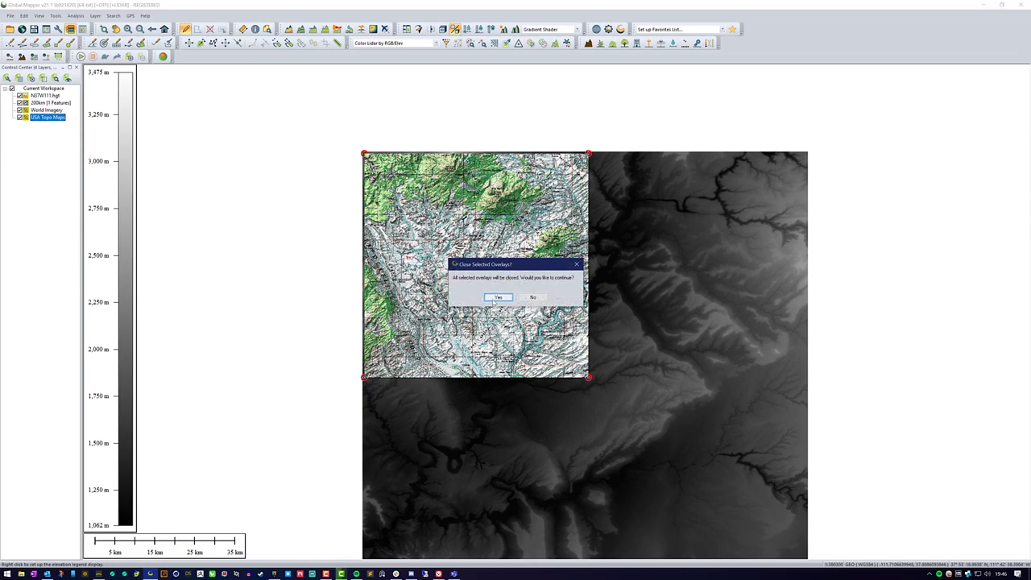
left_click(498, 298)
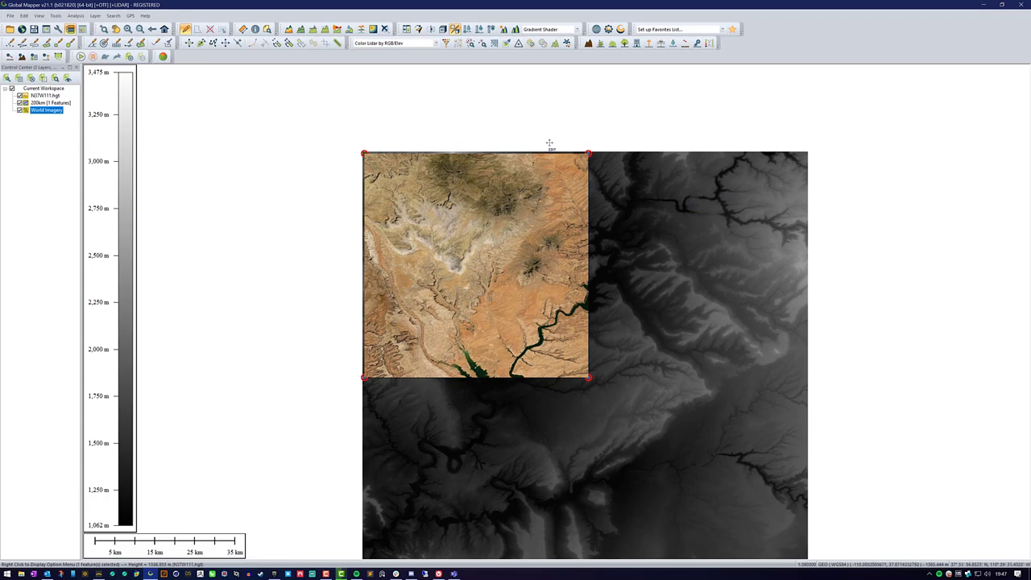
left_click(576, 29)
left_click(556, 37)
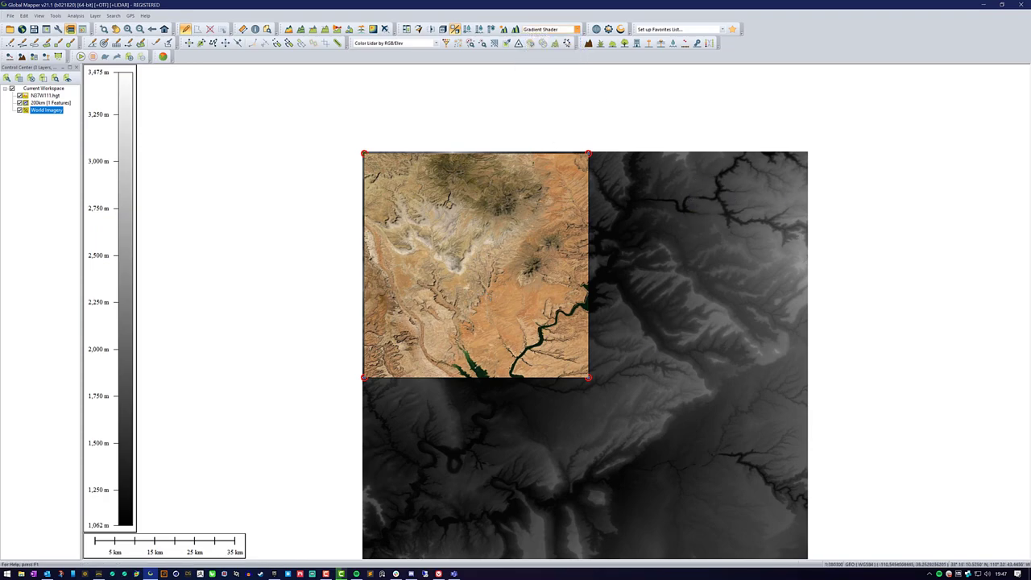
left_click(576, 29)
left_click(556, 43)
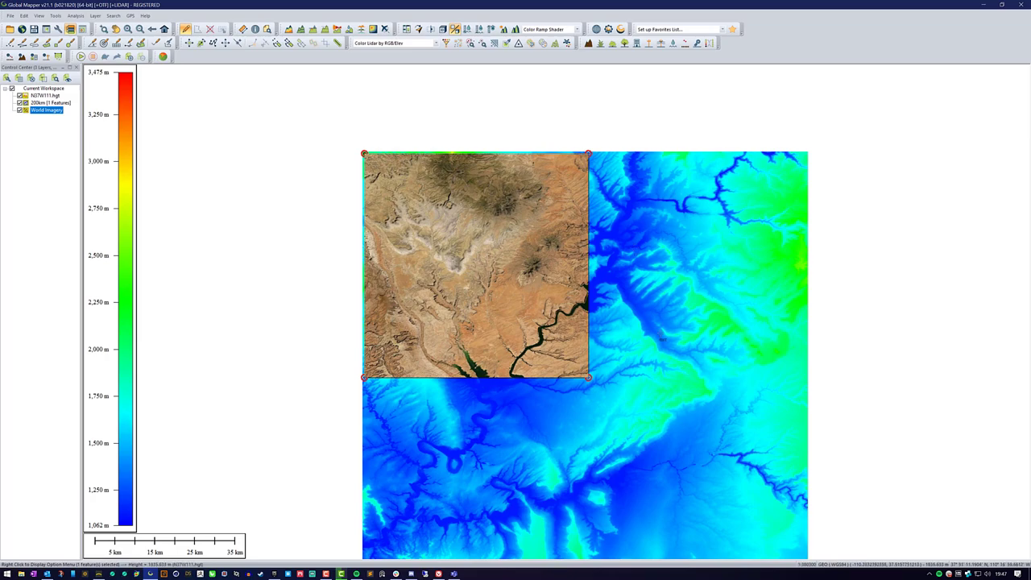
left_click(576, 29)
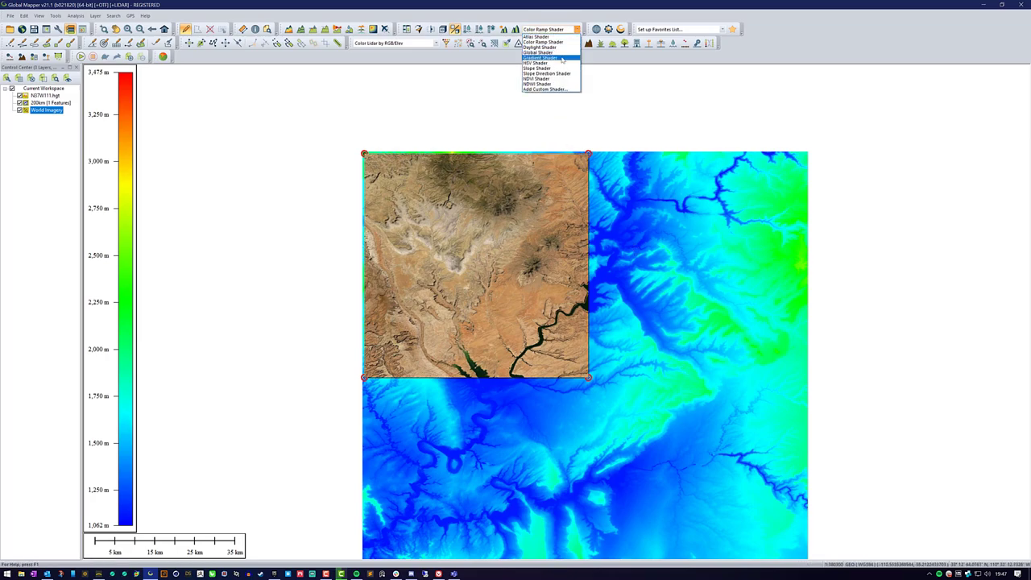
left_click(563, 59)
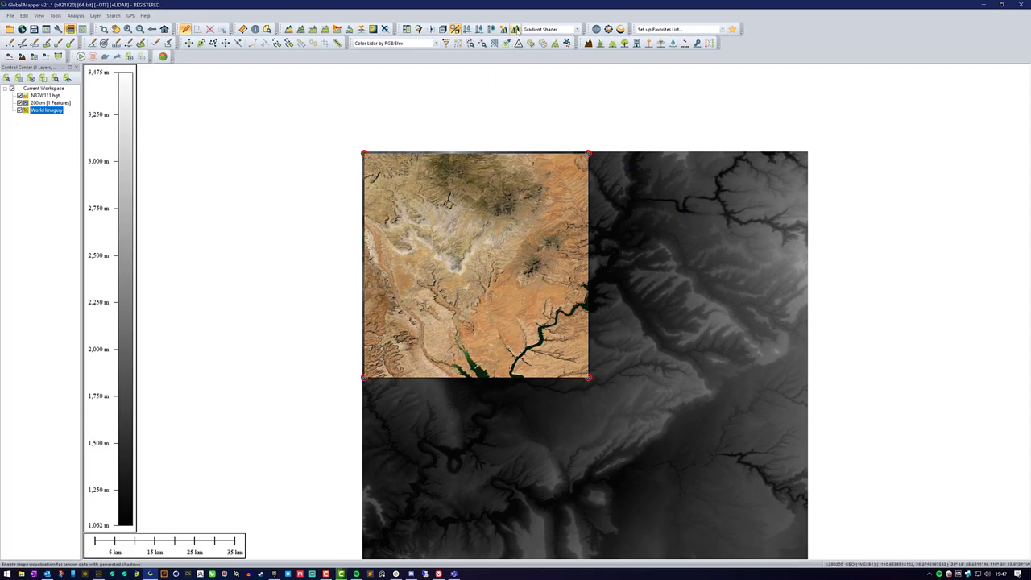
left_click(515, 29)
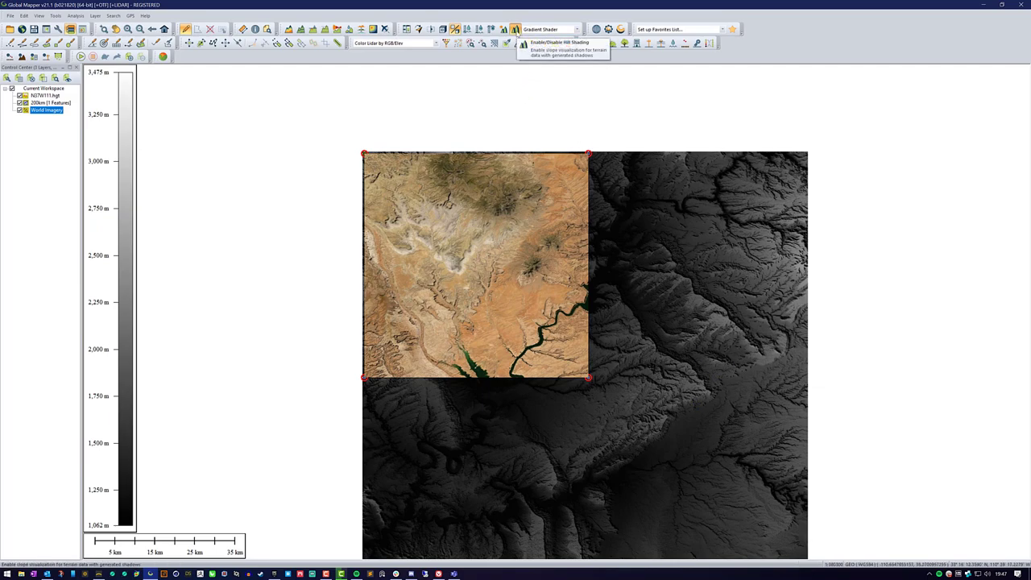
left_click(455, 29)
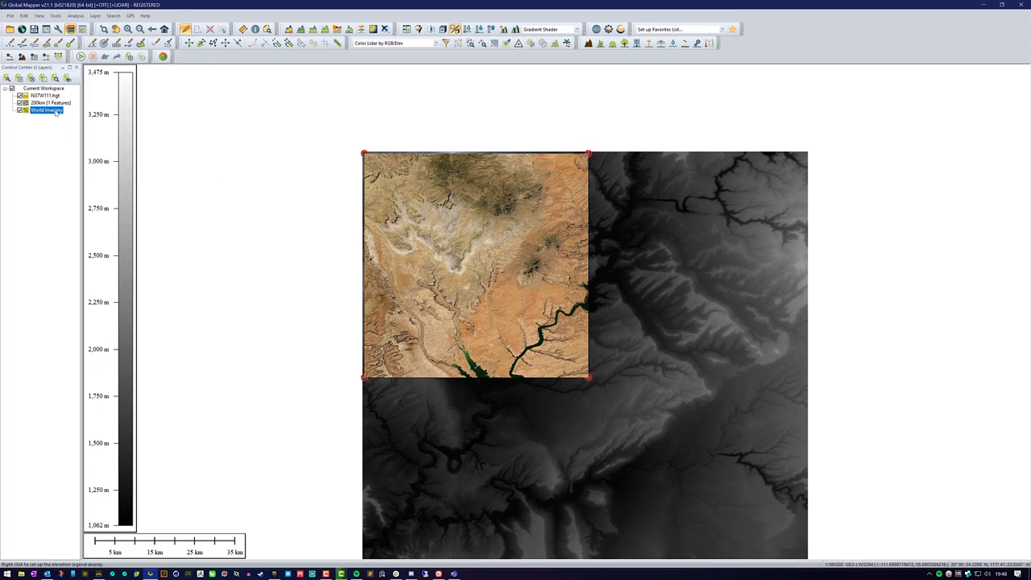
left_click_drag(57, 114, 53, 93)
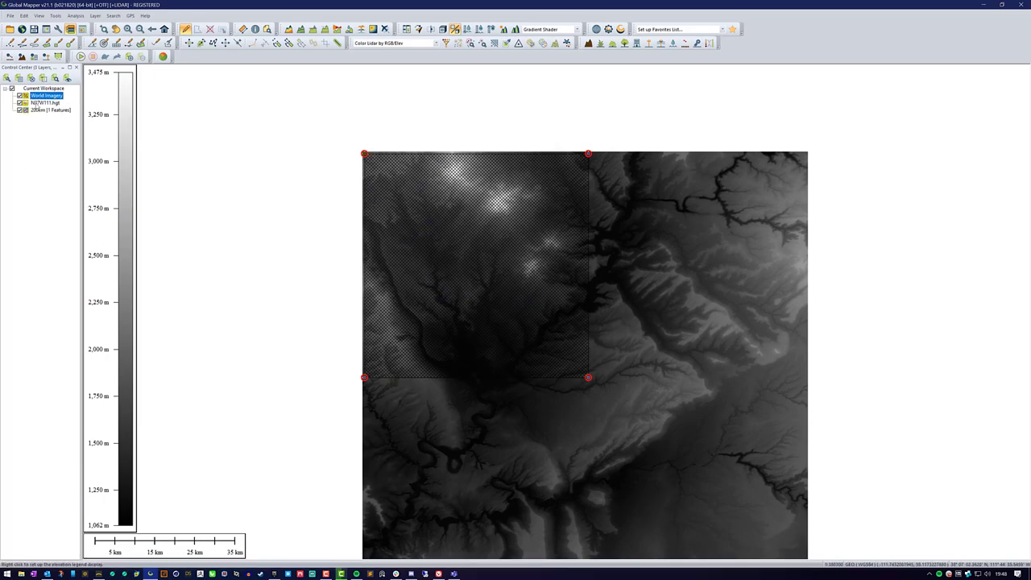
left_click(50, 110)
left_click_drag(52, 103, 51, 117)
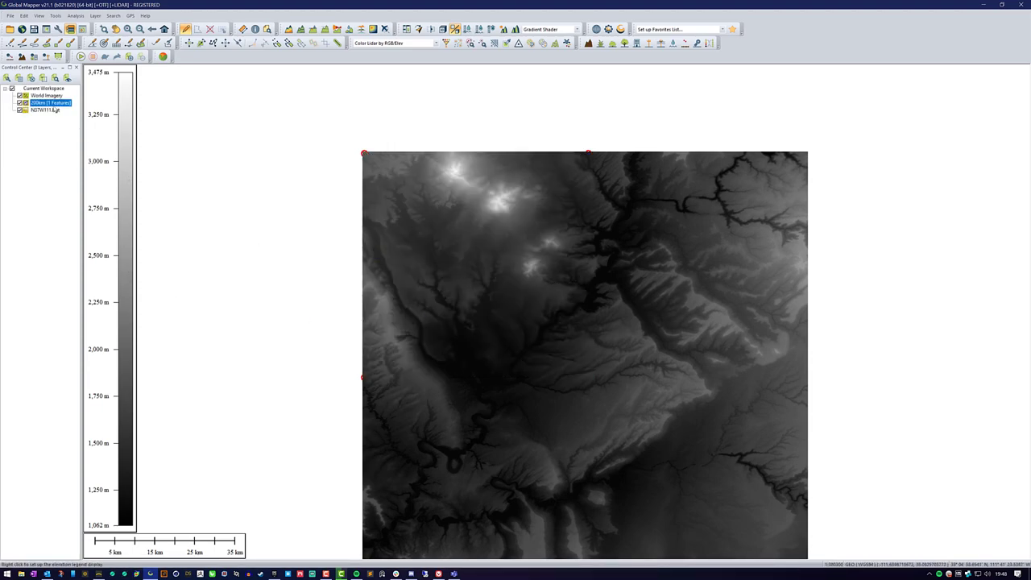
left_click_drag(54, 108, 58, 118)
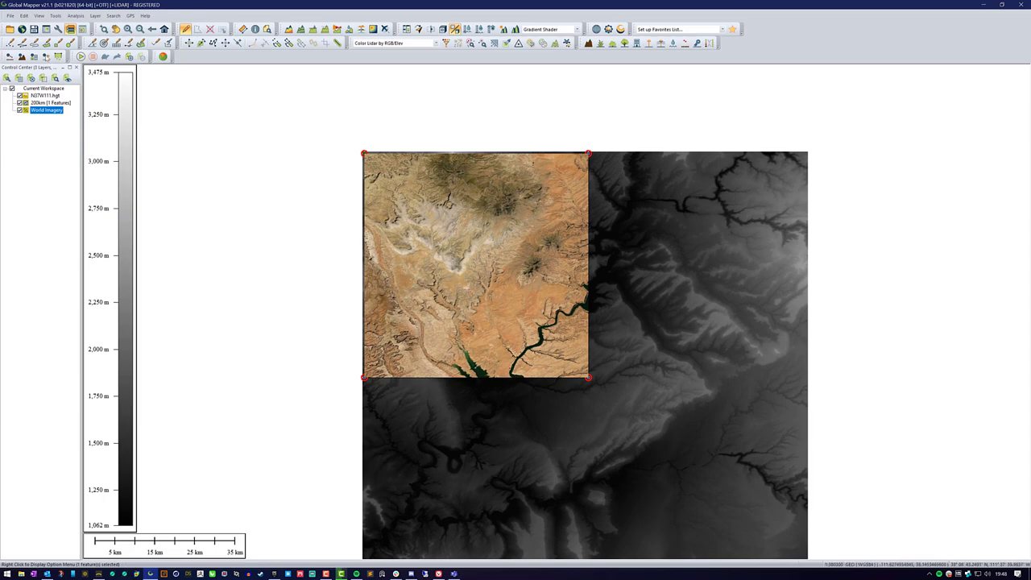
Step: Pick Unity RAW Terrain/Texture as the raster export format to get its options (2049x2049 terrain)
left_click(10, 15)
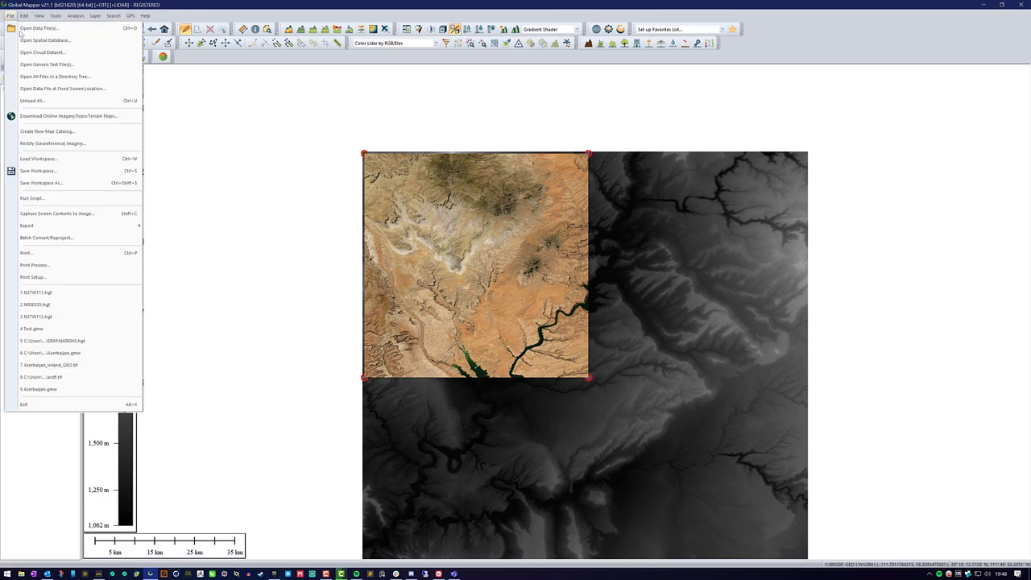
mouse_move(79, 227)
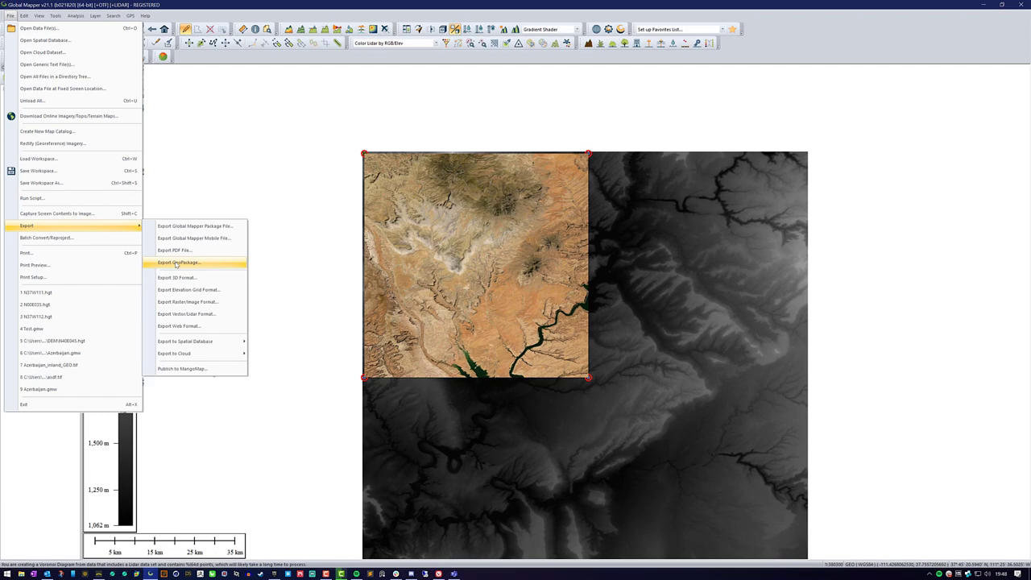
left_click(209, 303)
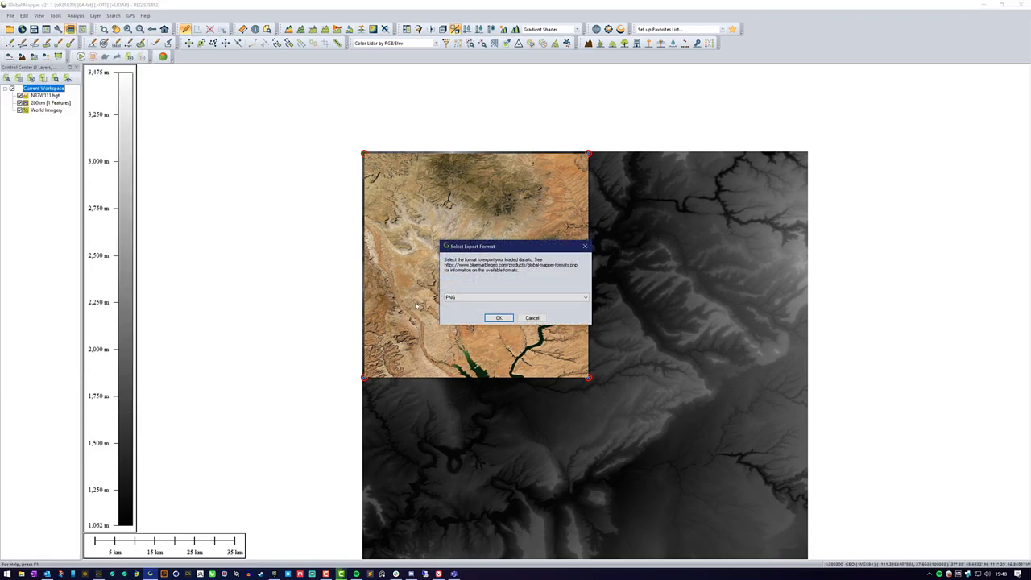
left_click(511, 301)
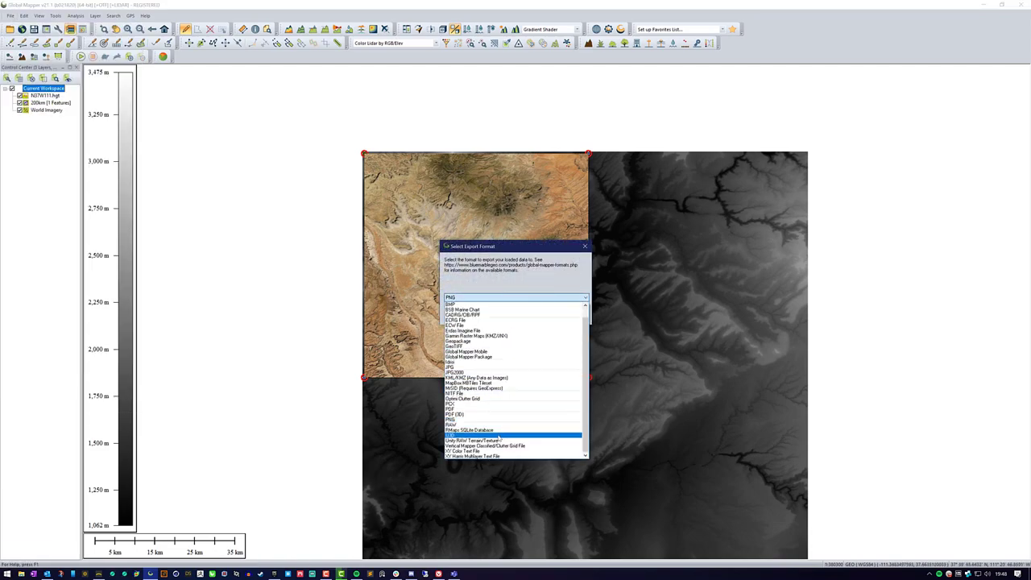
left_click(496, 442)
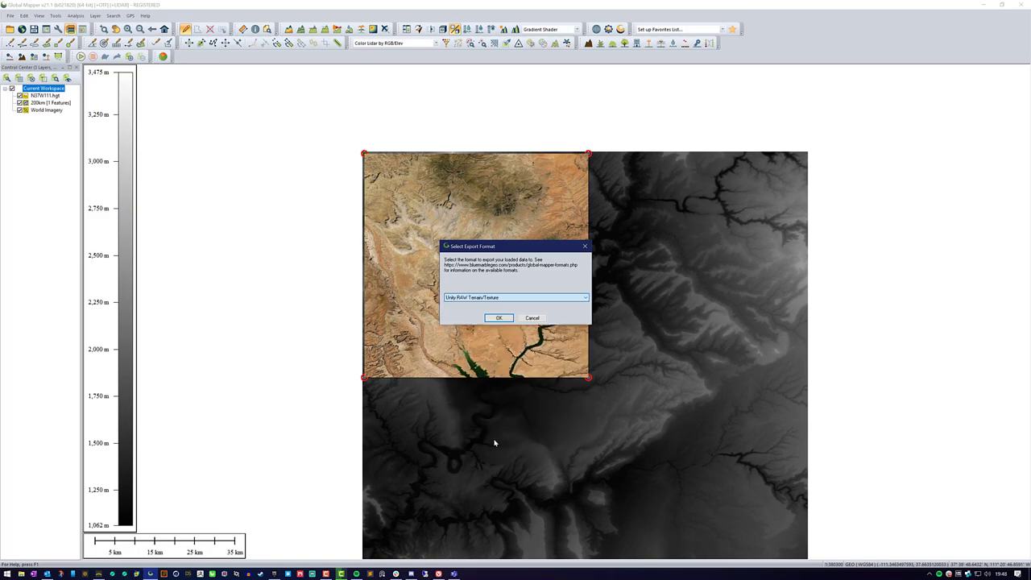
left_click(496, 322)
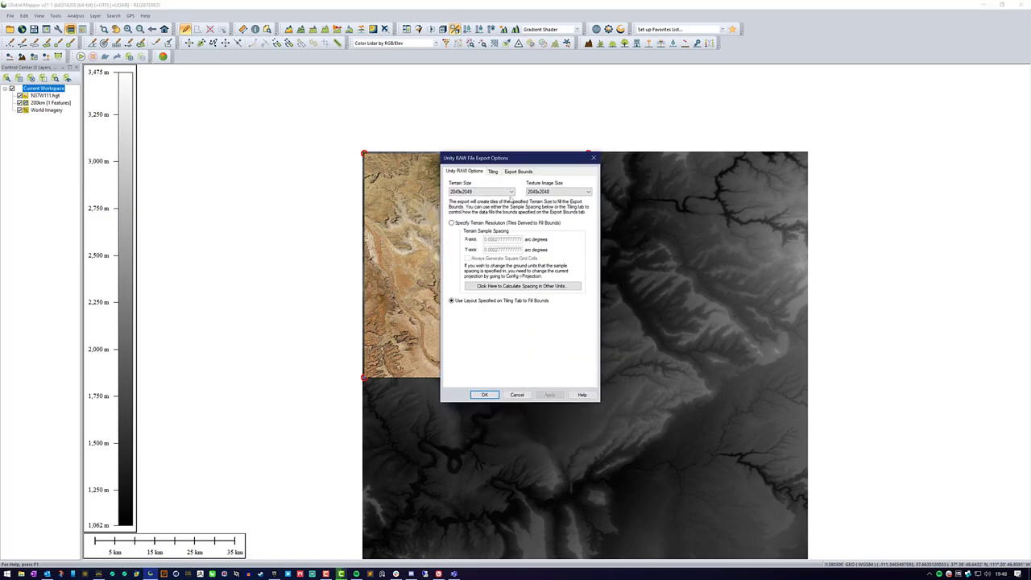
left_click(556, 193)
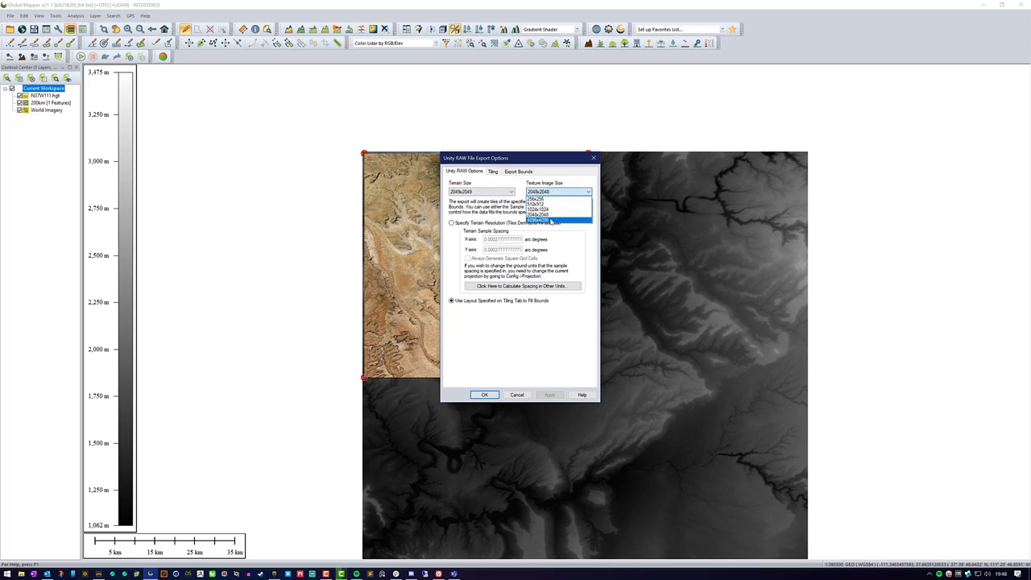
left_click(565, 186)
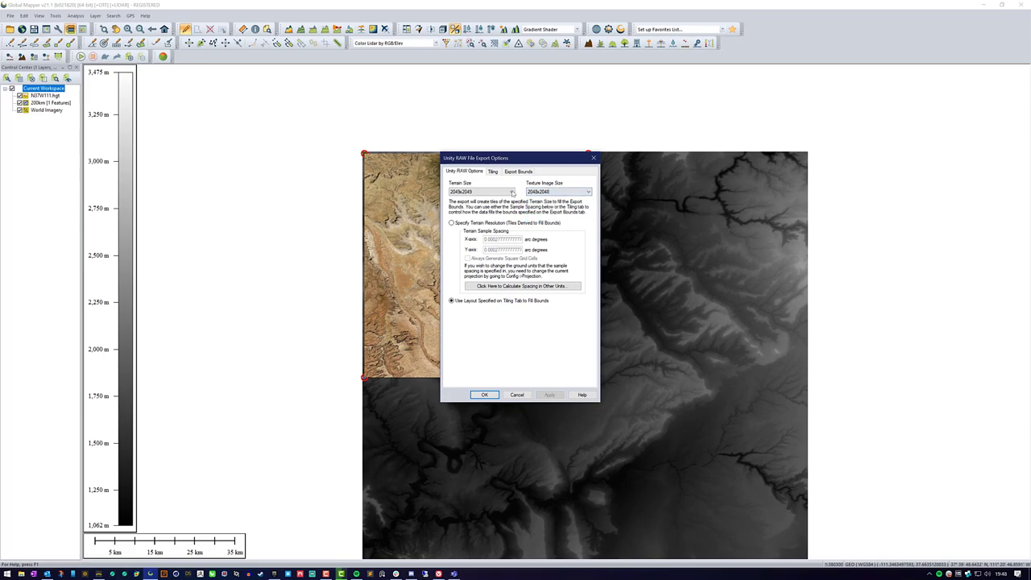
left_click(509, 190)
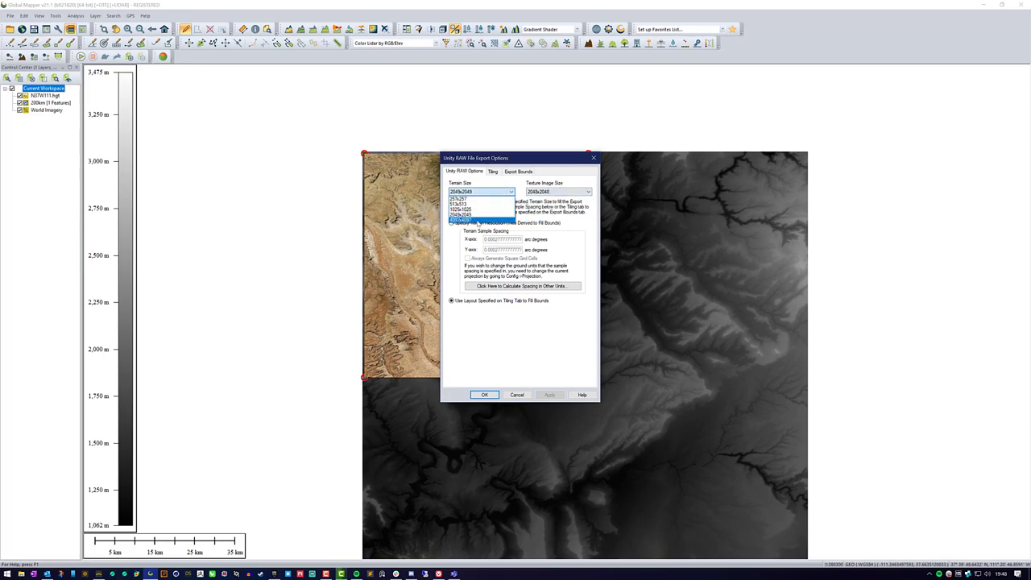
left_click(508, 188)
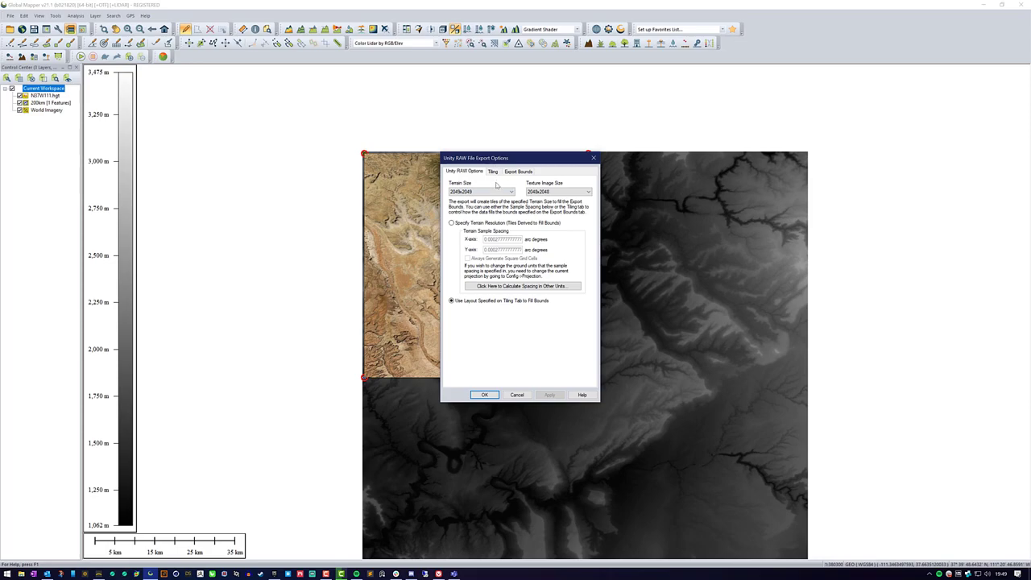
left_click(501, 193)
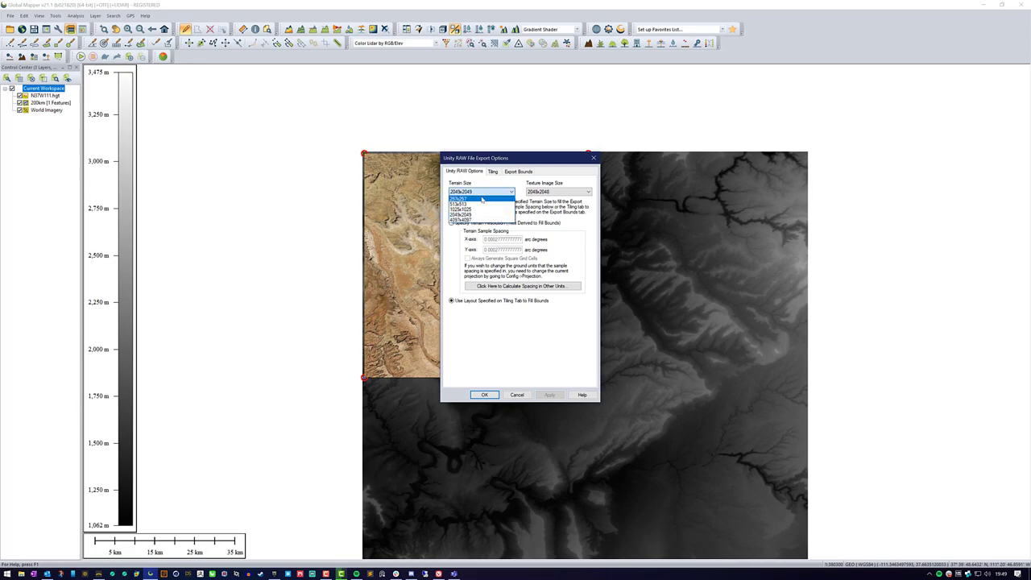
left_click(498, 187)
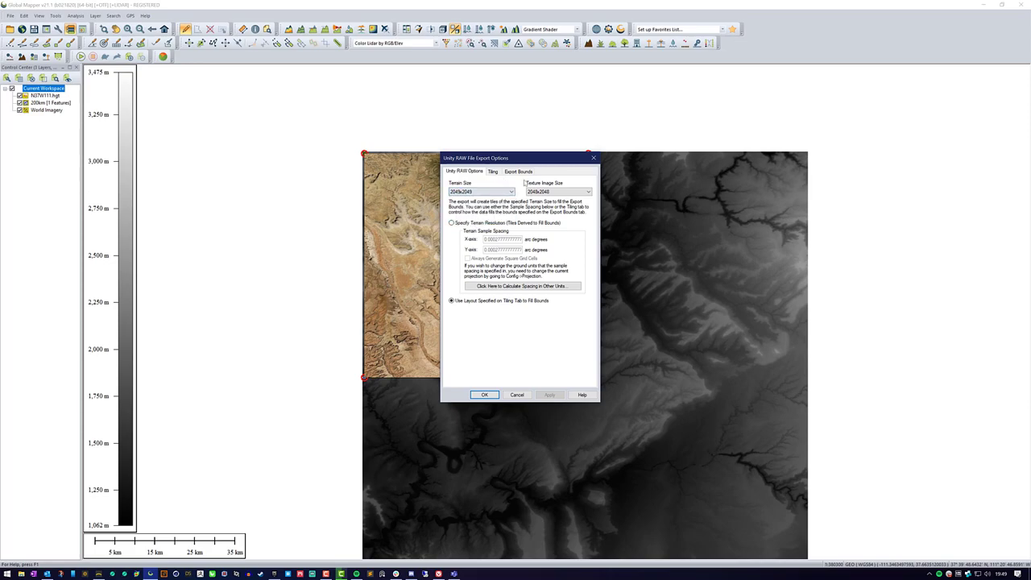
left_click(562, 193)
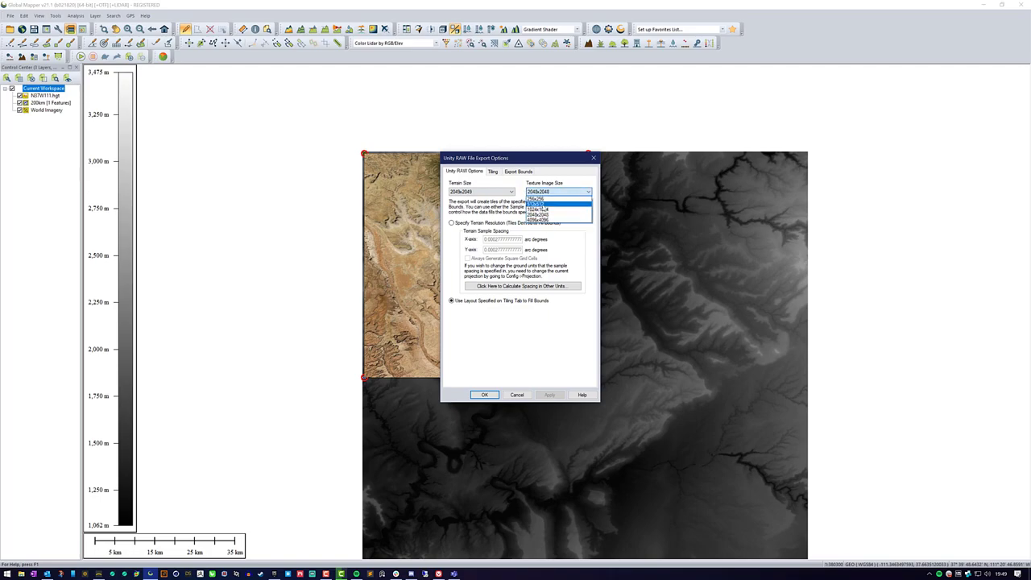
left_click(525, 191)
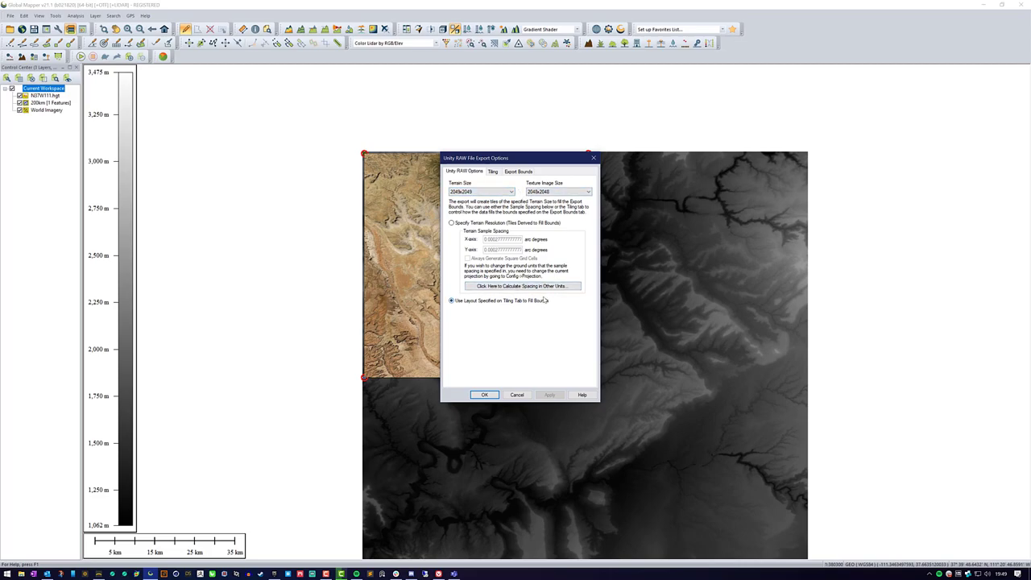
left_click(500, 190)
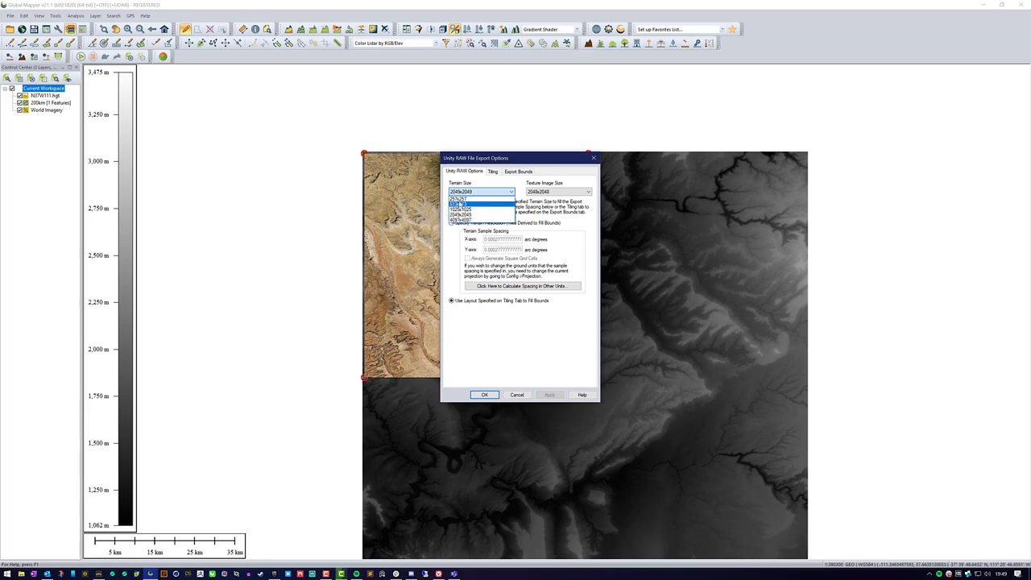
left_click(522, 191)
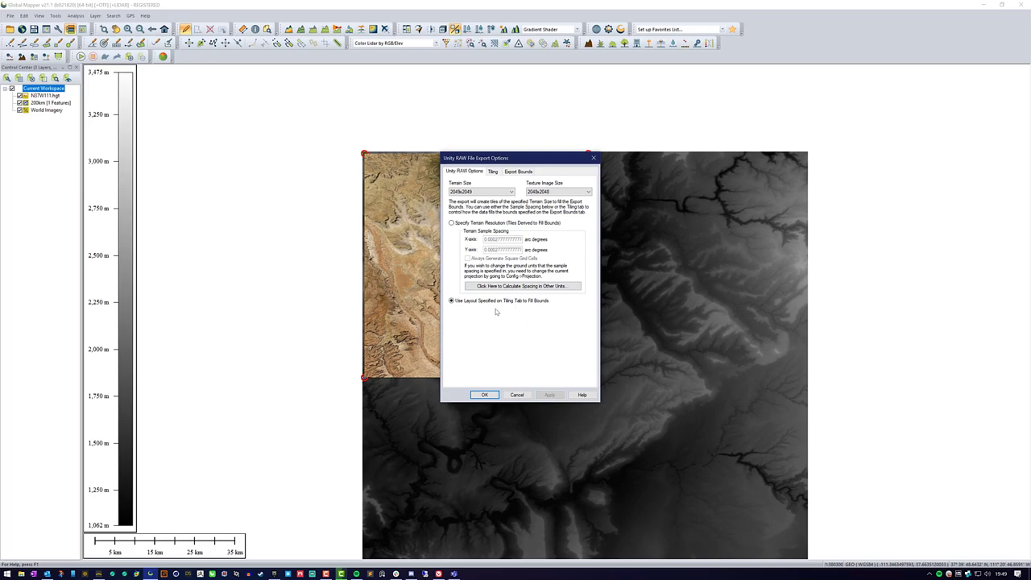
Step: Review the Tiling and Export Bounds settings and accept the Unity RAW export options
left_click(493, 171)
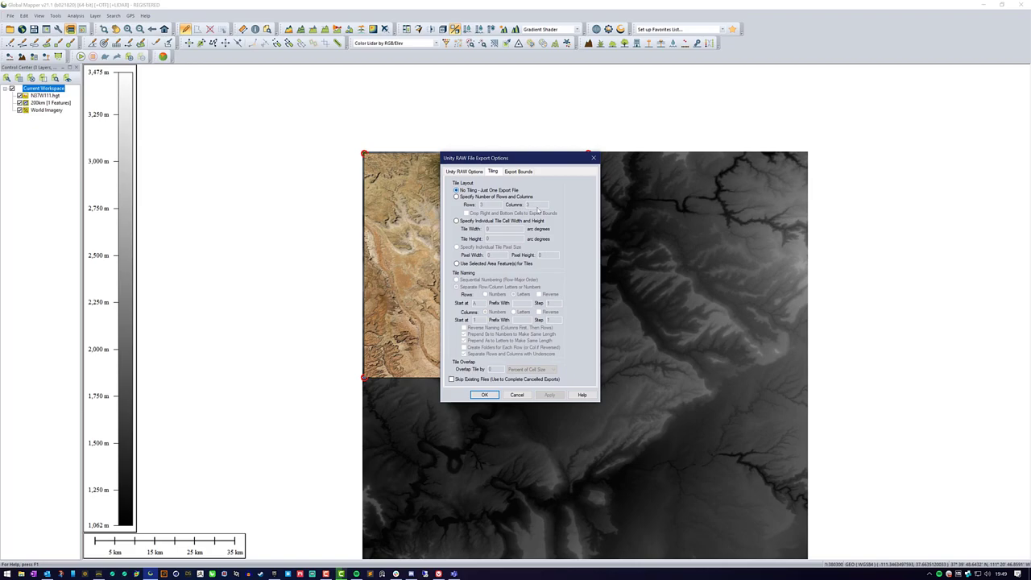
left_click(467, 171)
left_click(493, 174)
left_click(518, 172)
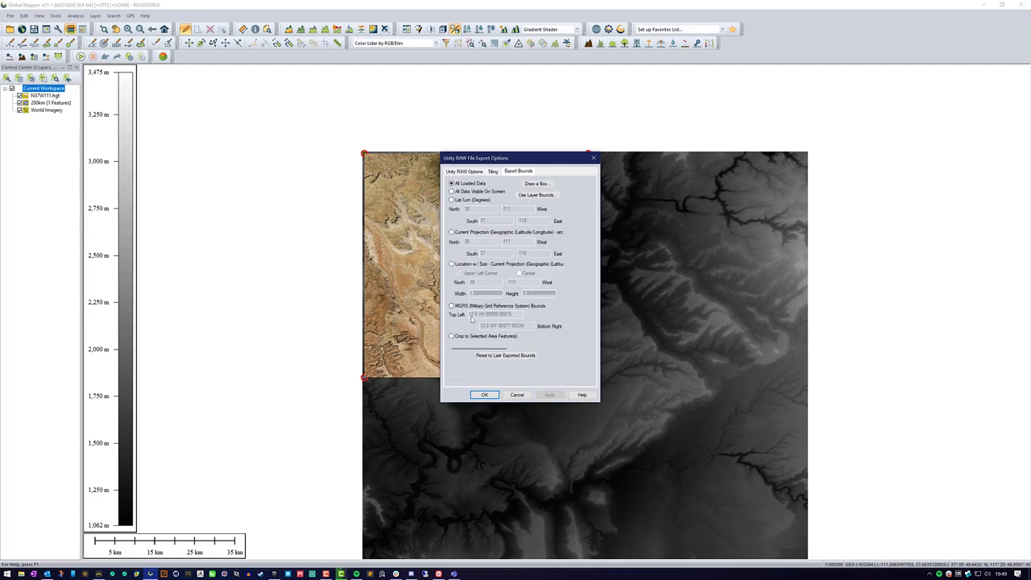
left_click(482, 396)
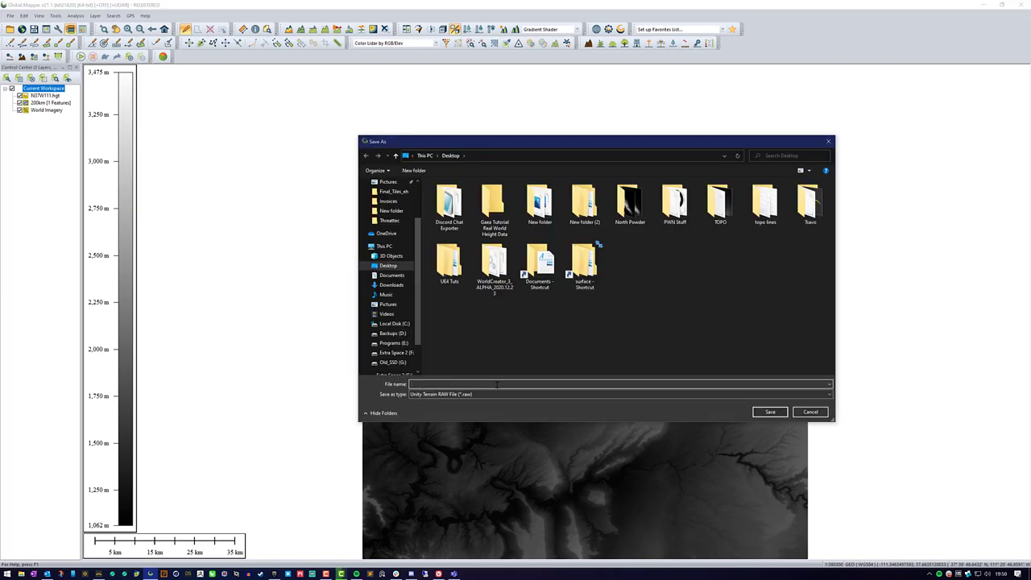
Step: Save the Unity RAW export as test2.raw on the Desktop
type("test")
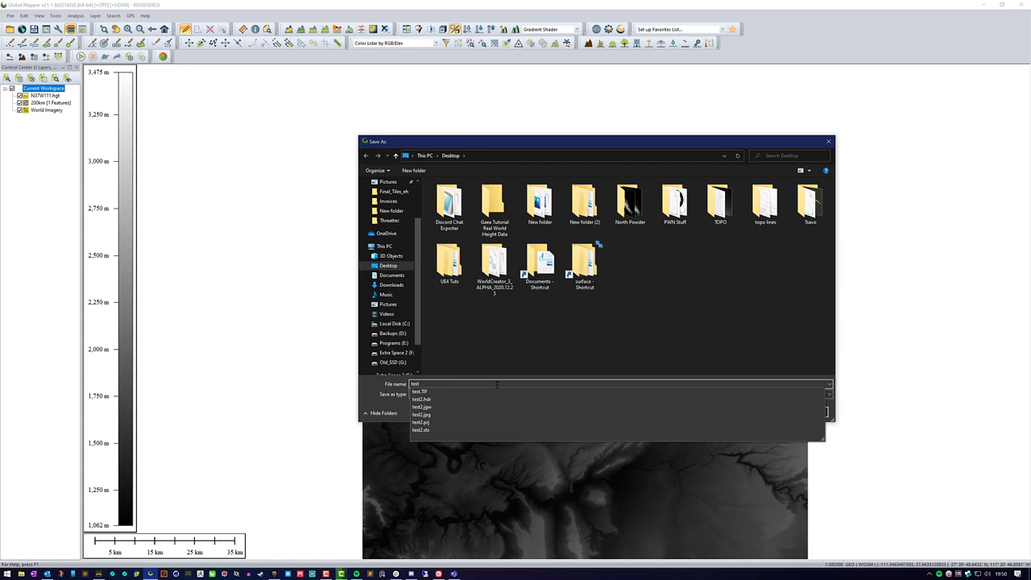
type("2")
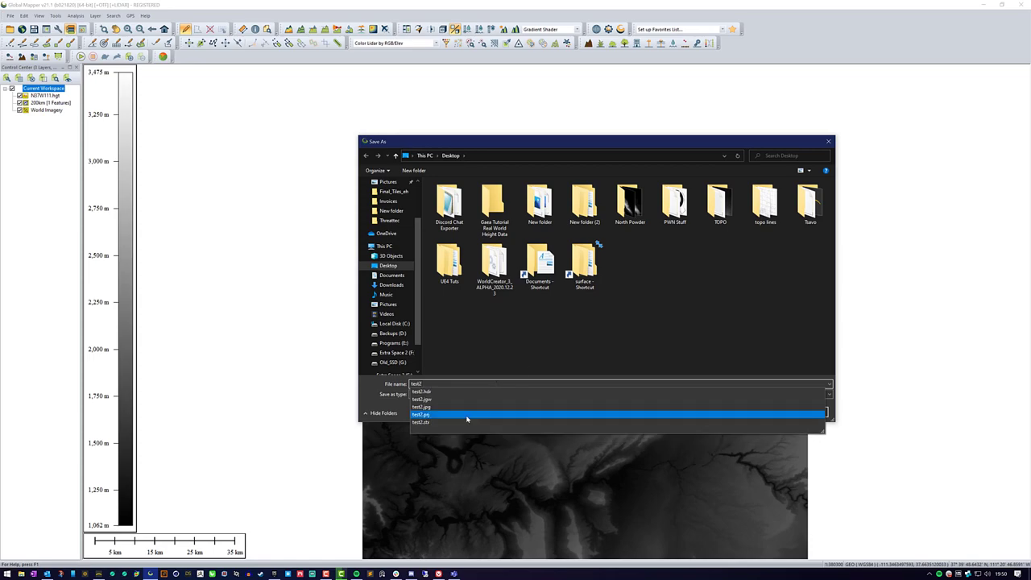
left_click(638, 343)
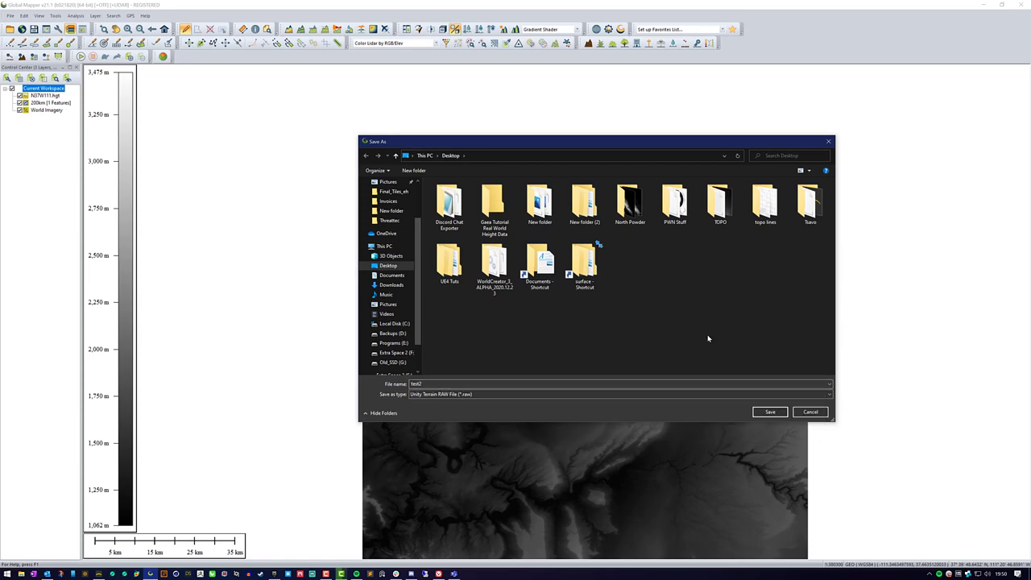
left_click(770, 412)
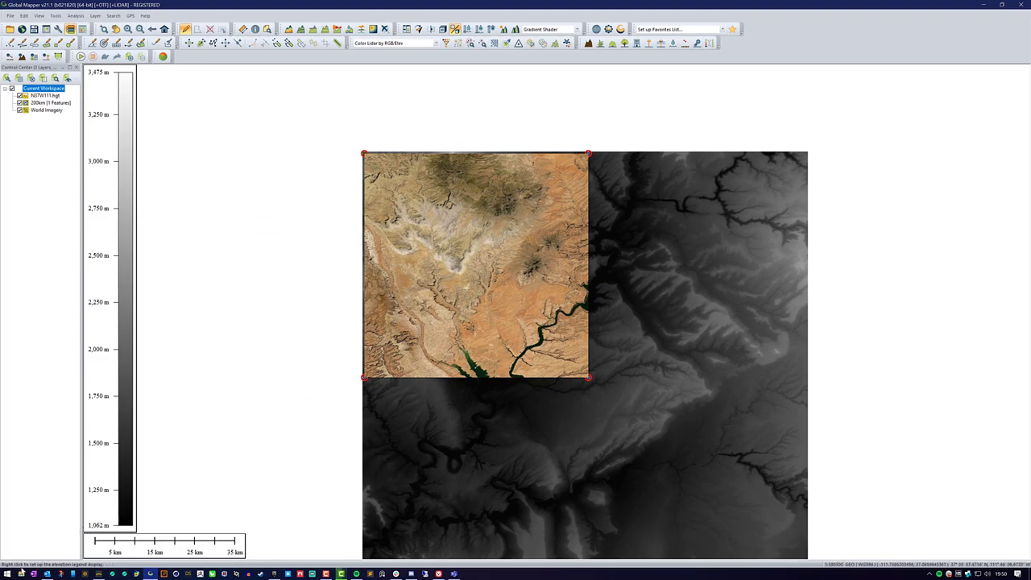
left_click(21, 574)
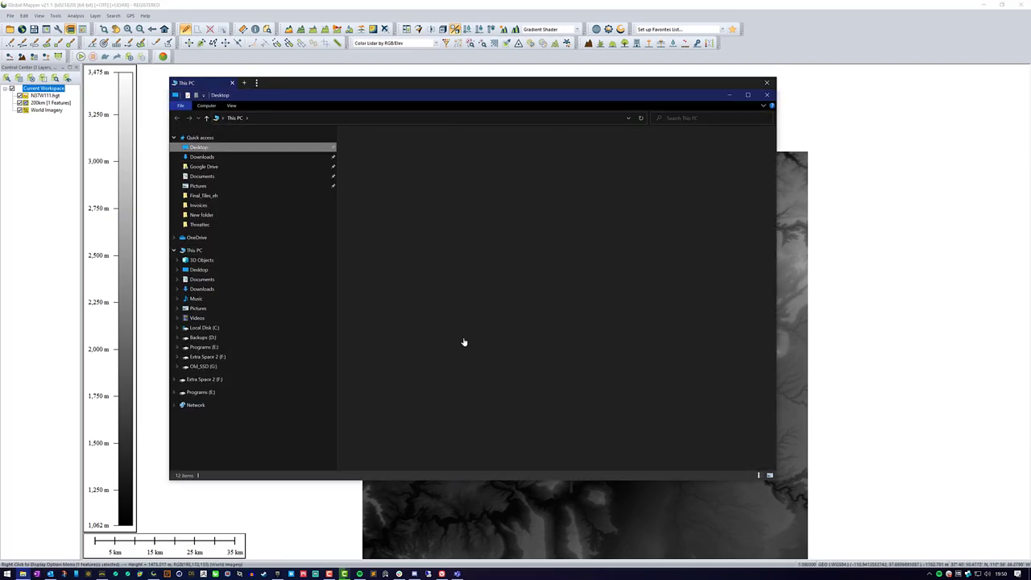
Step: Delete test2.raw from the Desktop and close File Explorer
left_click(520, 244)
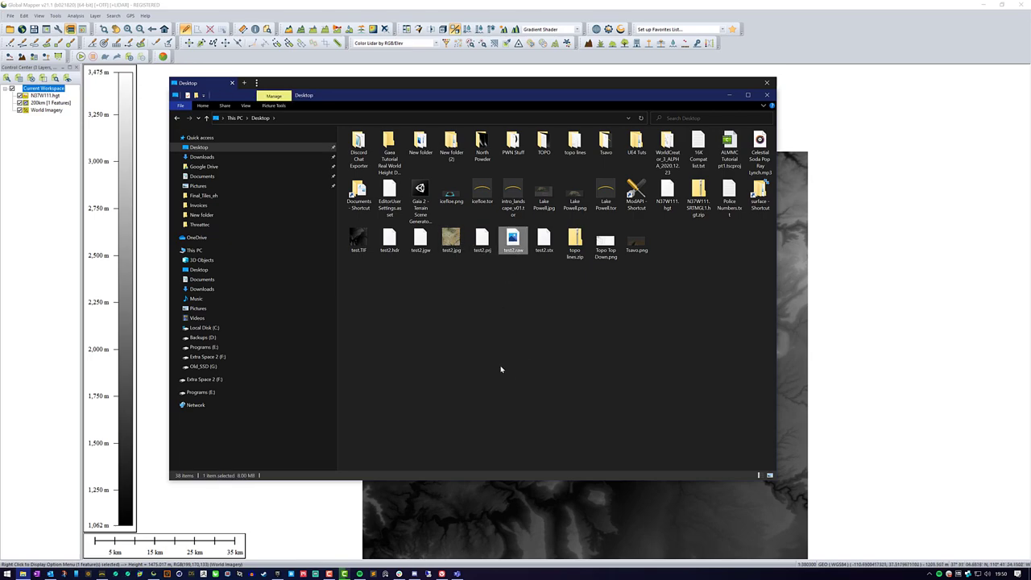
key("Delete")
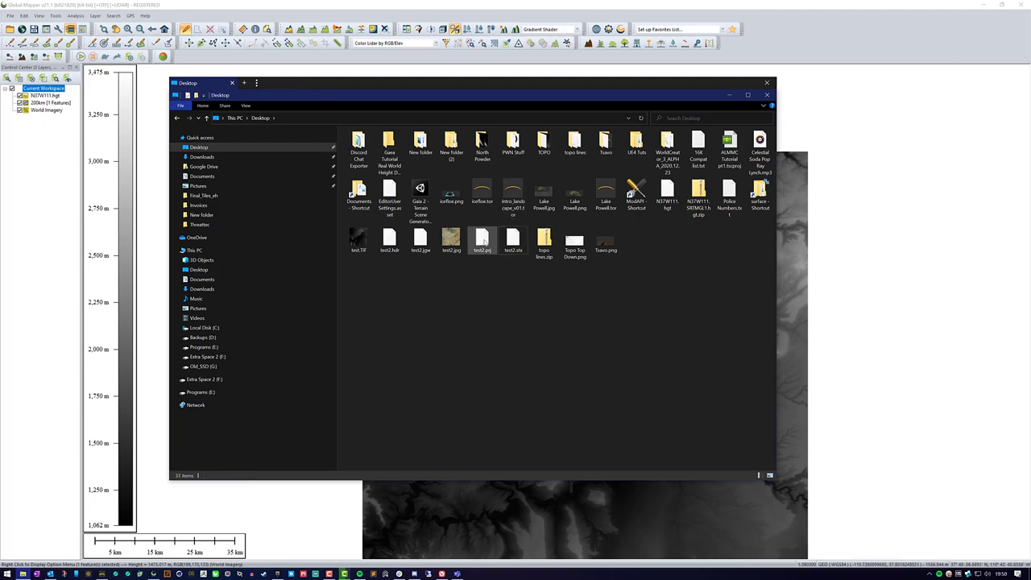
left_click(765, 95)
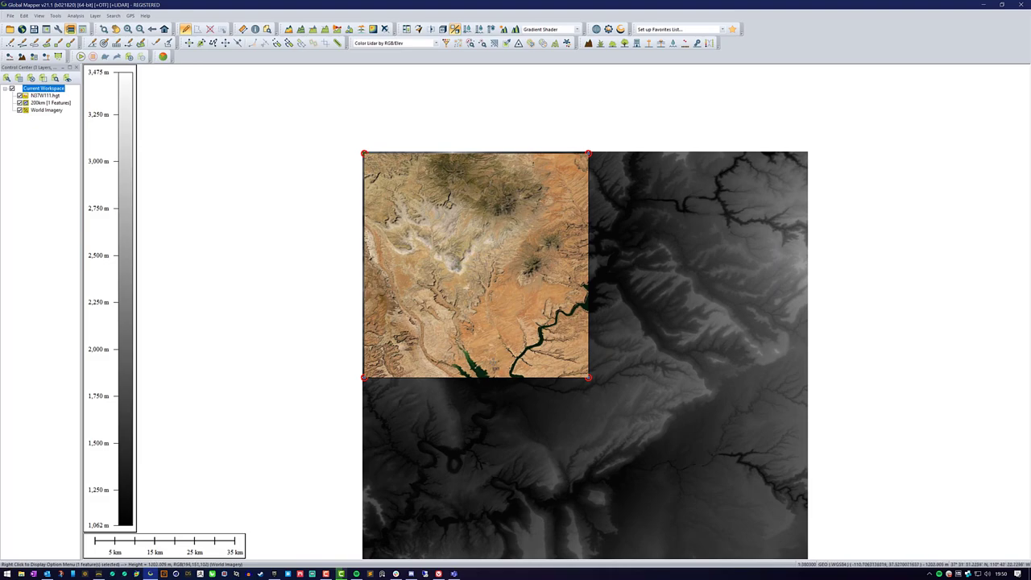
Step: Close the World Imagery layer, keeping N37W111.hgt and the 200km square
left_click(51, 110)
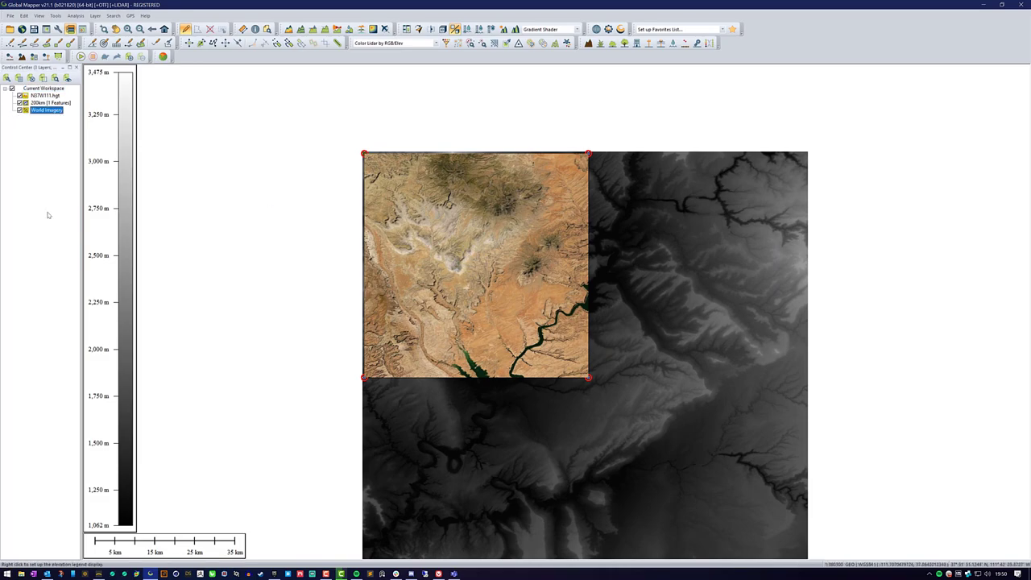
key("Delete")
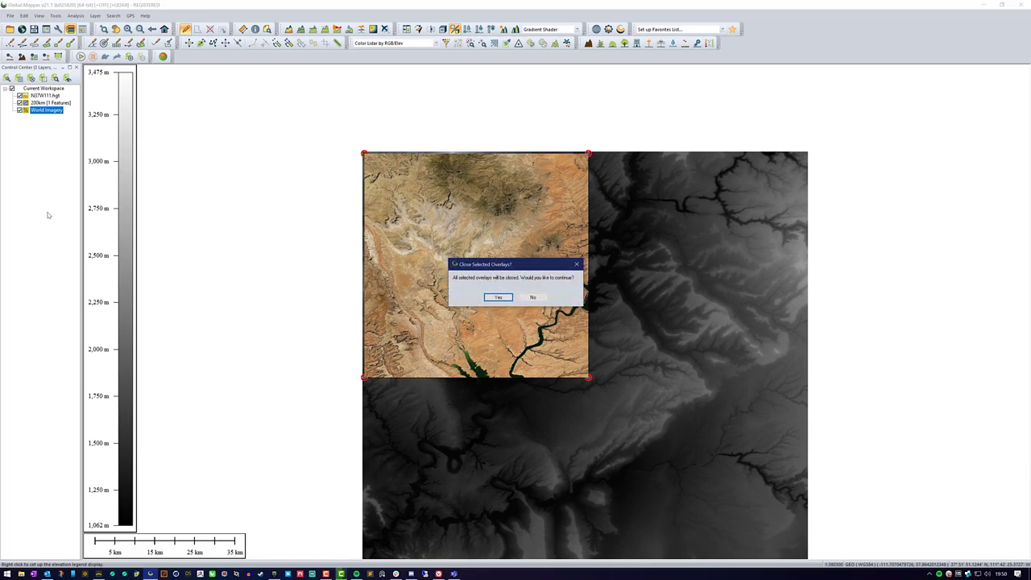
left_click(498, 297)
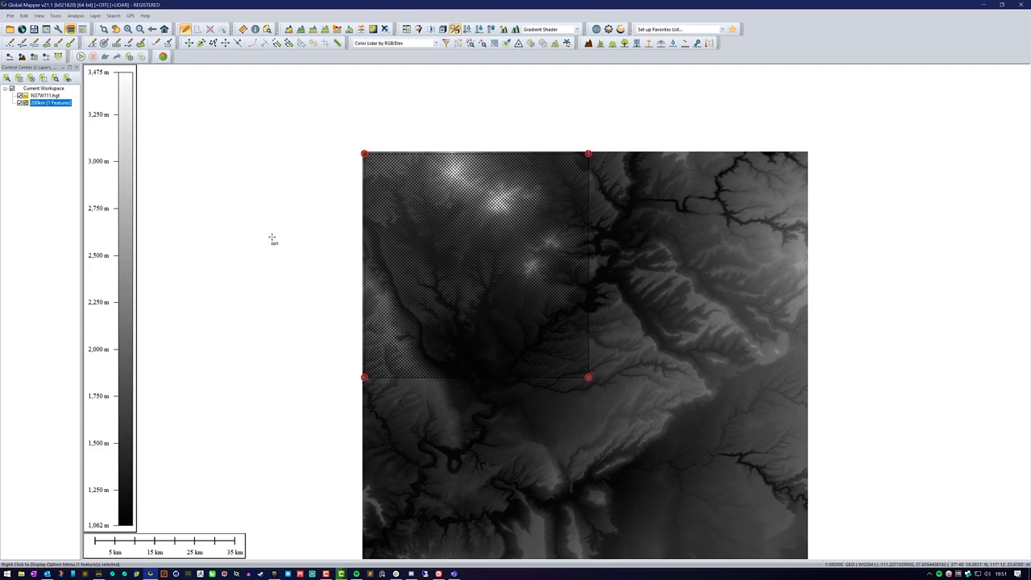
Step: Choose GeoTIFF as the raster export format
left_click(10, 15)
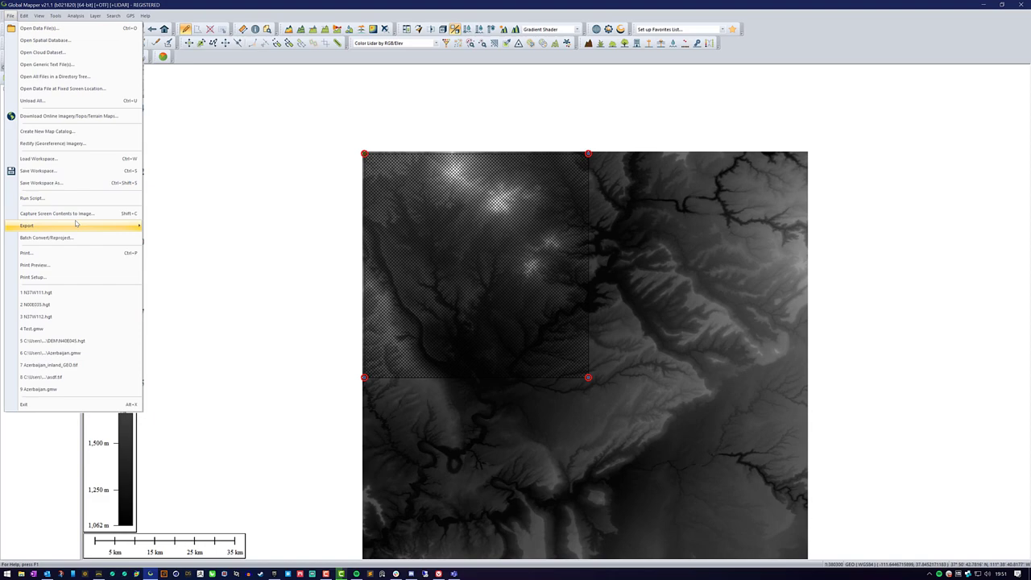
mouse_move(80, 226)
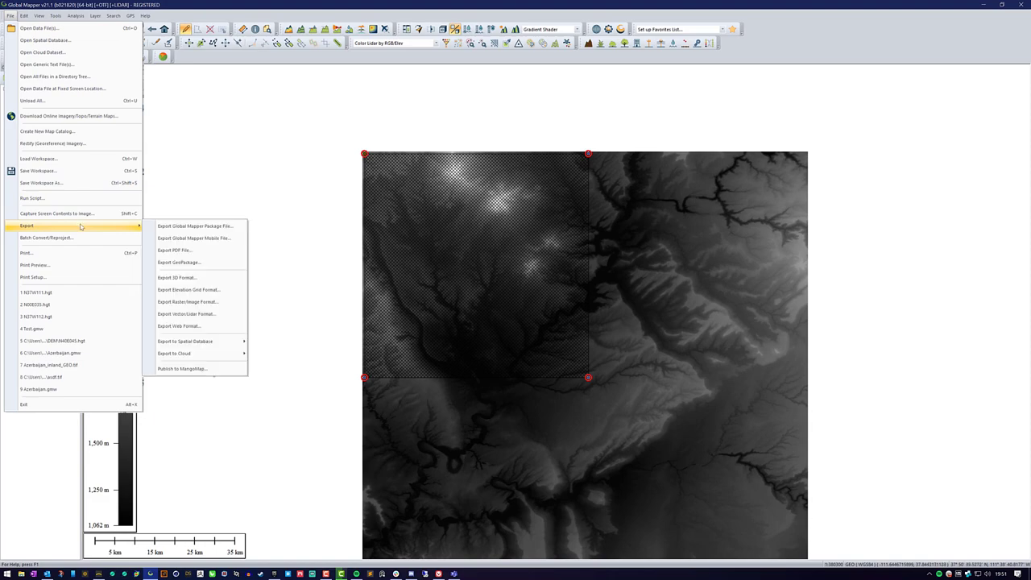
left_click(203, 302)
left_click(493, 298)
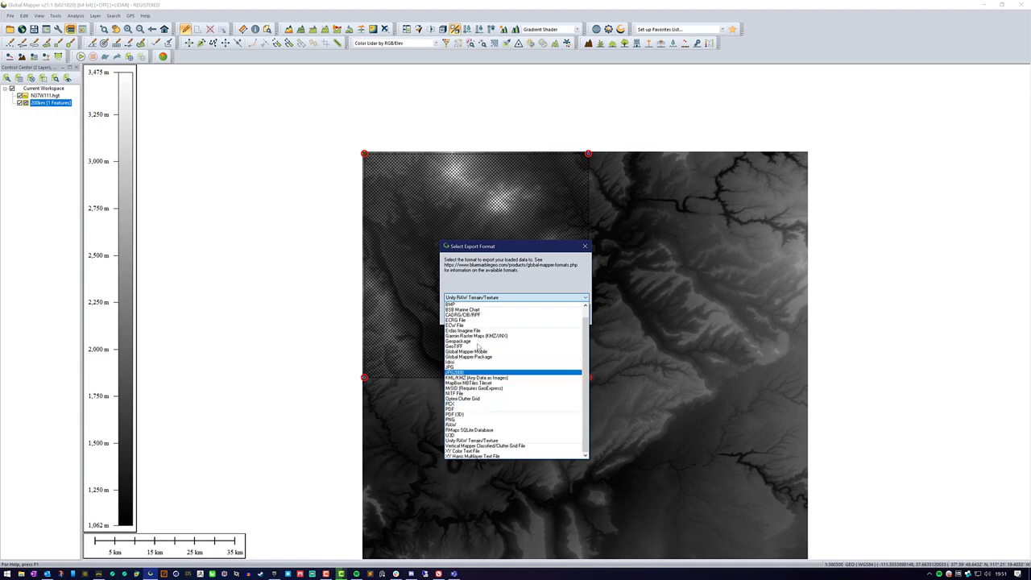
left_click(481, 346)
left_click(499, 317)
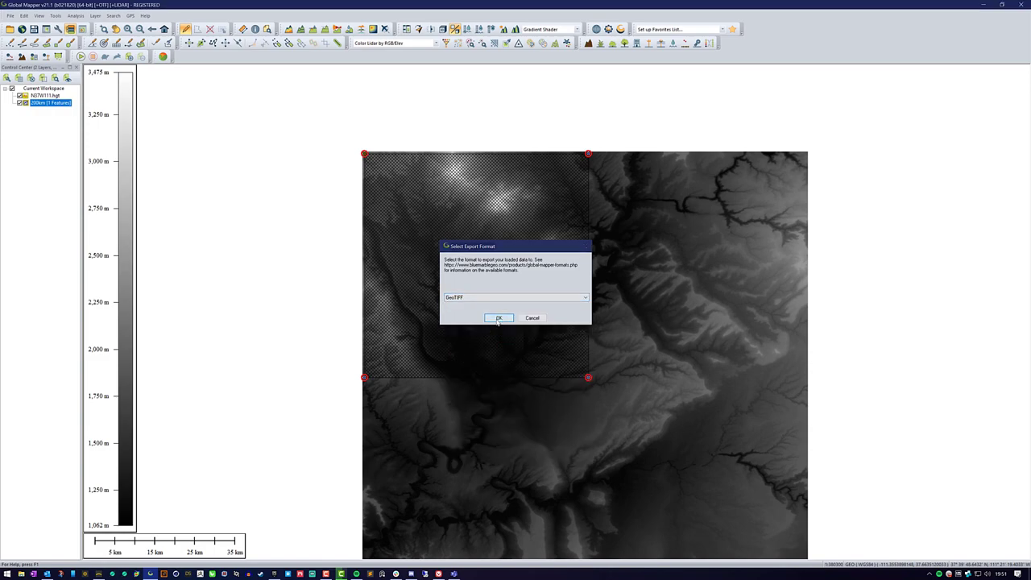
left_click(478, 336)
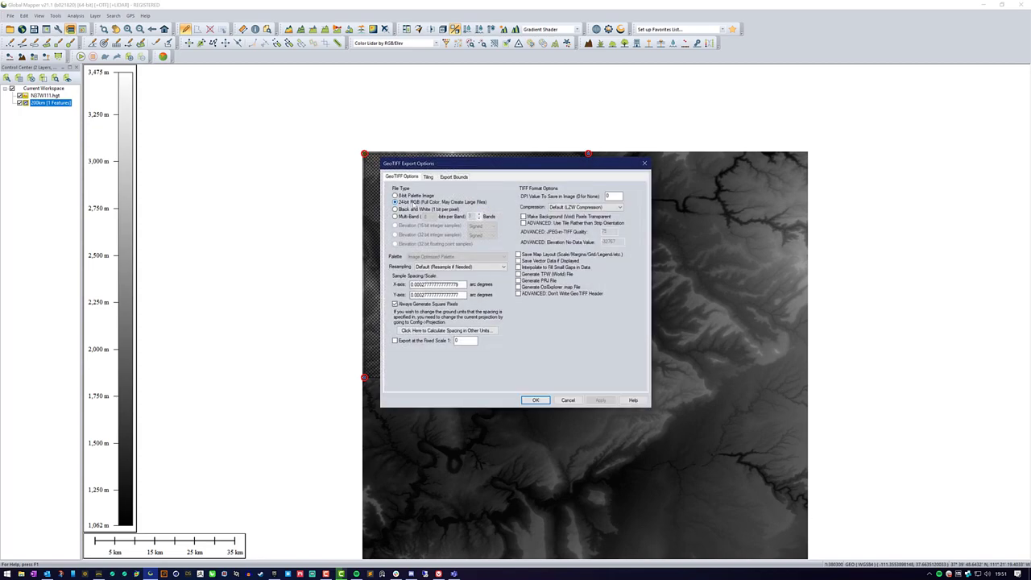
Step: Set Black and White, Palette Grayscale - Min is Black, and Bicubic resampling, then accept
left_click(410, 210)
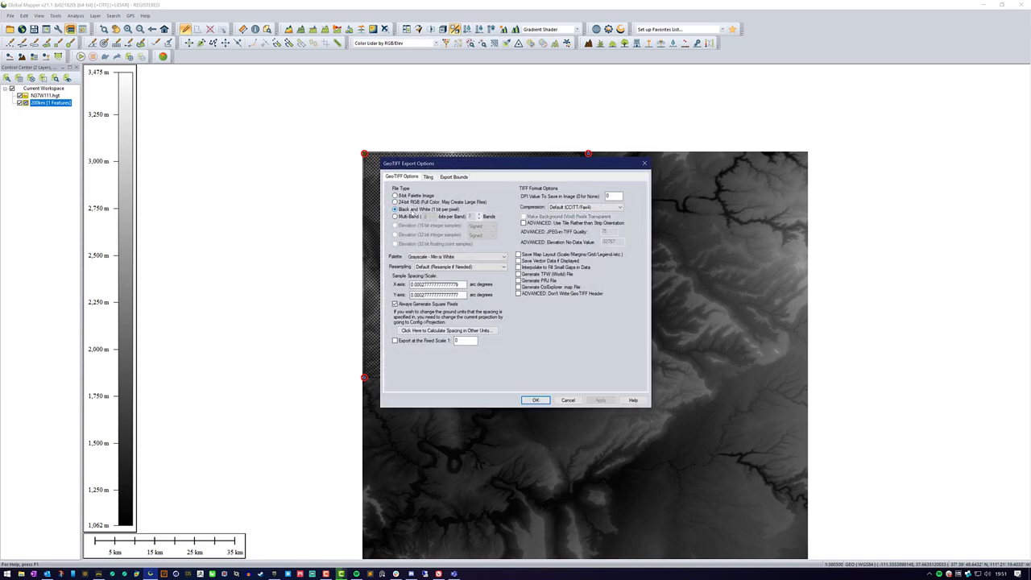
left_click(503, 256)
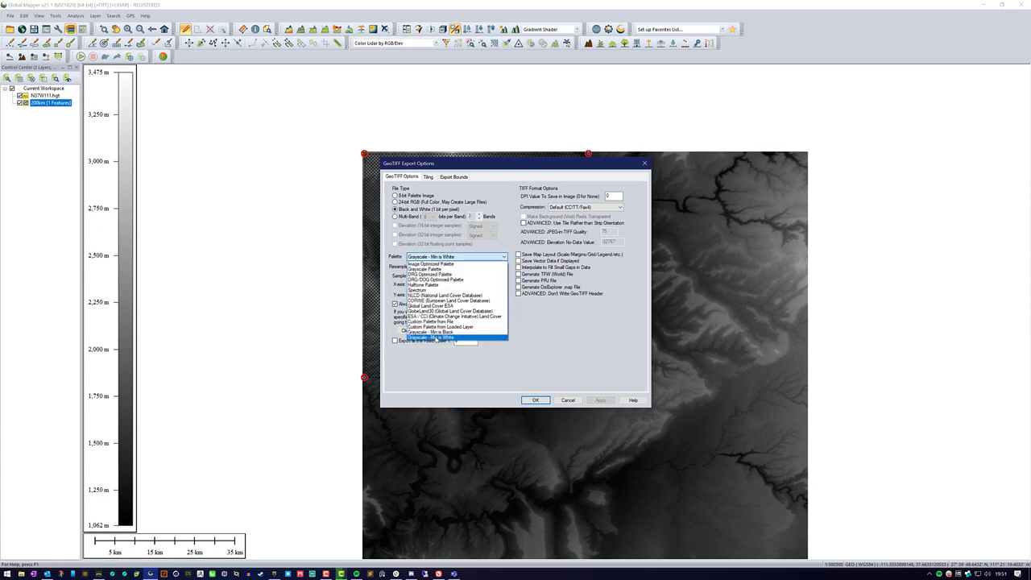
left_click(439, 332)
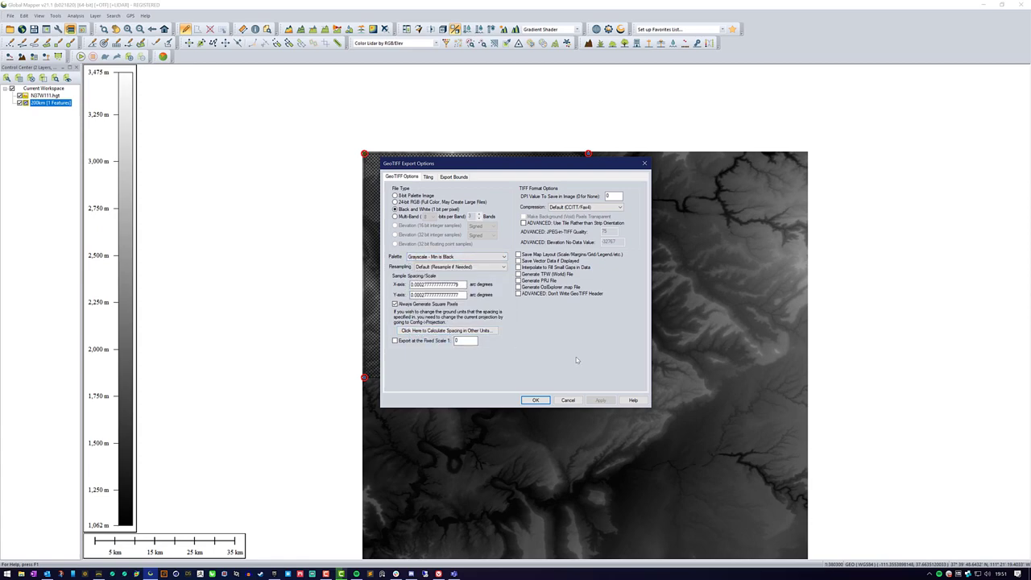
left_click(470, 266)
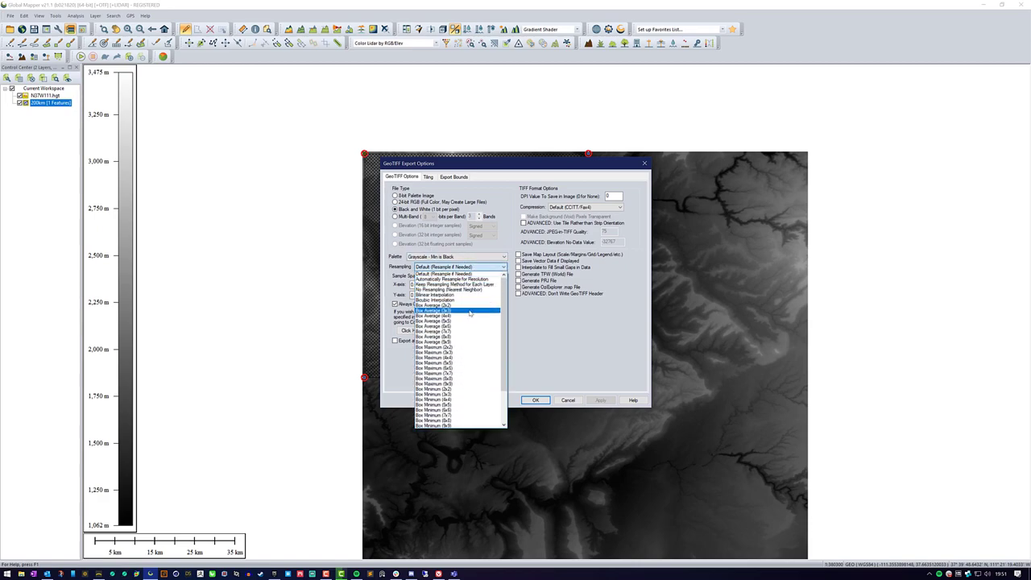
left_click(439, 300)
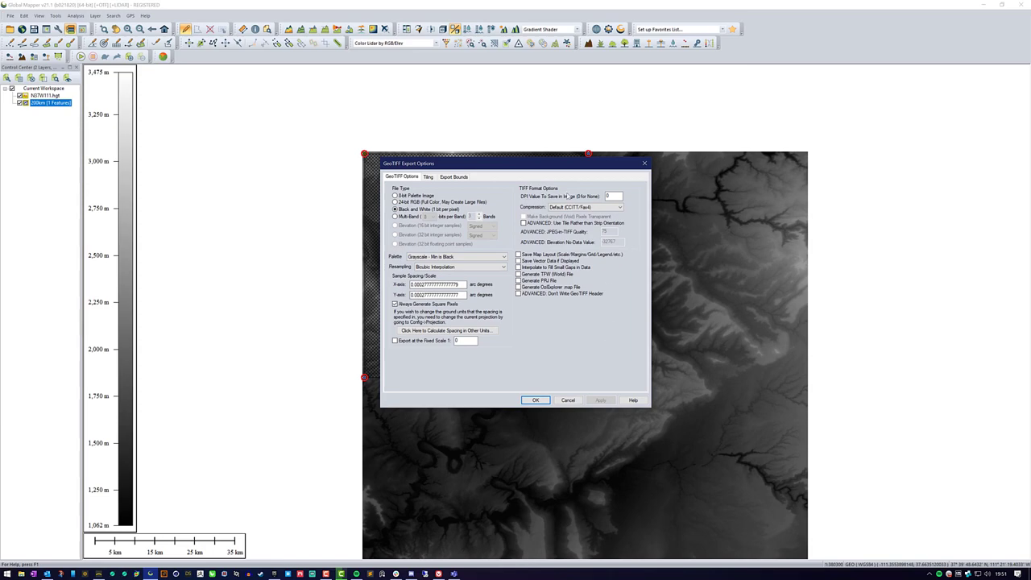
left_click(611, 207)
left_click(611, 207)
left_click(428, 178)
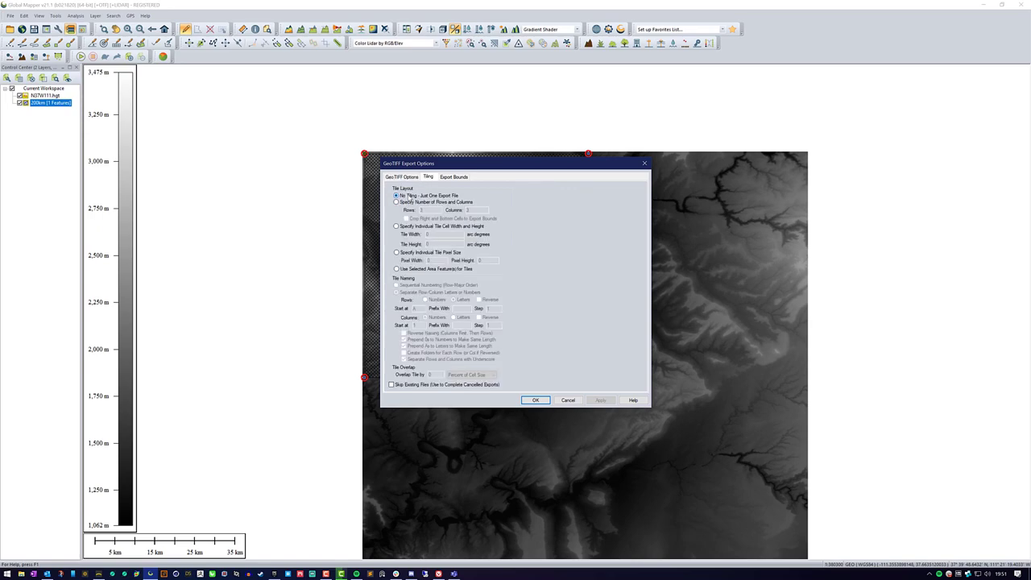
left_click(455, 178)
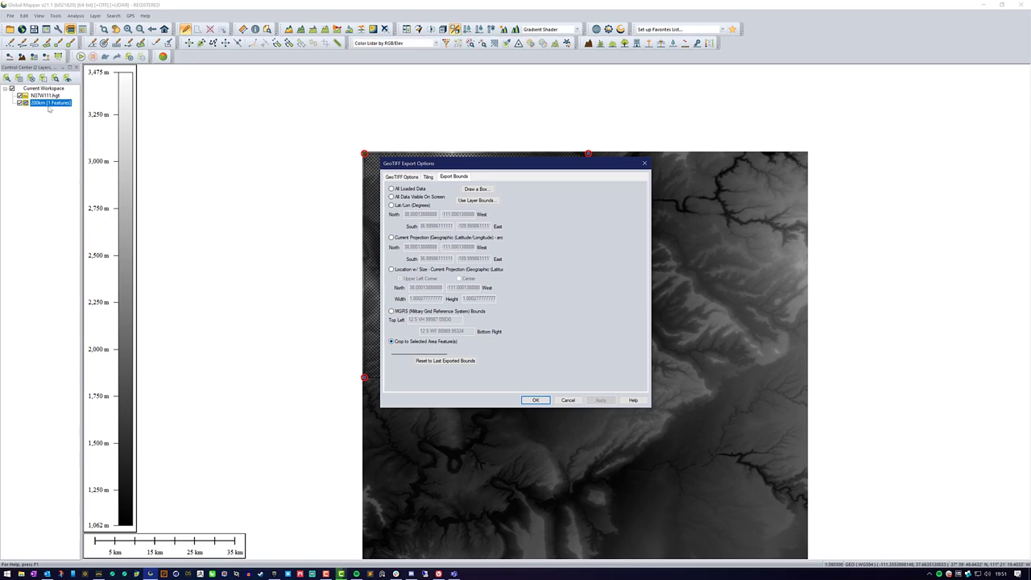
left_click(535, 400)
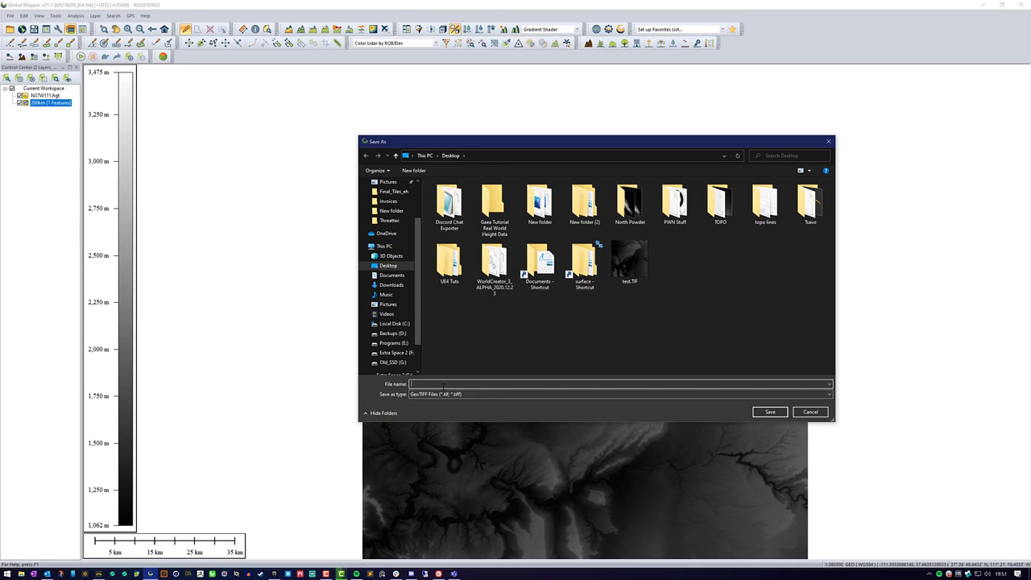
Step: Save the GeoTIFF as test2 on the Desktop
type("test2")
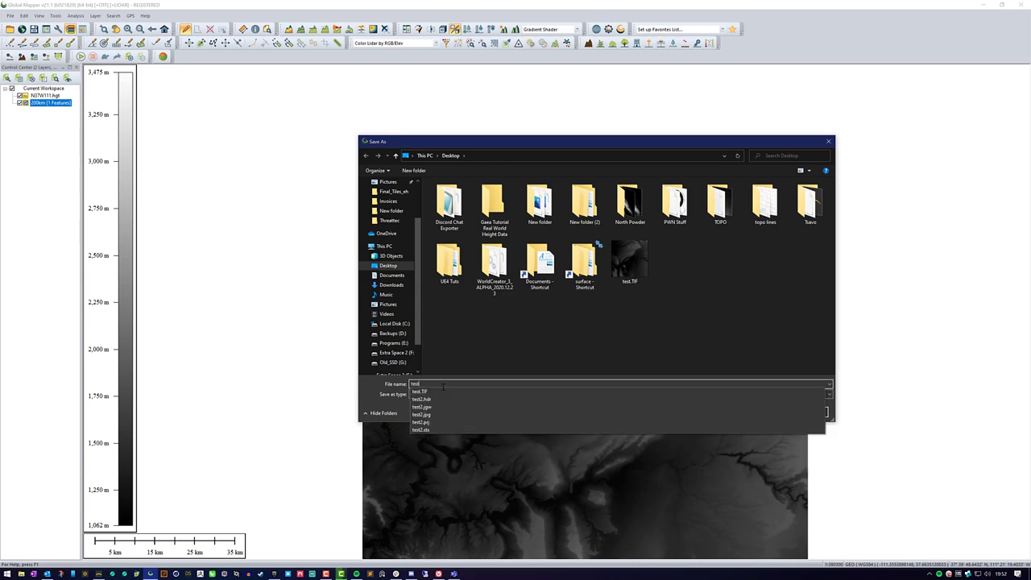
left_click(536, 343)
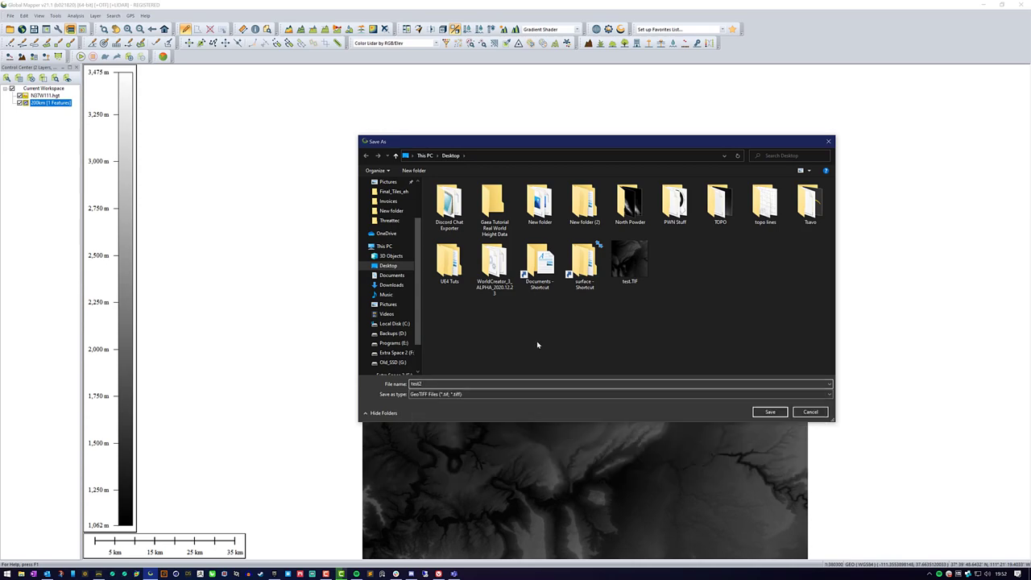
left_click(770, 412)
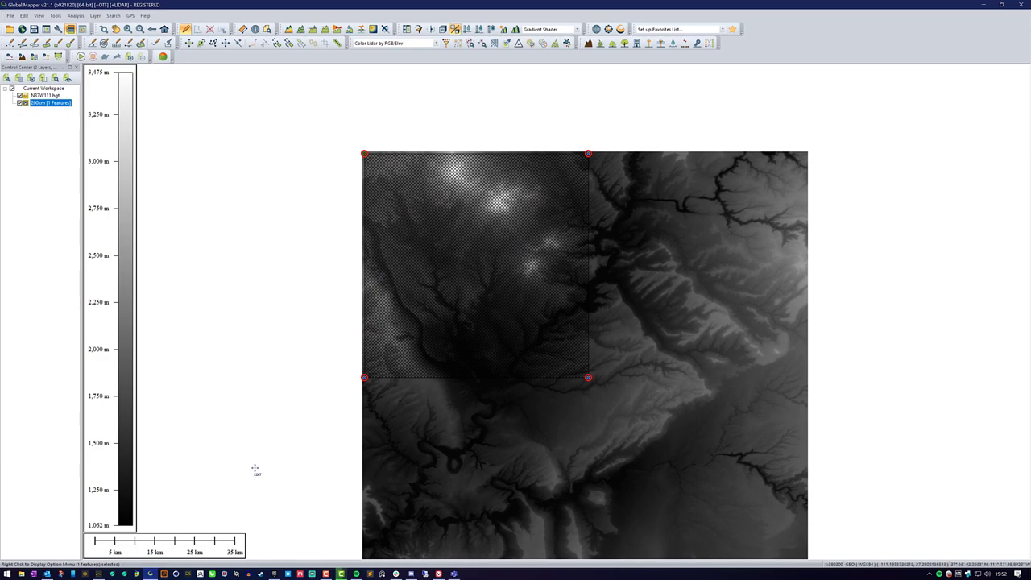
Step: Start a new terrain in Gaea without saving the previous one
left_click(96, 573)
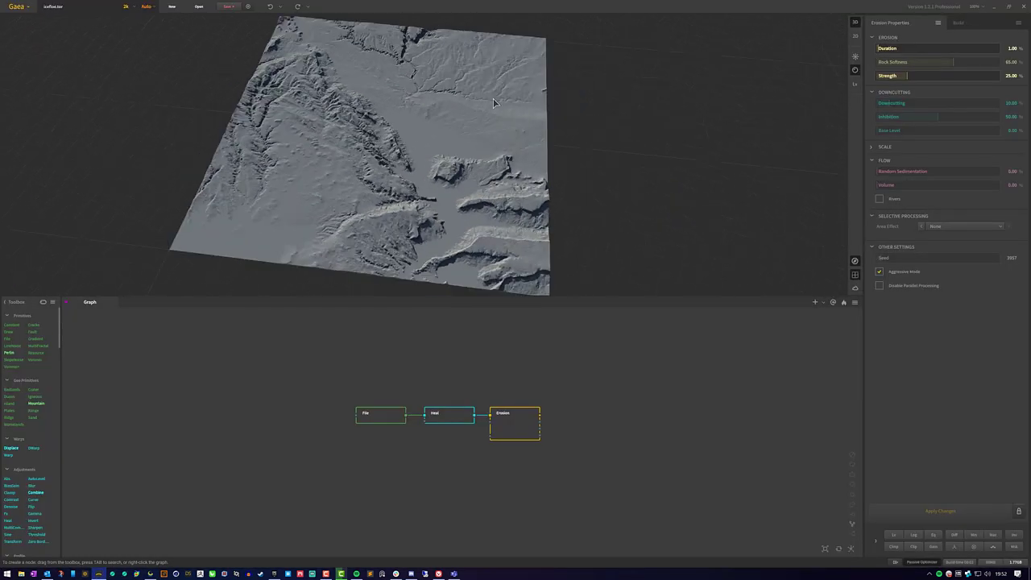
left_click_drag(445, 119, 486, 224)
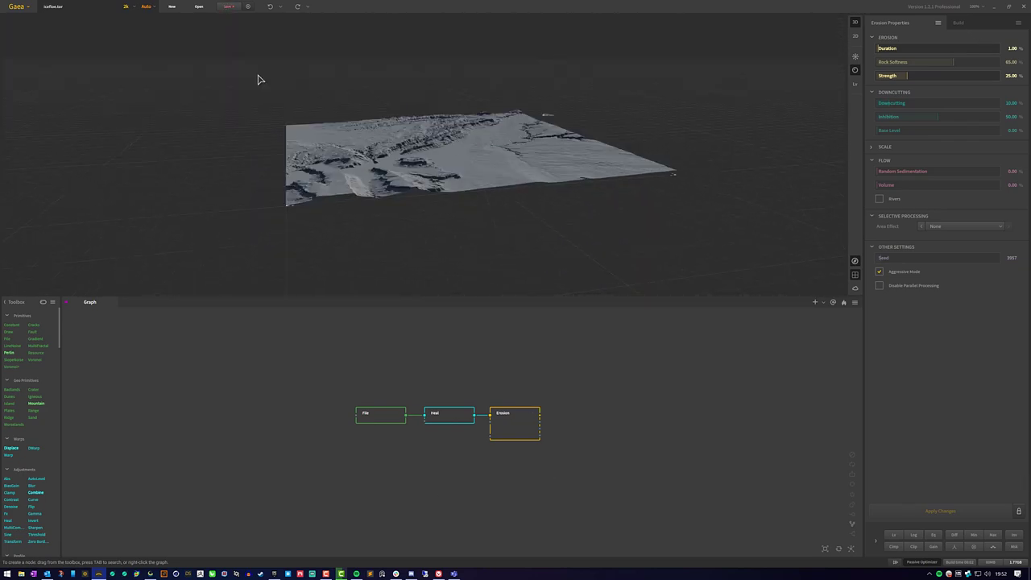
left_click(28, 6)
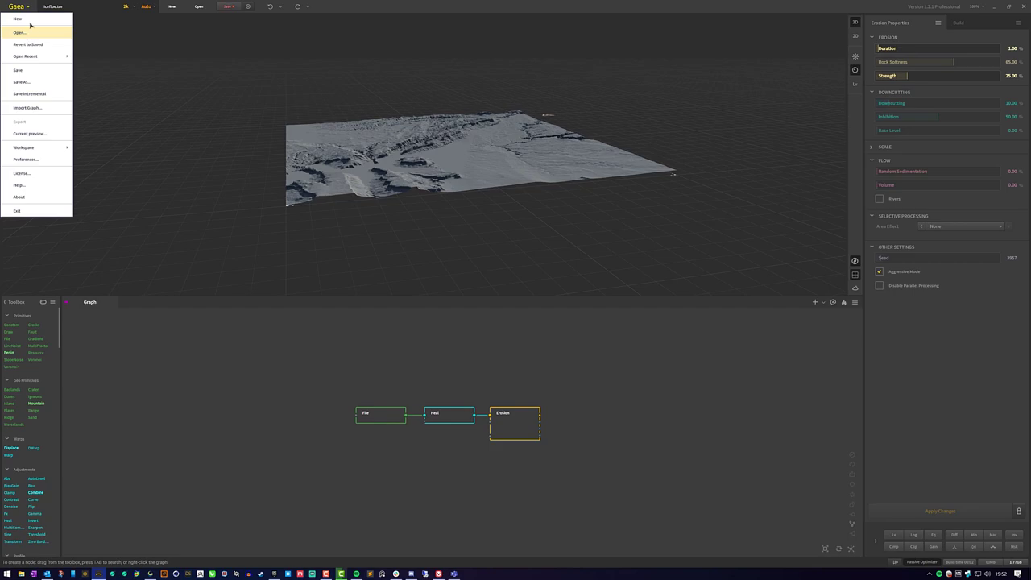
left_click(29, 34)
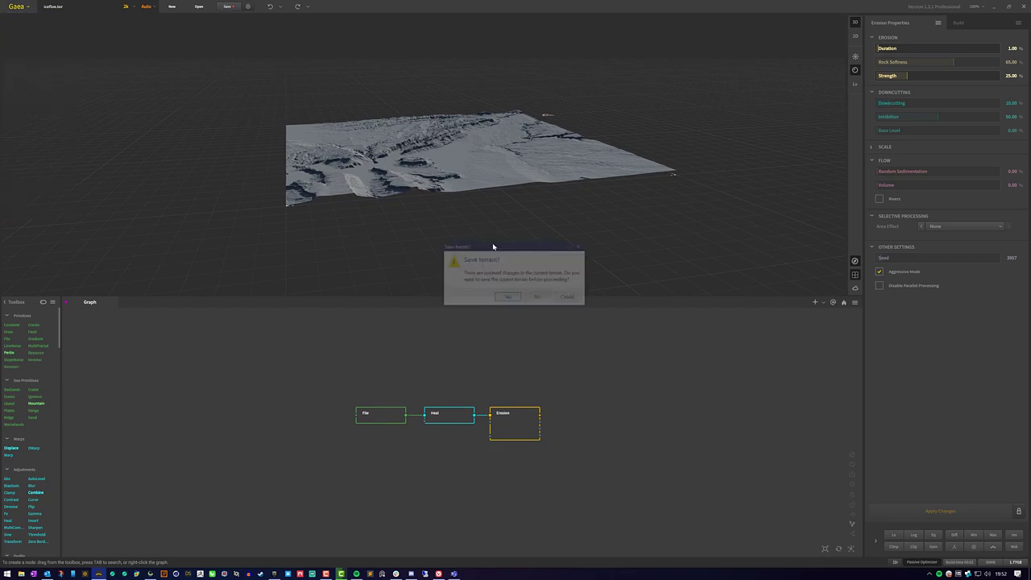
left_click(539, 299)
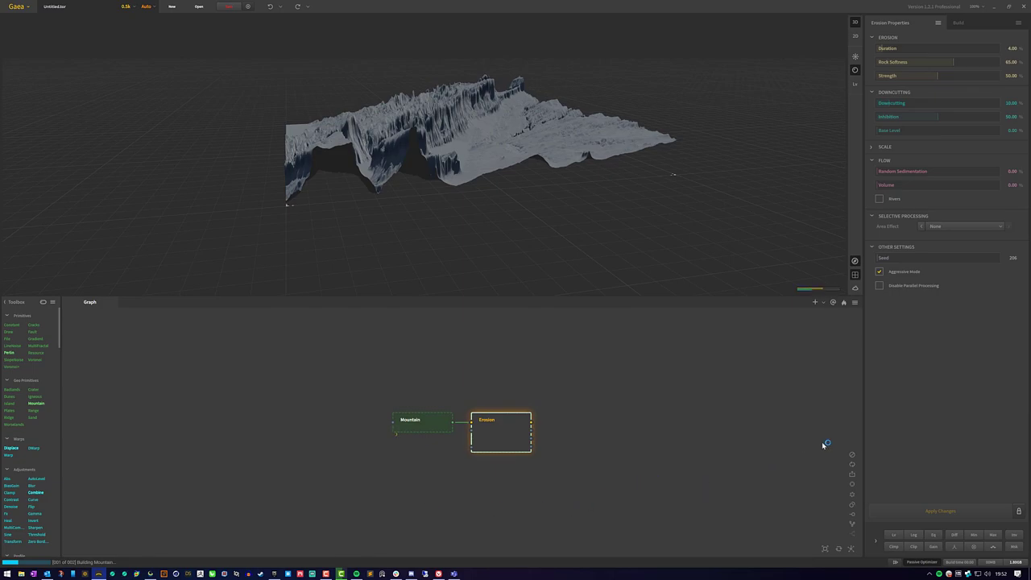
Step: Delete the starter Mountain and Erosion nodes from the graph
left_click(961, 22)
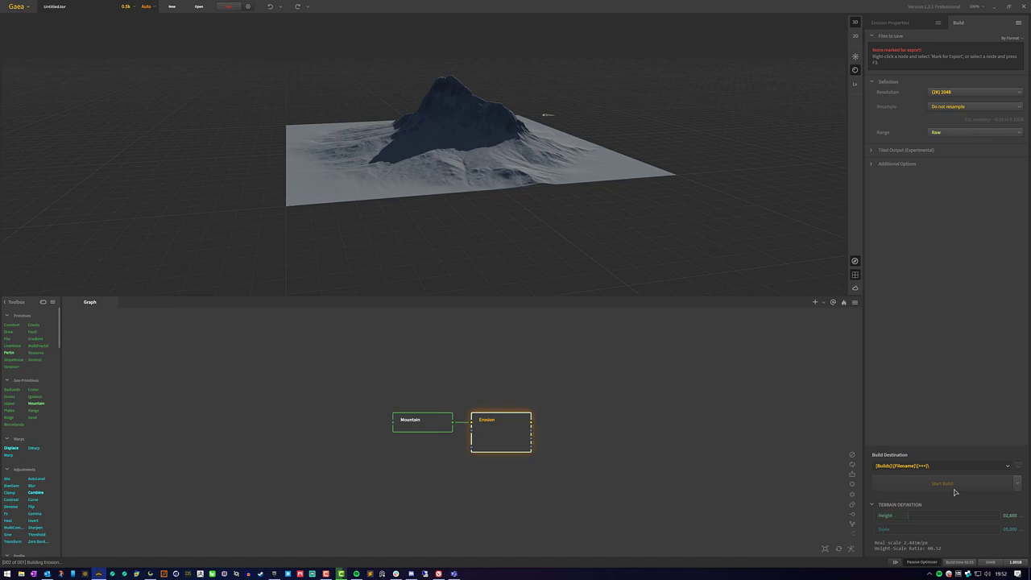
left_click_drag(601, 503, 290, 368)
key("Delete")
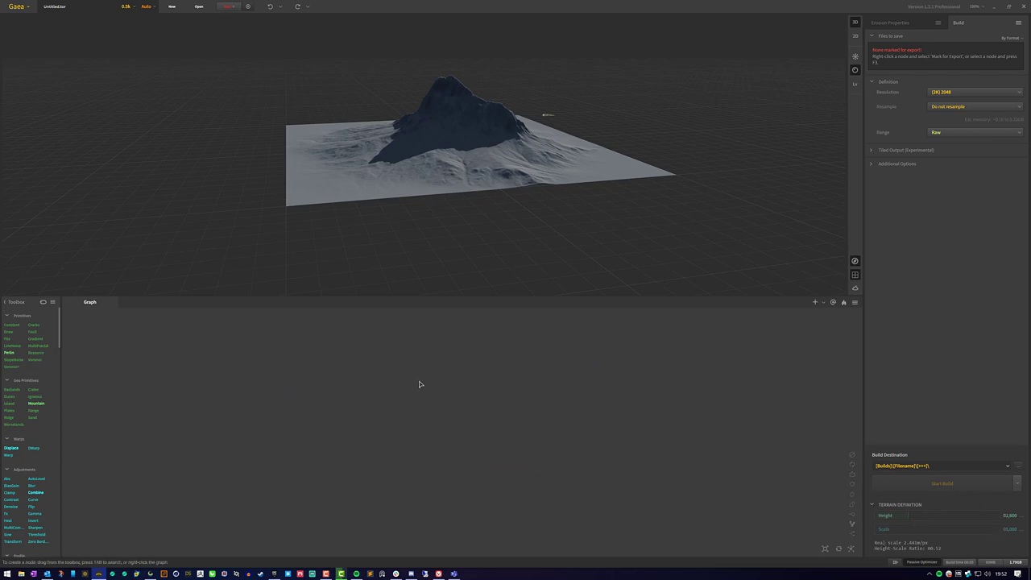
Step: Add a File node to the empty graph
key("Tab")
type("fi")
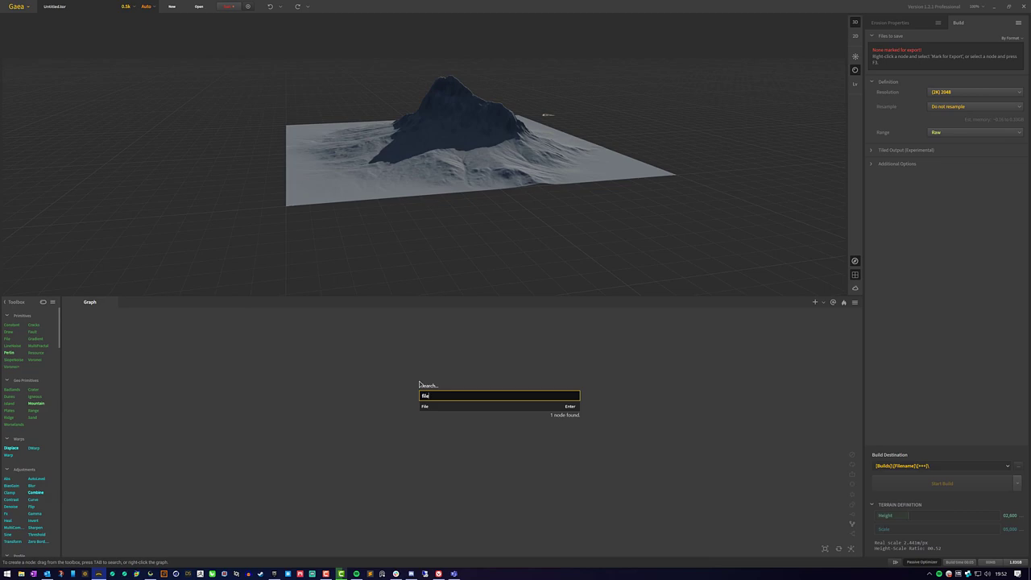
left_click(499, 411)
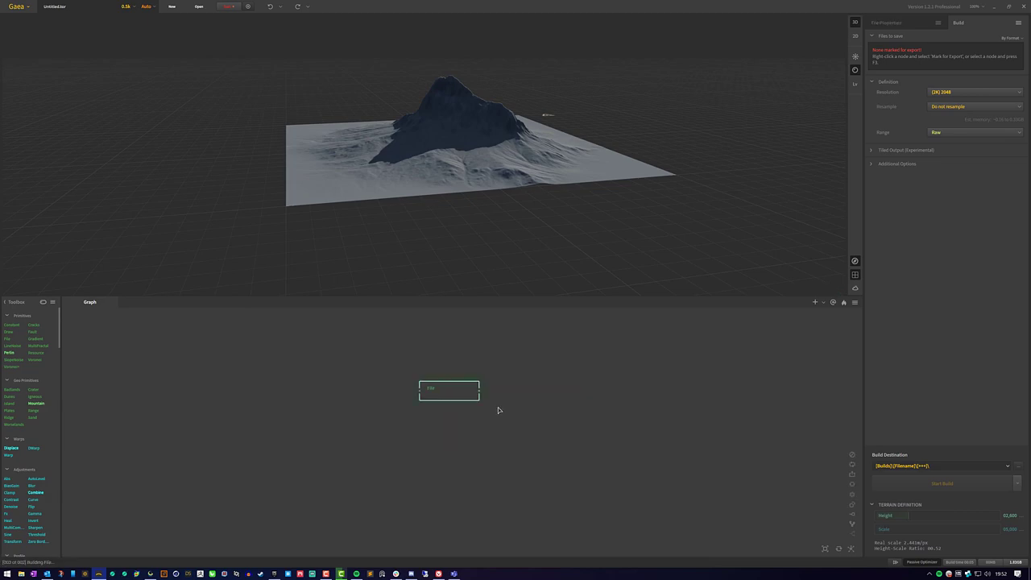
left_click_drag(468, 394, 435, 425)
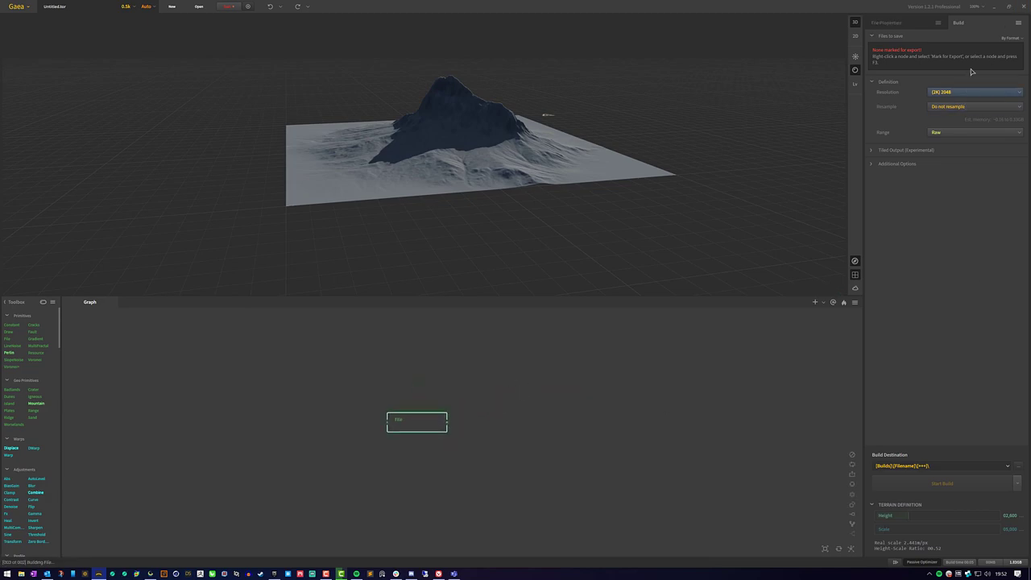
Step: Load test2.tif from the Desktop into the File node
left_click(884, 24)
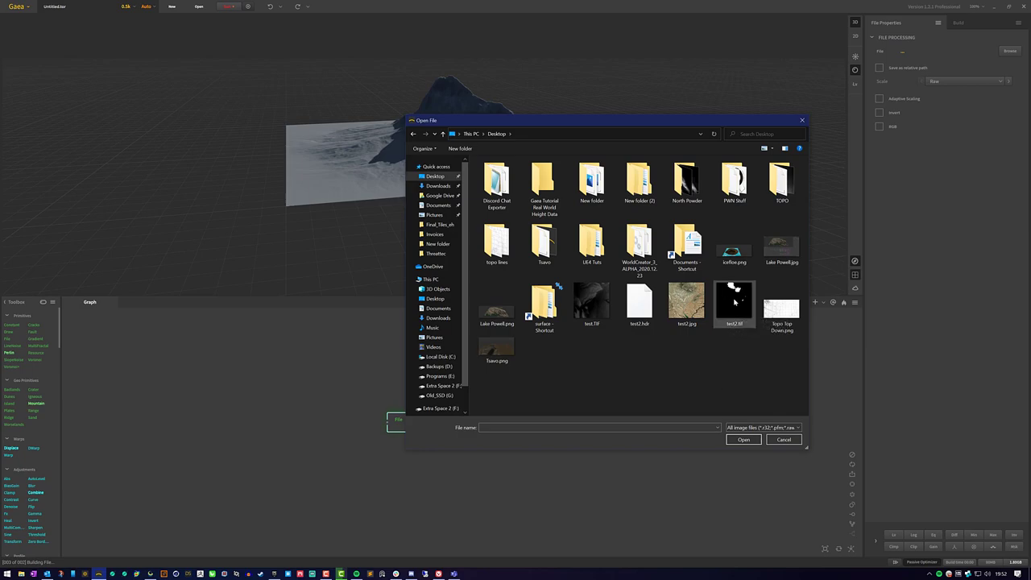
left_click(734, 302)
left_click(745, 440)
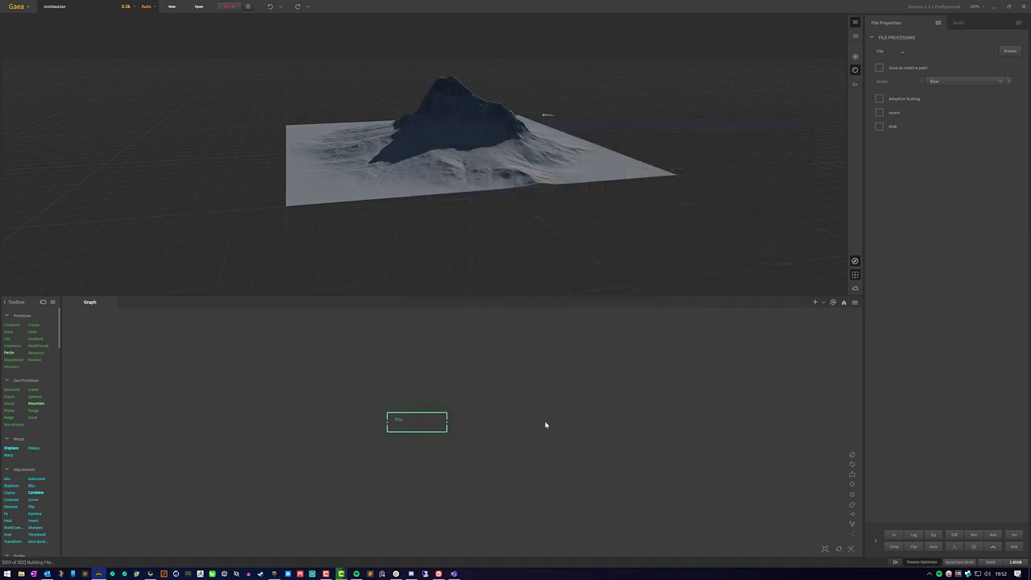
mouse_move(478, 167)
left_mouse_down()
mouse_move(438, 108)
mouse_move(491, 115)
mouse_move(473, 162)
left_mouse_up()
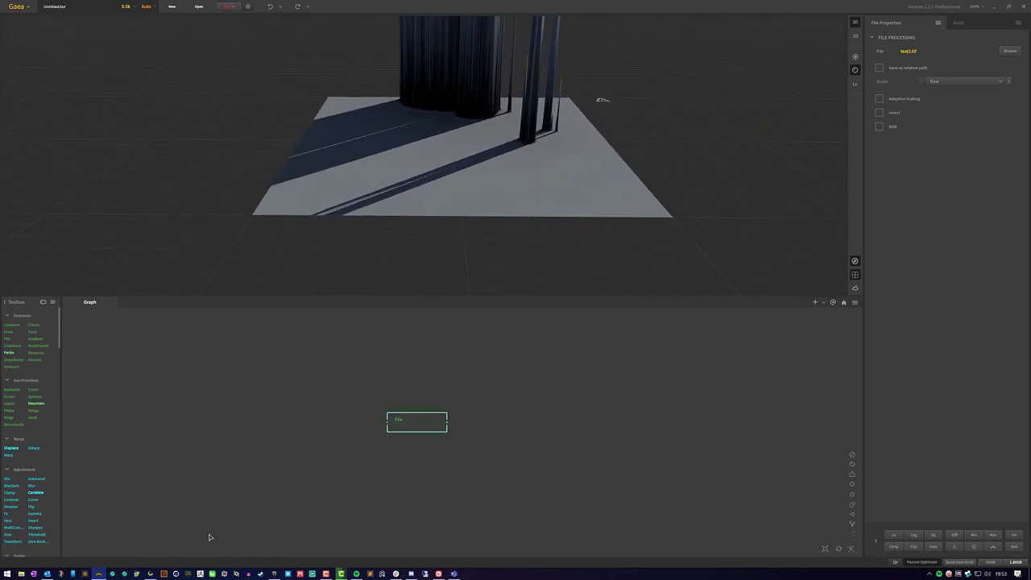
Step: Start a GeoTIFF elevation grid export in Global Mapper
left_click(150, 574)
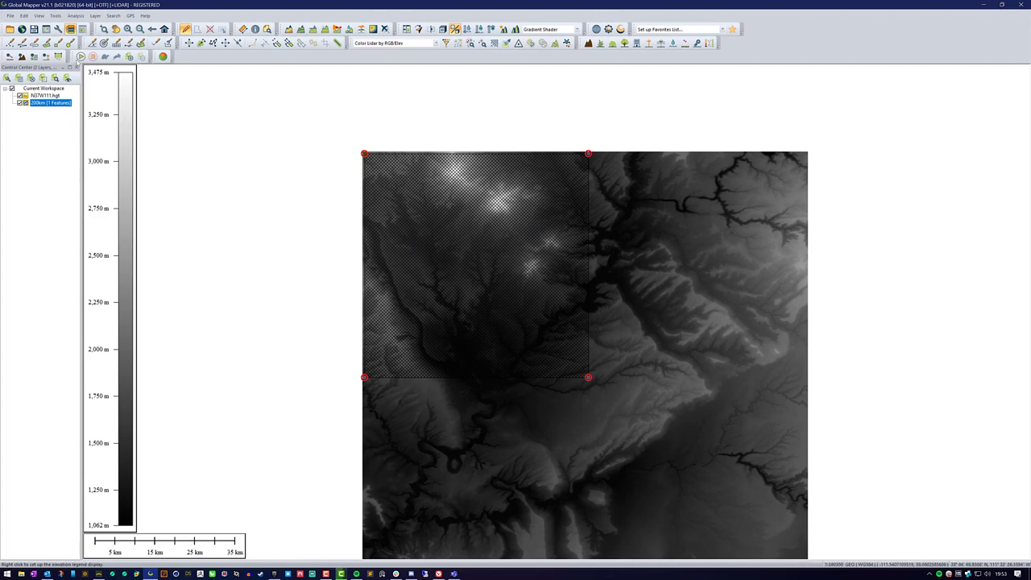
left_click(11, 16)
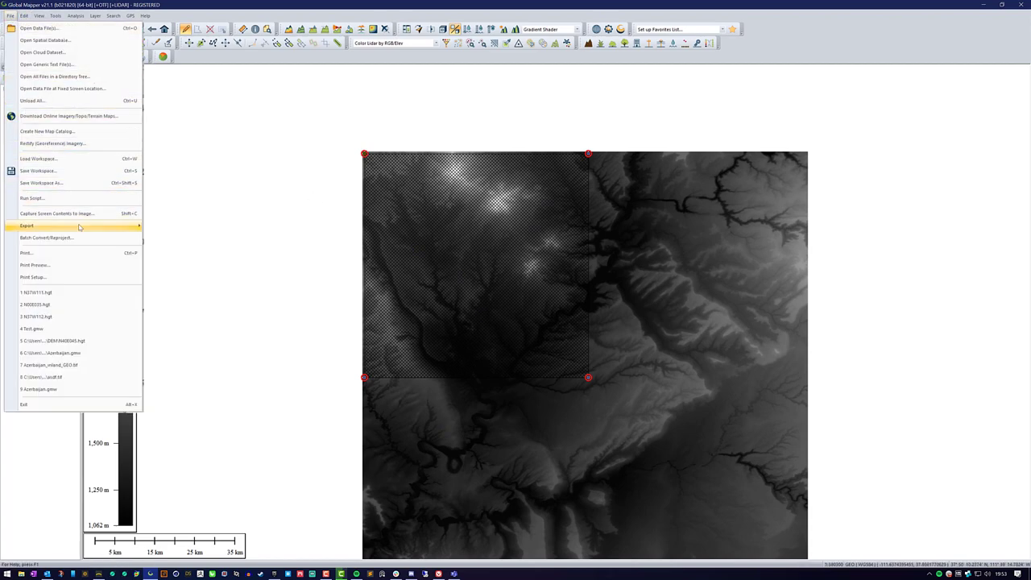
mouse_move(80, 227)
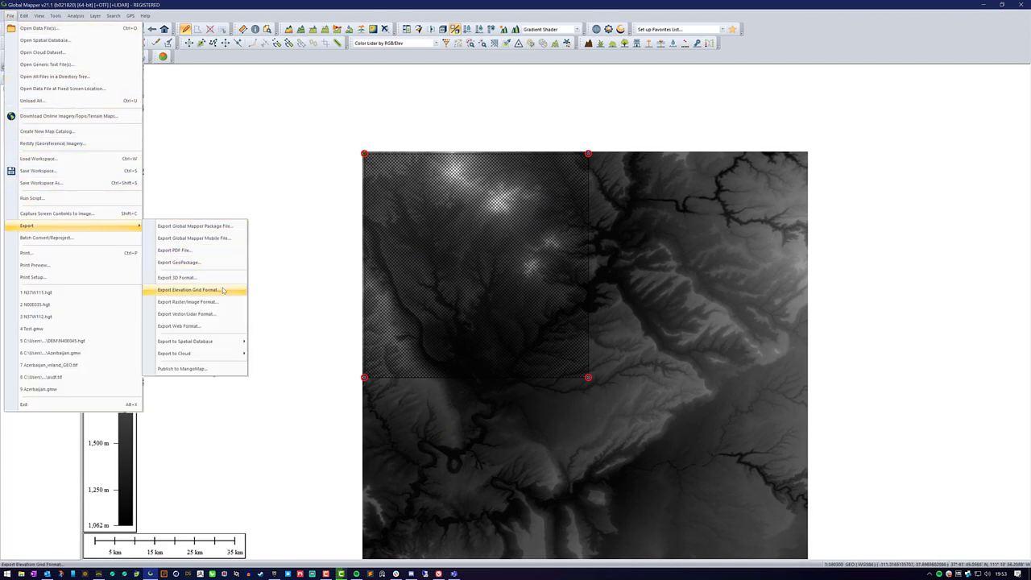
left_click(226, 303)
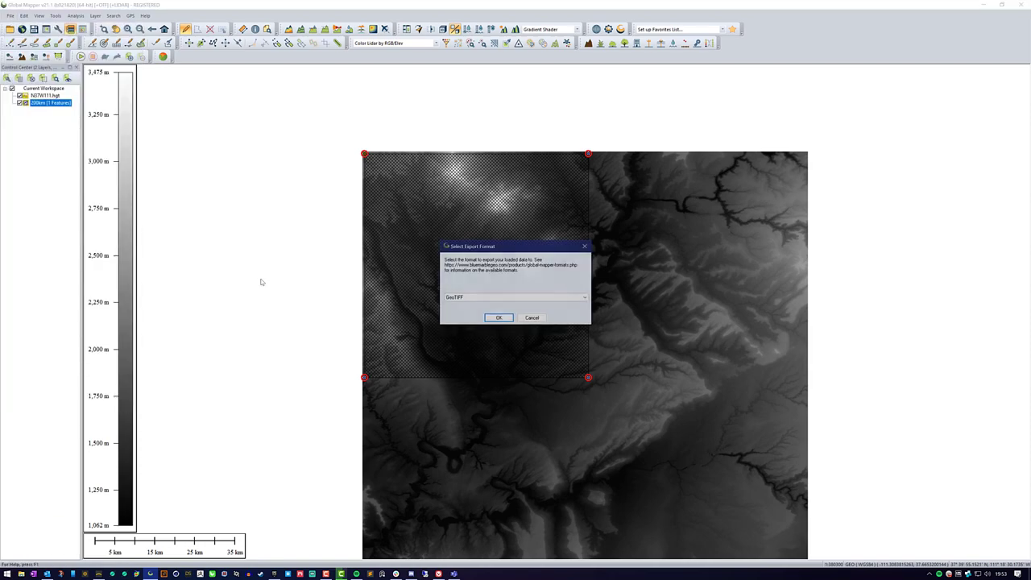
key("Return")
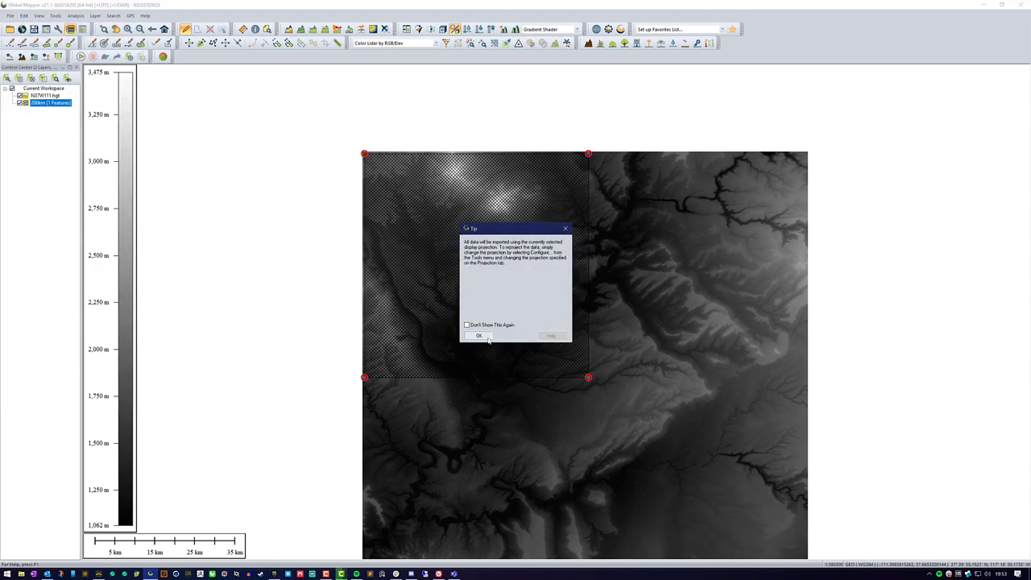
left_click(478, 335)
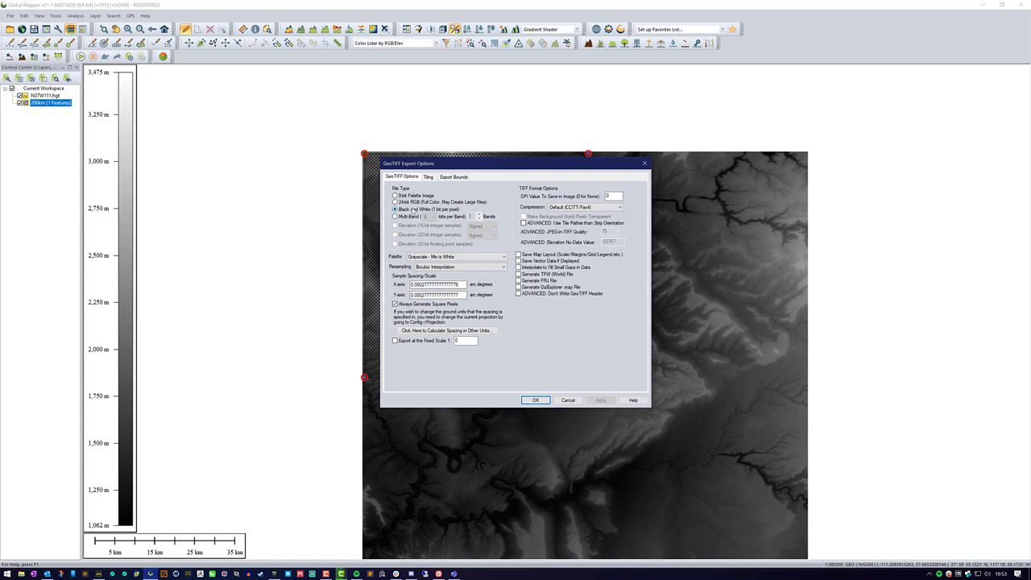
Step: Export as 24-bit RGB, overwriting test2.tif on the Desktop
left_click(410, 202)
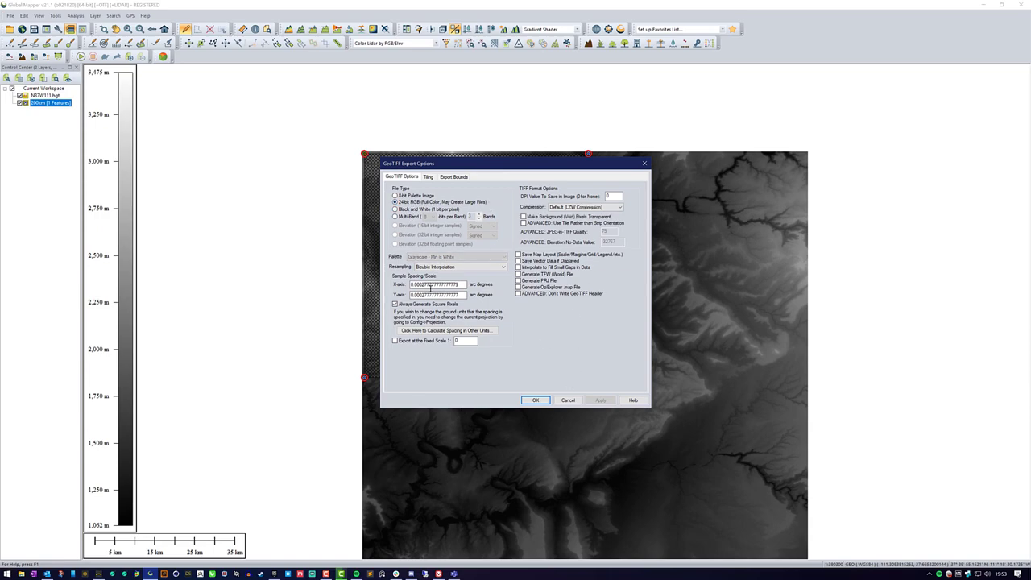
left_click(430, 178)
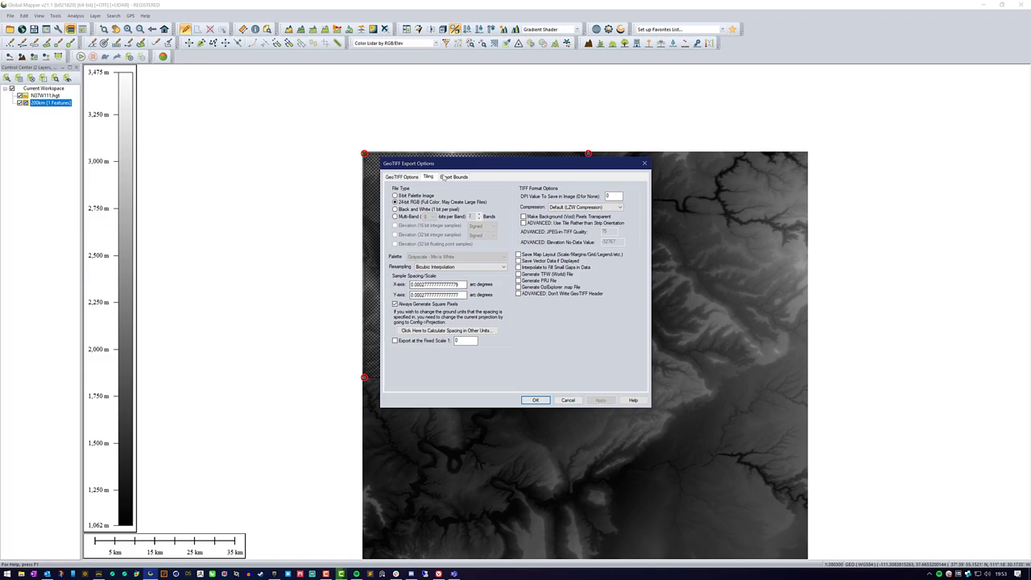
left_click(445, 177)
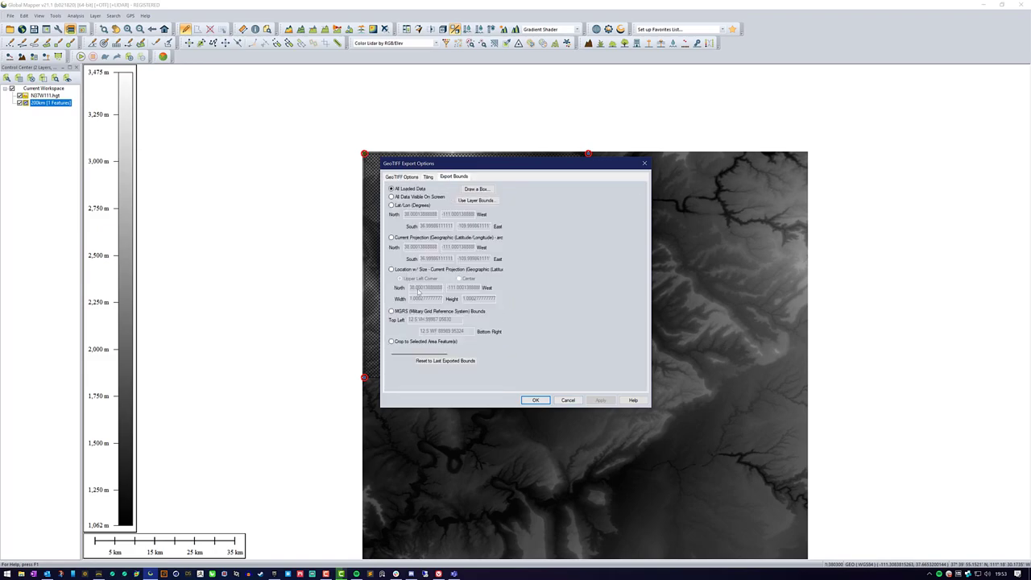
left_click(536, 400)
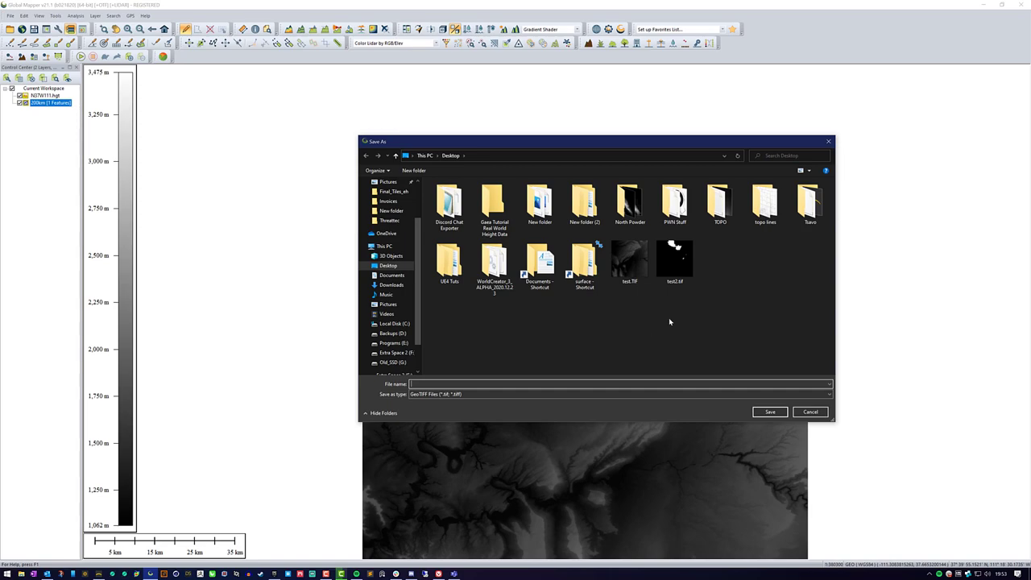
left_click(674, 259)
left_click(769, 412)
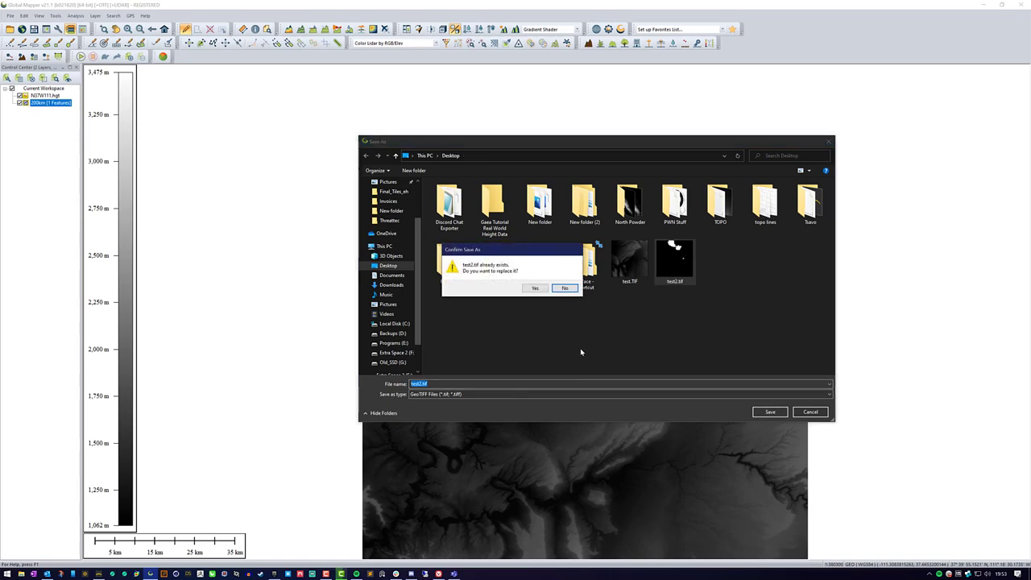
left_click(535, 289)
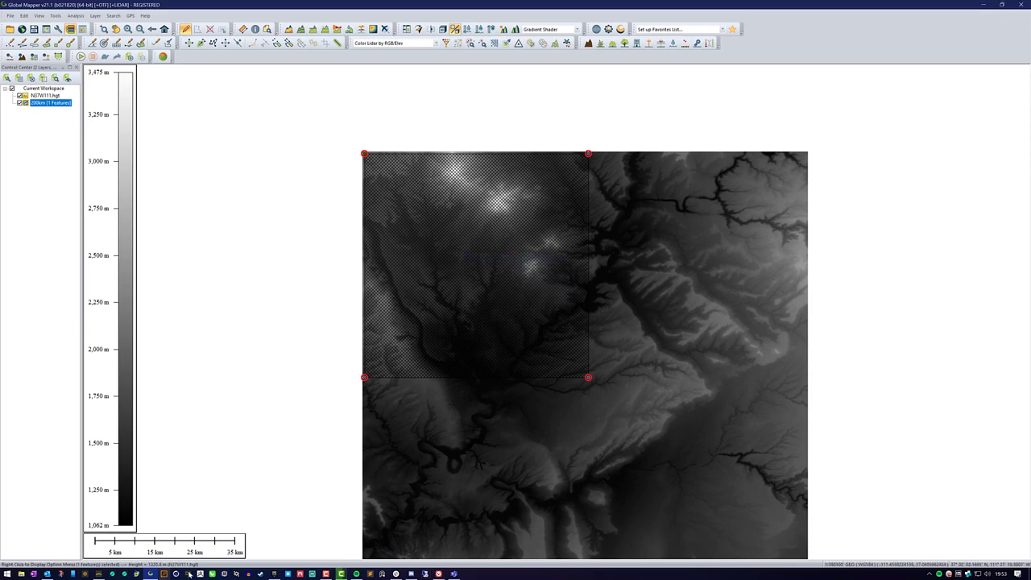
Step: Reload the re-exported test2.tif into the File node to show the mountainous terrain
left_click(98, 574)
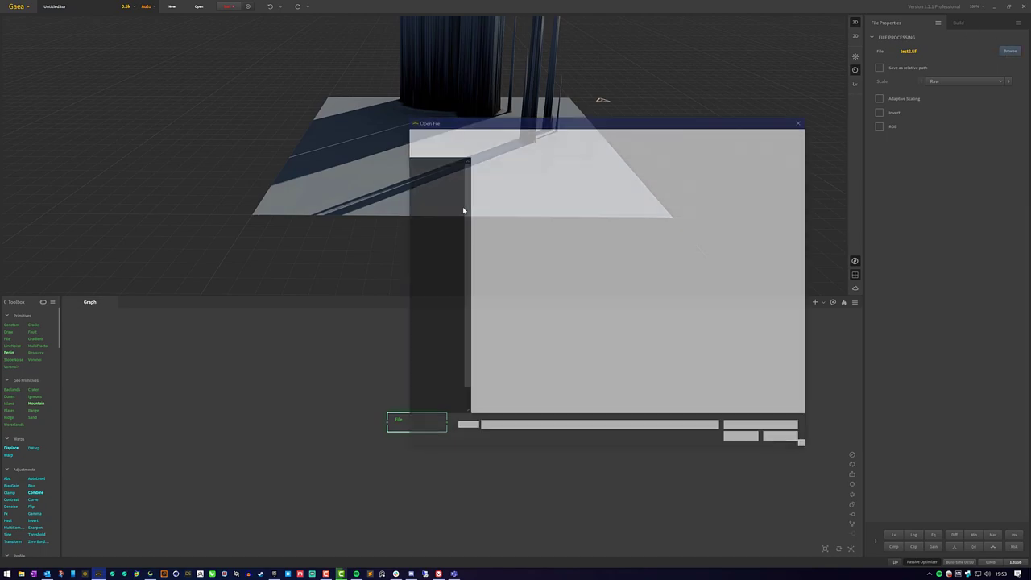
left_click(733, 305)
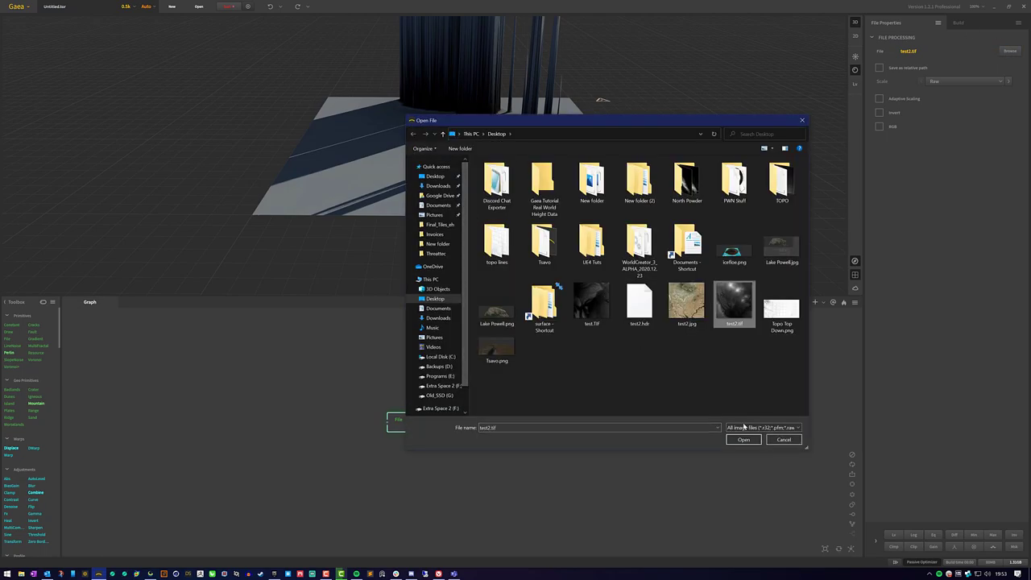
left_click(743, 440)
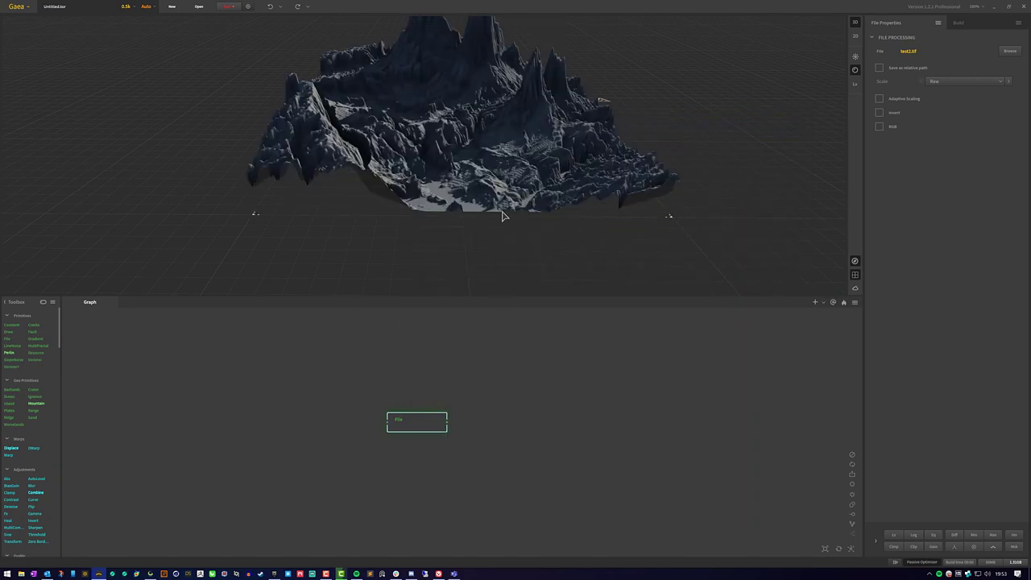
left_click_drag(521, 167, 455, 144)
mouse_move(412, 176)
left_mouse_down()
mouse_move(436, 159)
mouse_move(414, 168)
mouse_move(427, 165)
mouse_move(432, 187)
mouse_move(417, 175)
left_mouse_up()
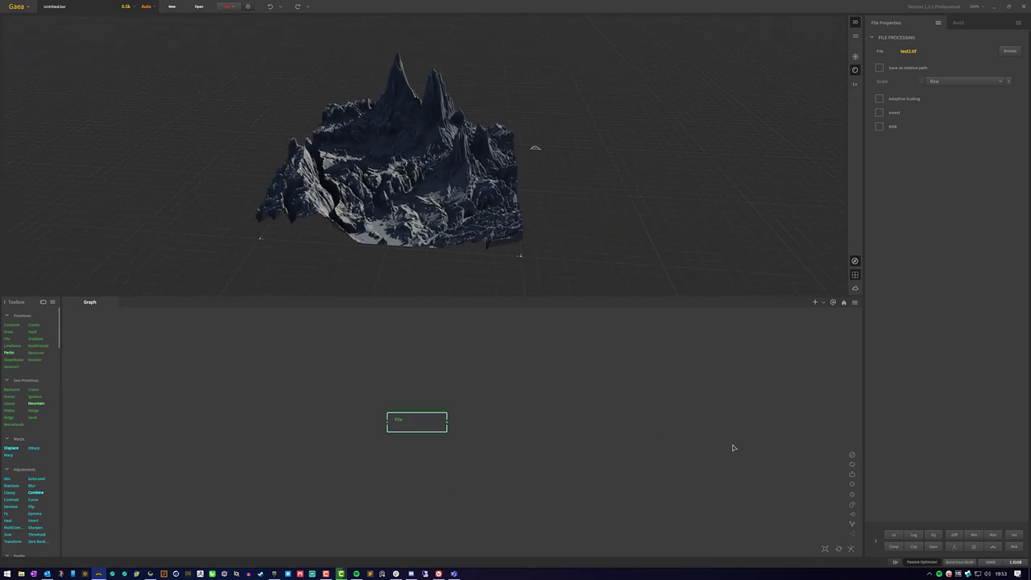
Step: Set Terrain Definition Scale to 50,000 and Height to 3,475, checking both against Global Mapper
left_click(959, 22)
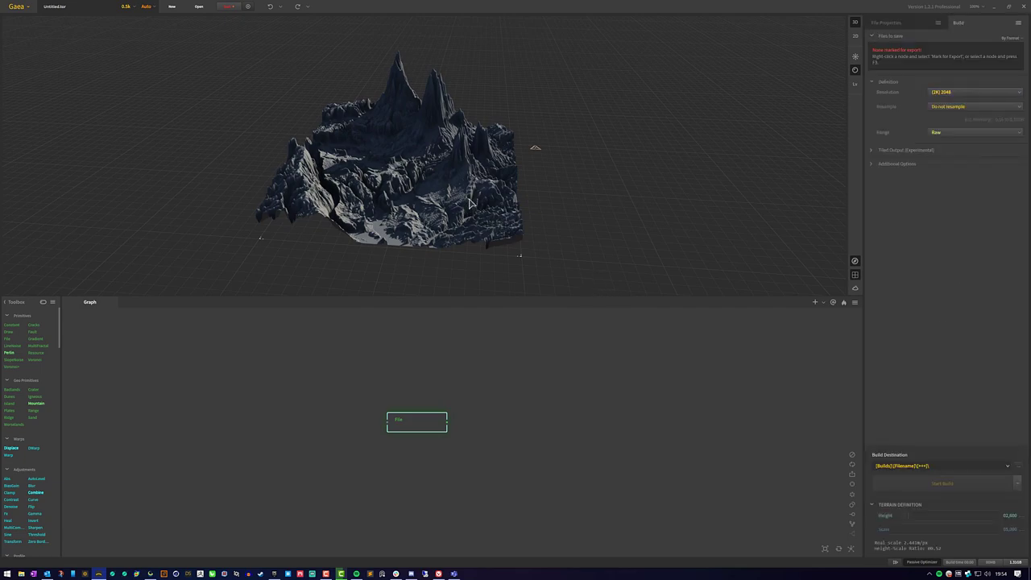
mouse_move(471, 204)
left_mouse_down()
mouse_move(451, 208)
mouse_move(465, 213)
left_mouse_up()
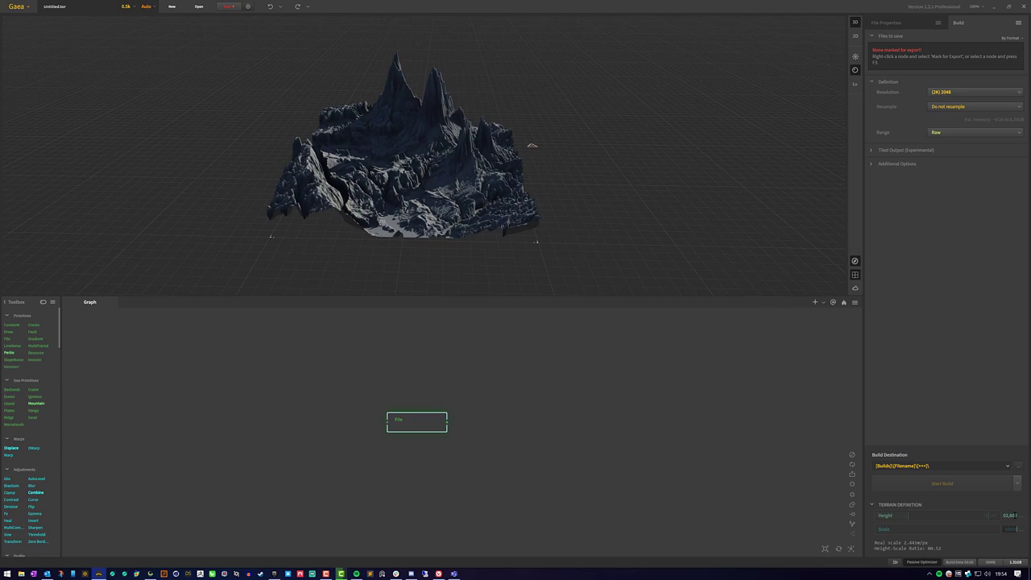
key("Return")
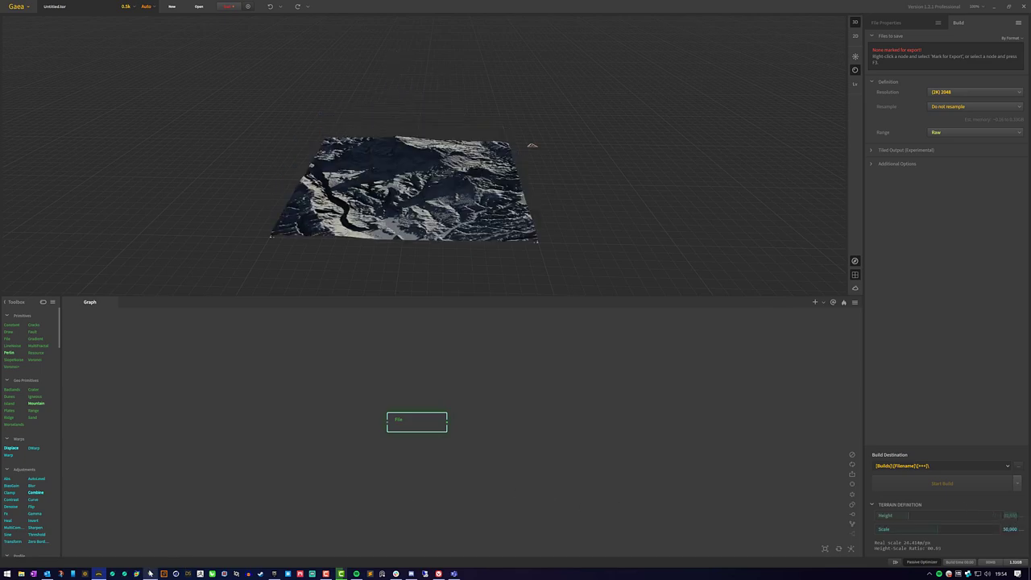
left_click(150, 573)
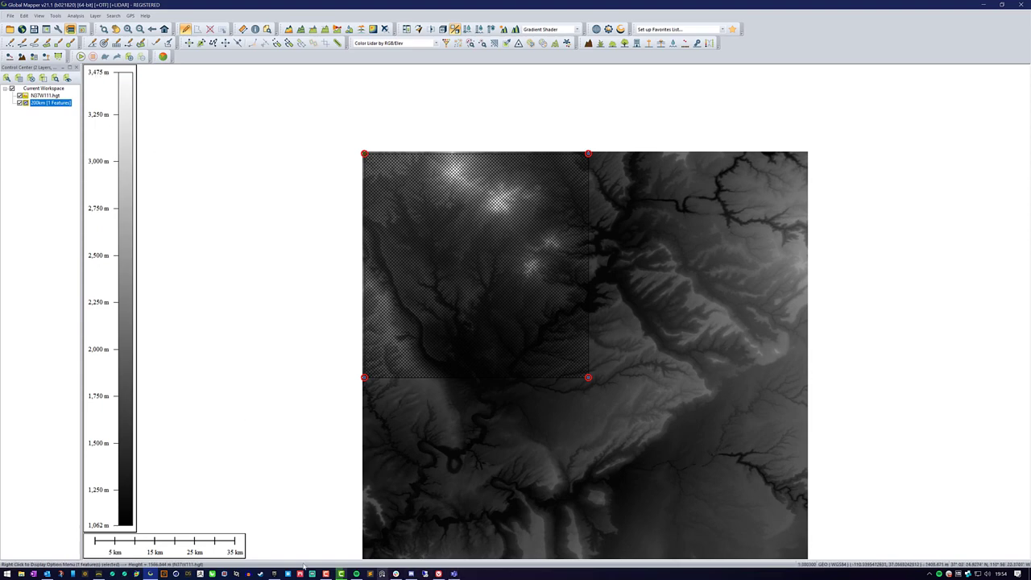
left_click(99, 574)
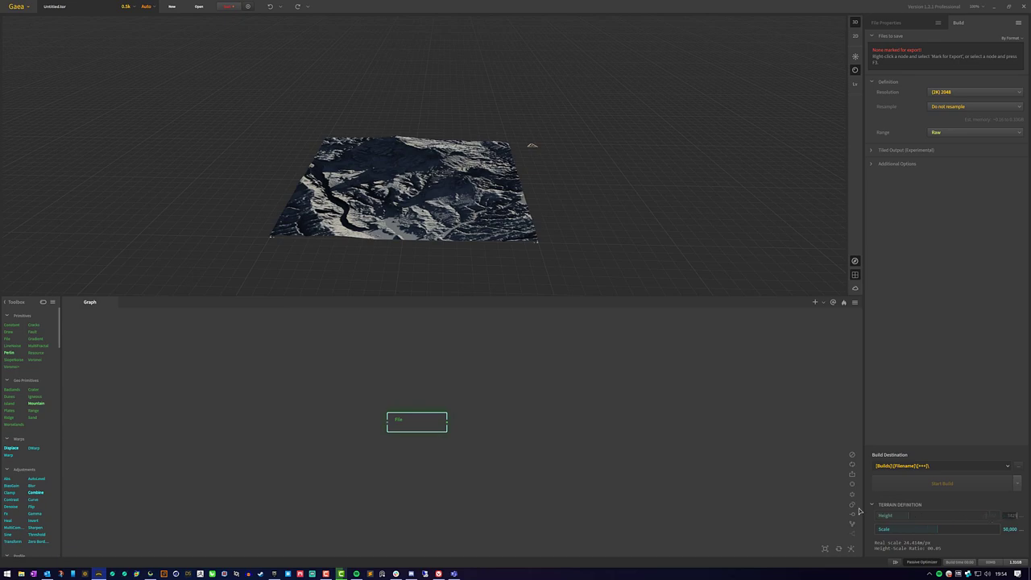
left_click(151, 574)
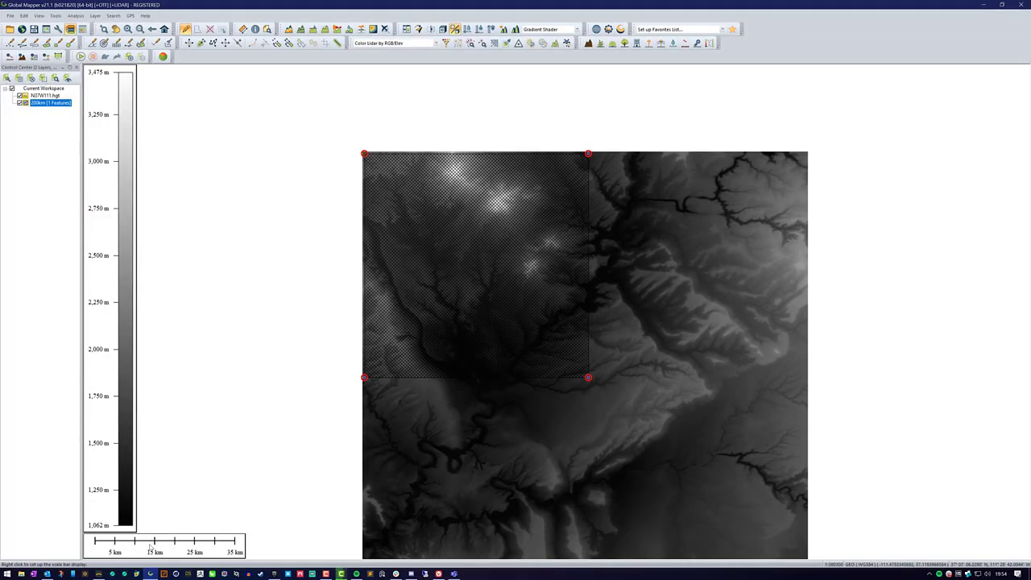
left_click(99, 573)
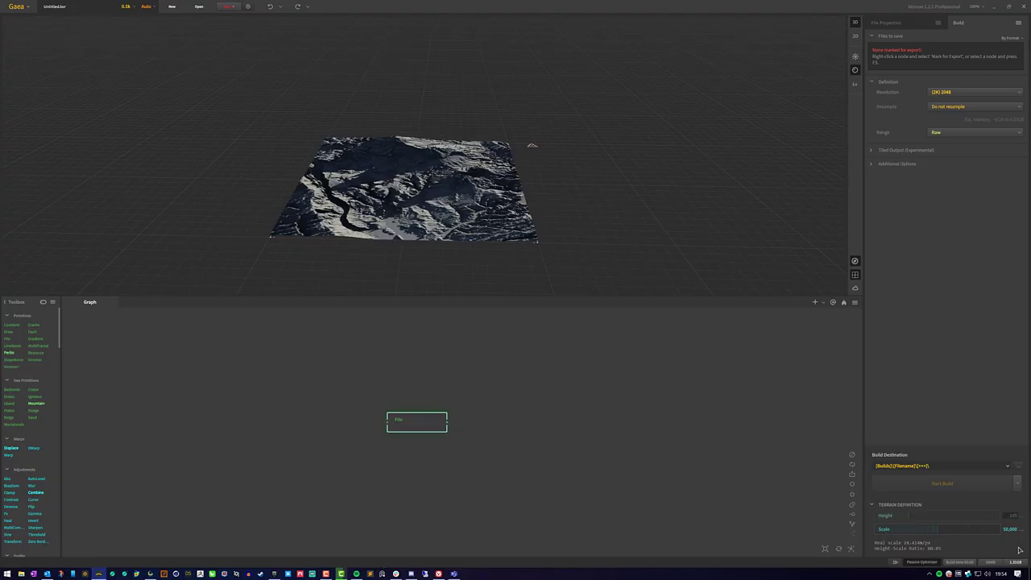
key("Return")
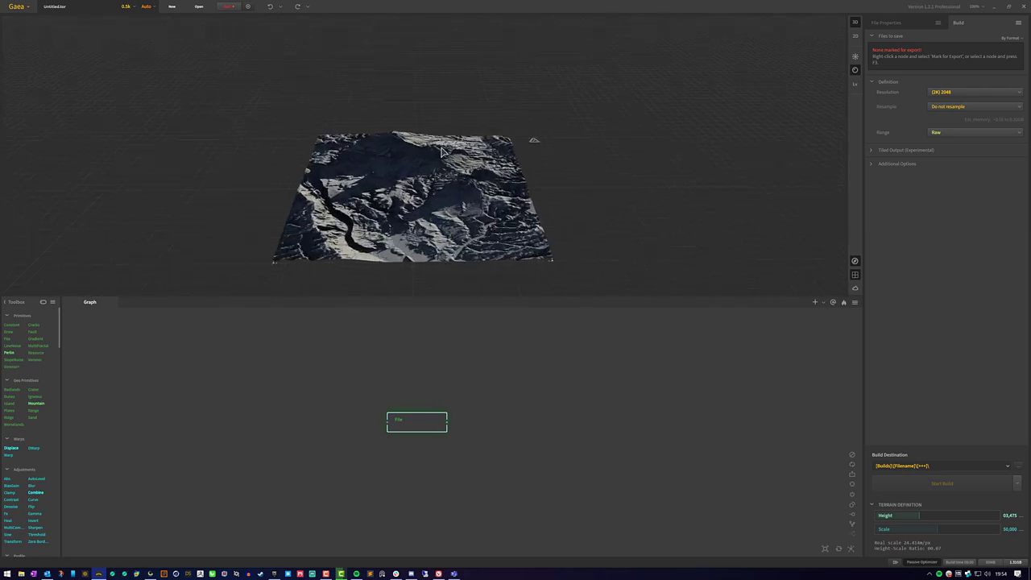
scroll(452, 174, "up", 5)
left_click_drag(462, 174, 504, 161)
left_click_drag(624, 182, 585, 265)
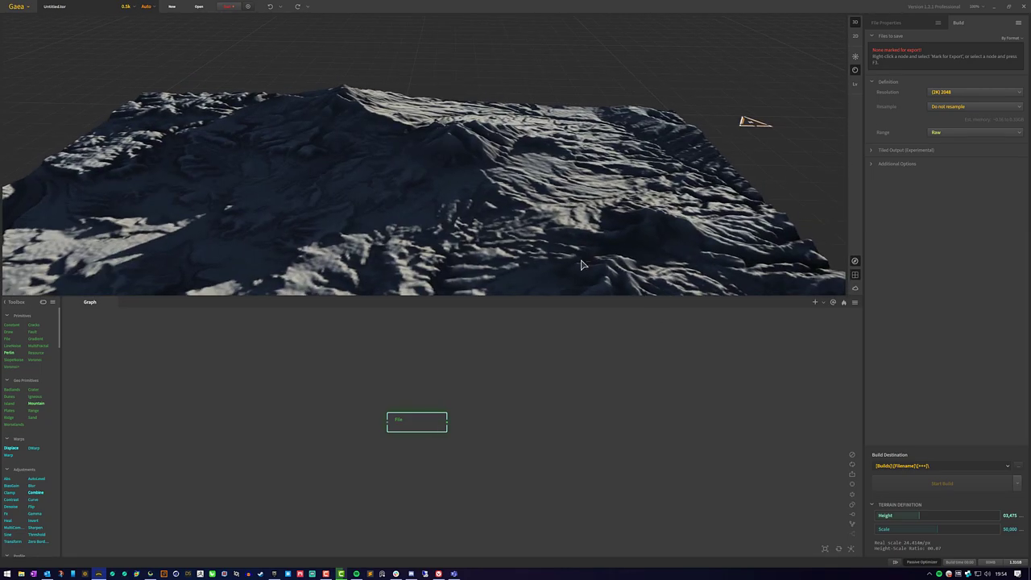
left_click_drag(483, 181, 481, 200)
key("Home")
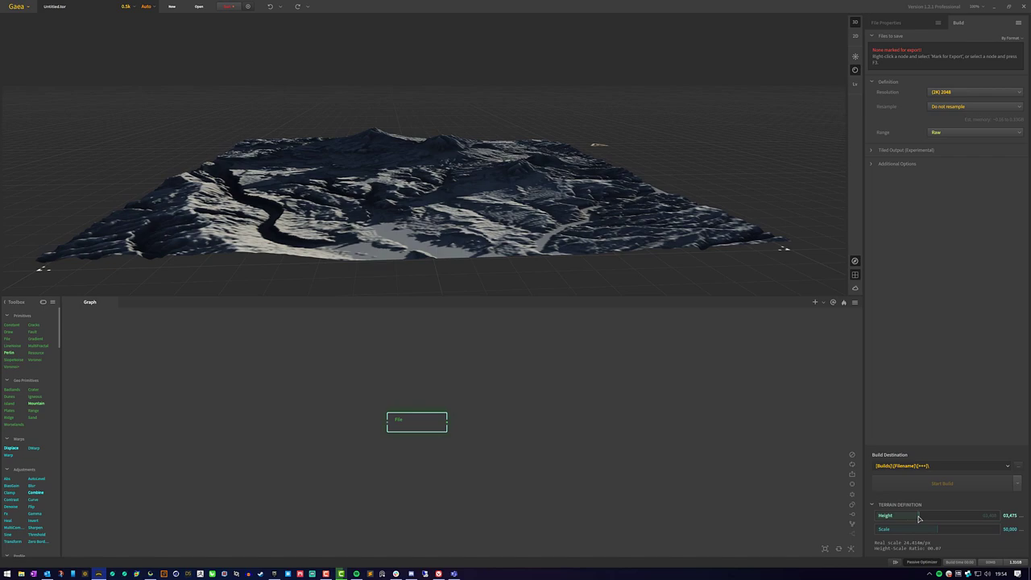
mouse_move(920, 516)
left_mouse_down()
mouse_move(940, 515)
mouse_move(925, 517)
left_mouse_up()
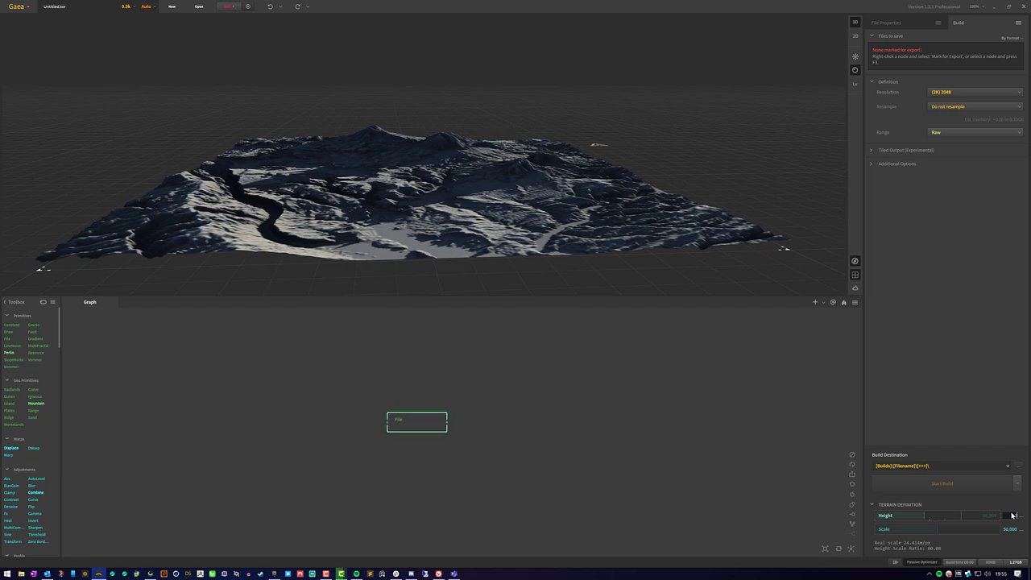
key("Return")
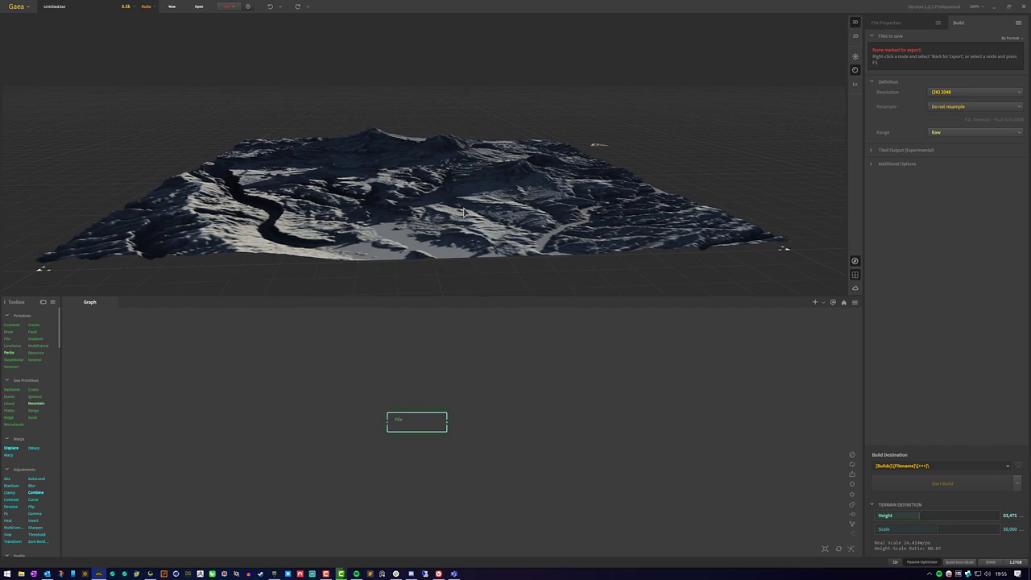
Step: Raise the preview resolution to 1k and zoom in to inspect the finer terrain detail
left_click(130, 10)
left_click(134, 36)
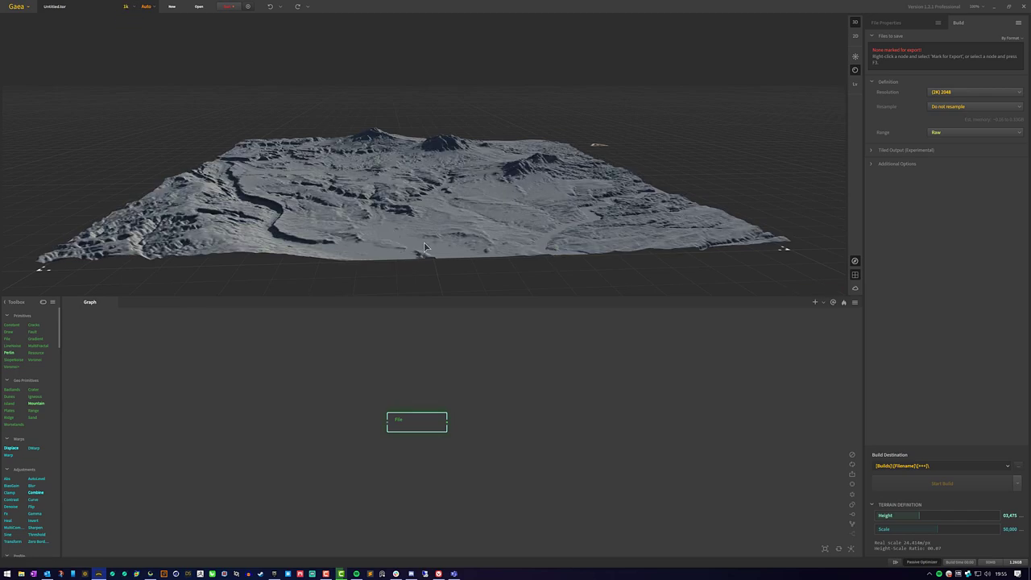
mouse_move(464, 247)
left_mouse_down()
mouse_move(493, 208)
mouse_move(444, 244)
mouse_move(457, 247)
left_mouse_up()
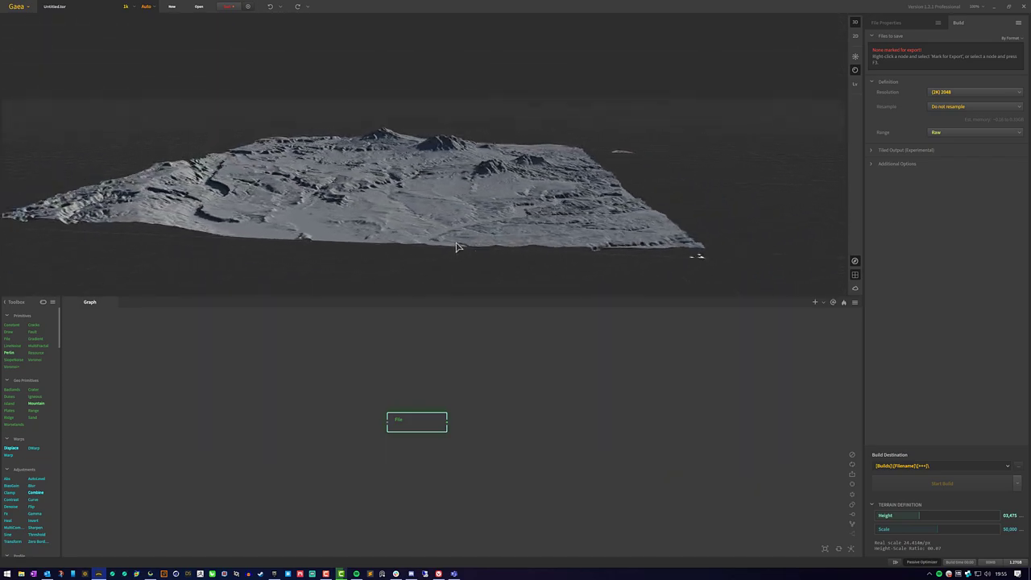
scroll(457, 247, "up", 3)
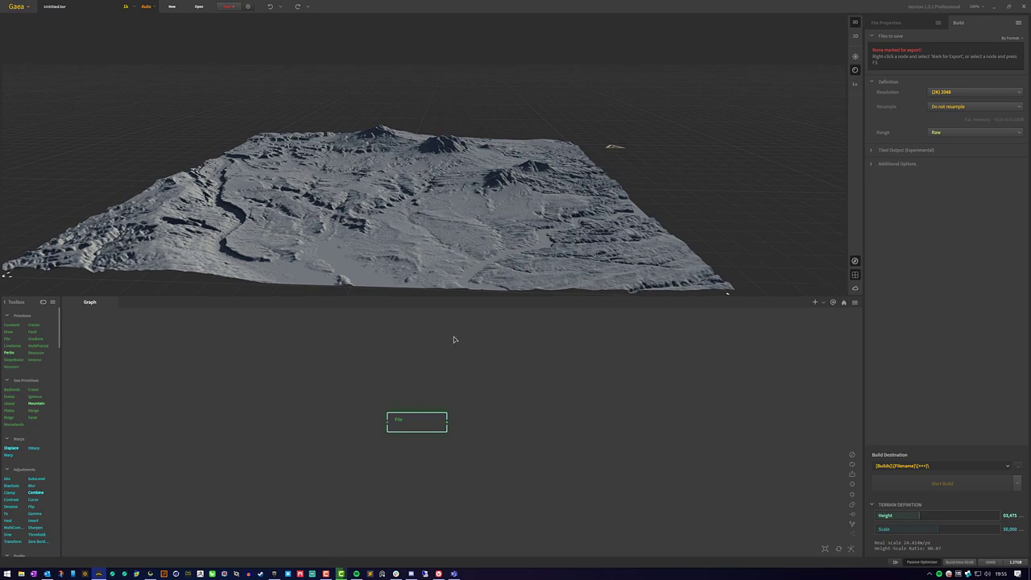
scroll(474, 255, "up", 3)
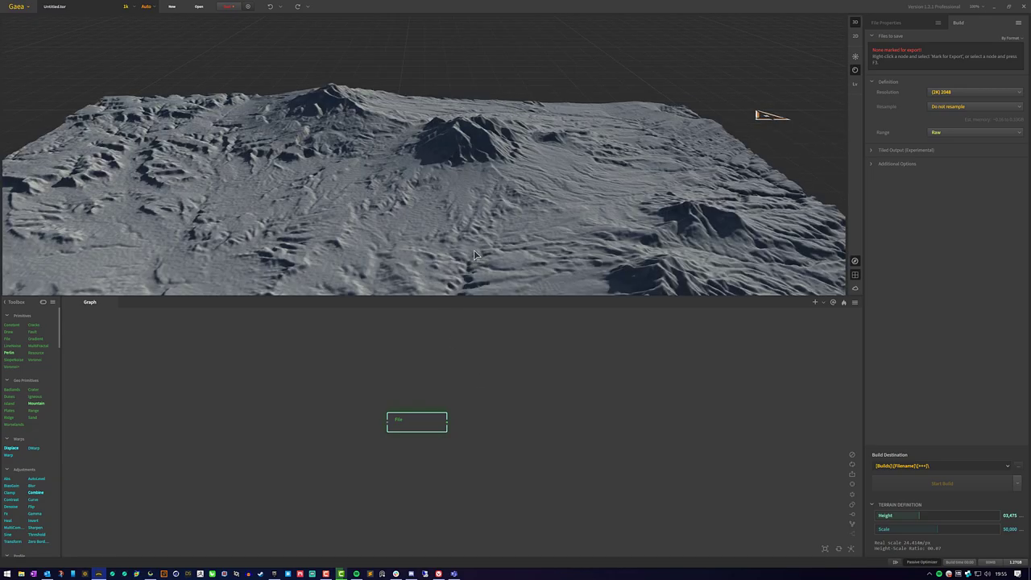
scroll(474, 254, "up", 5)
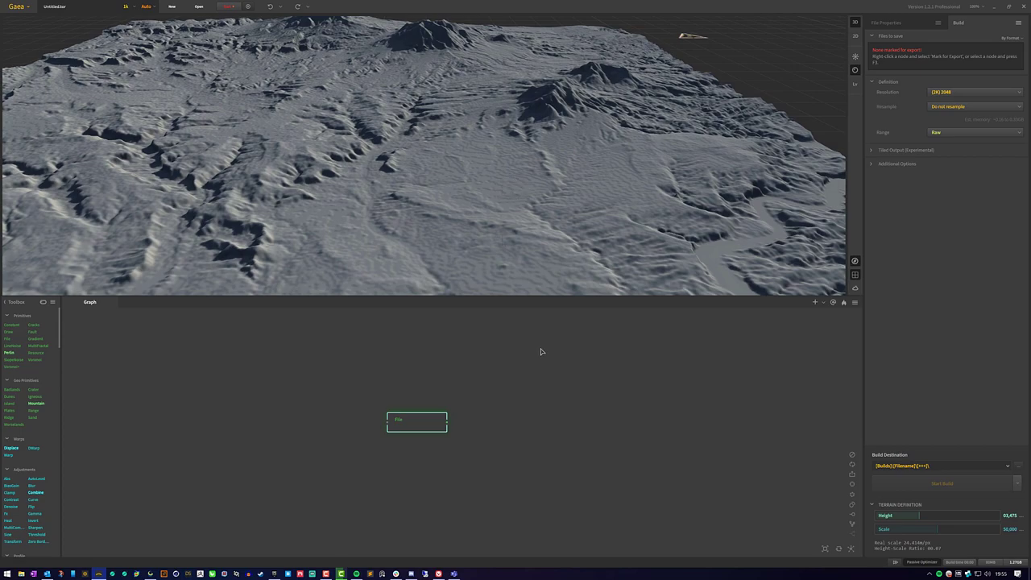
Step: Add a Heal node after the File node and set its Level to 10
left_click(471, 433)
right_click(505, 434)
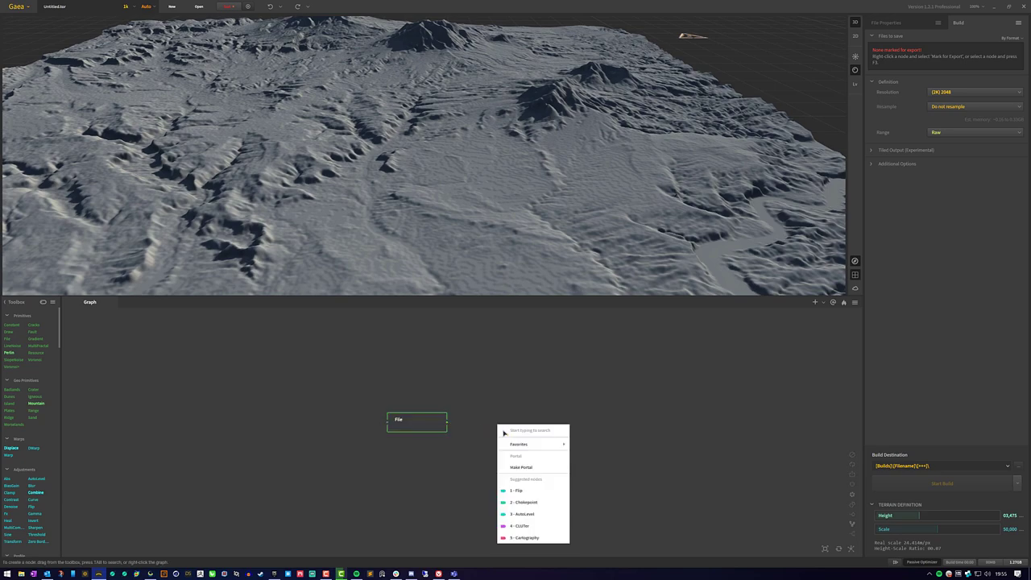
type("heal")
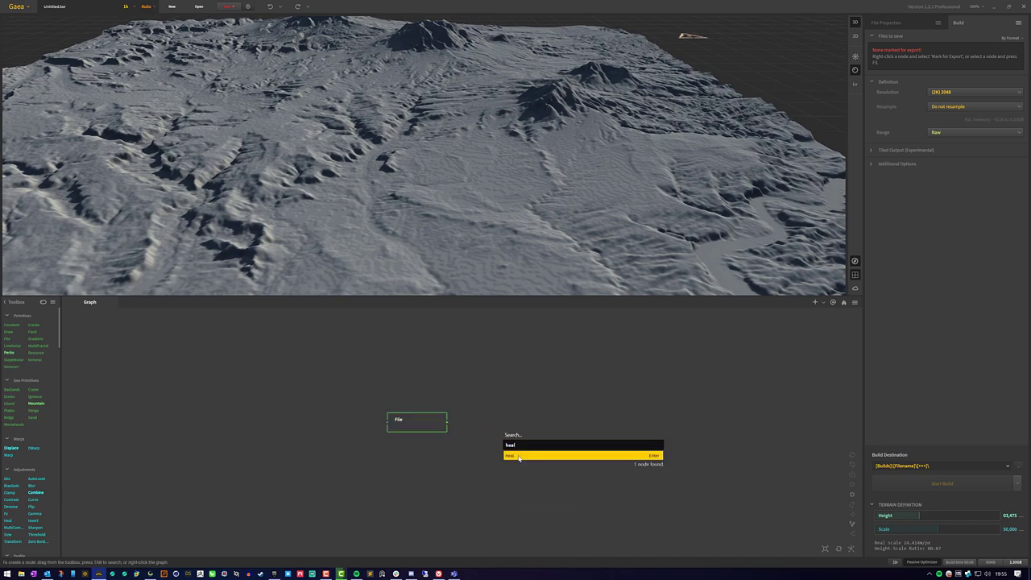
left_click(509, 456)
left_click_drag(529, 445, 491, 428)
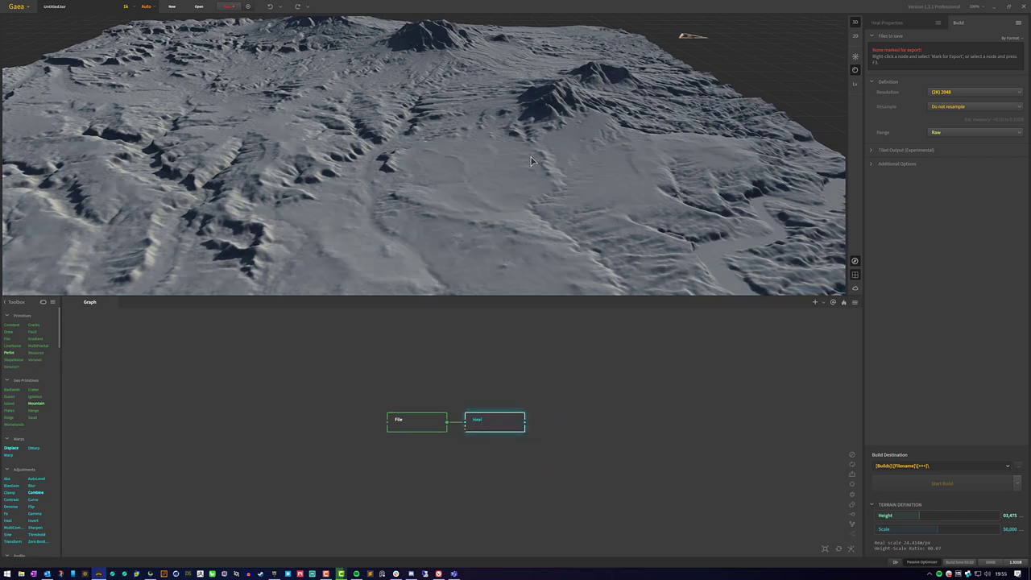
left_click(902, 26)
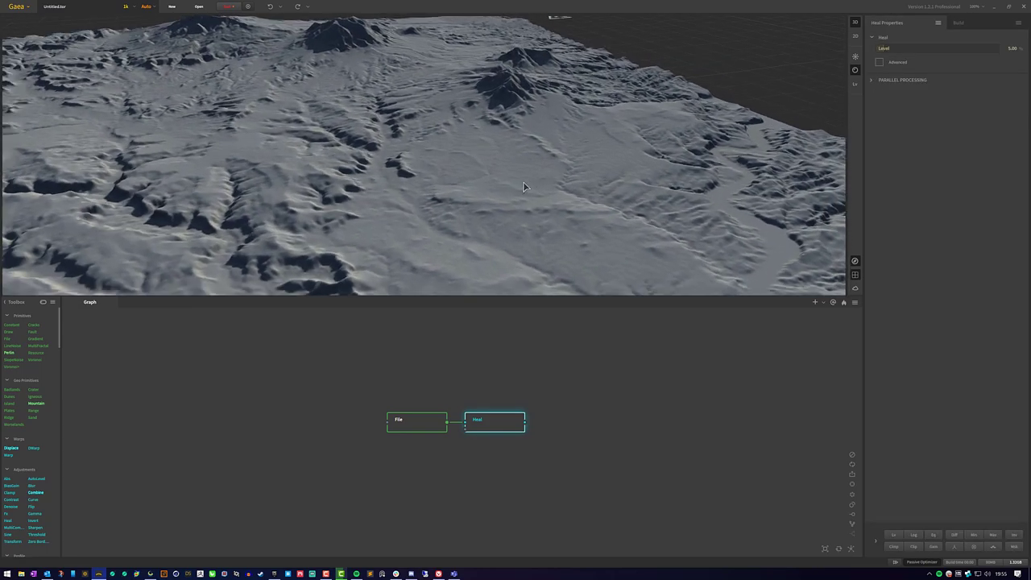
left_click(1014, 48)
type("10")
key("Return")
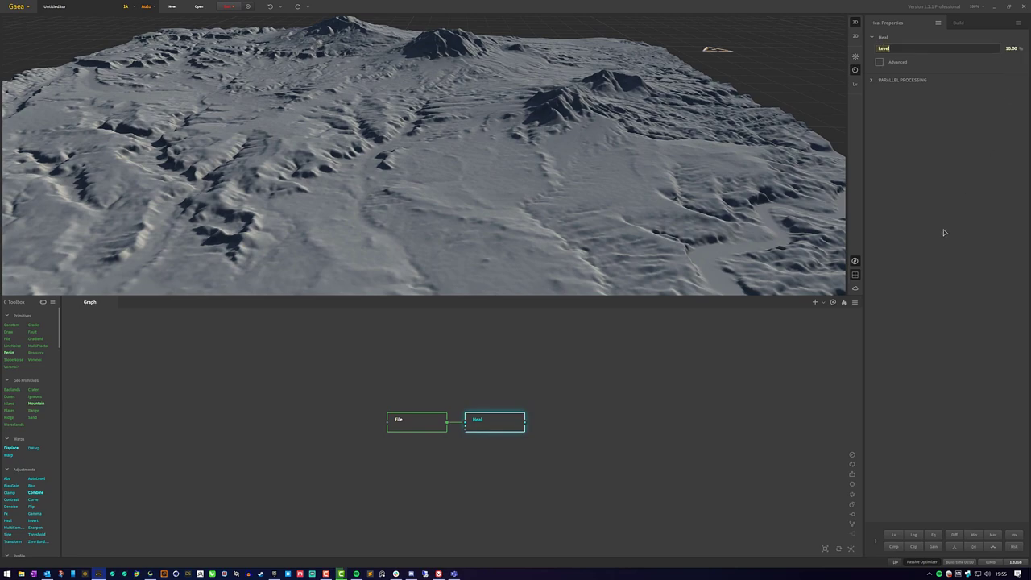
Step: Orbit and zoom around the healed terrain to inspect it from several angles
left_click_drag(523, 192, 437, 251)
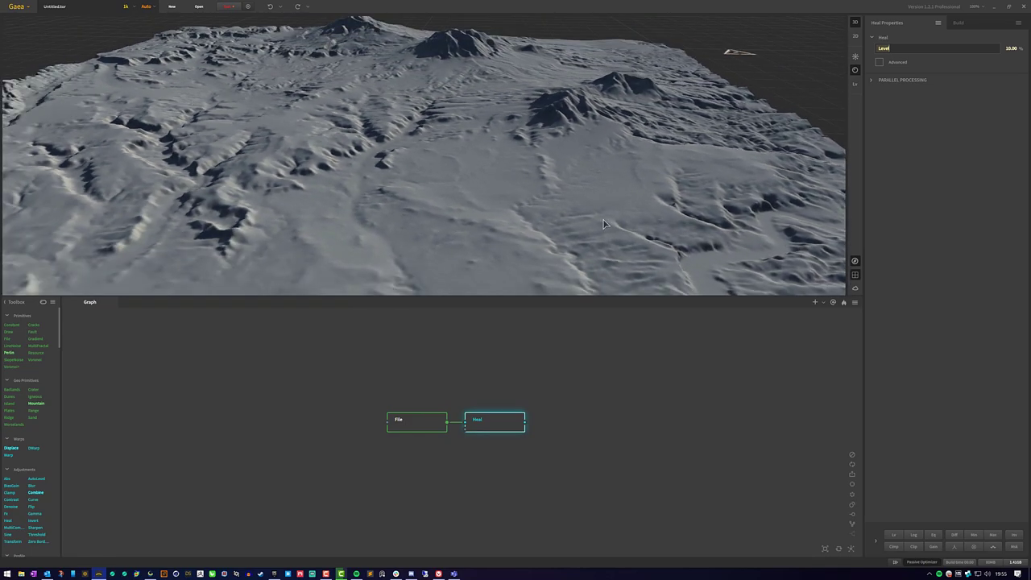
left_click_drag(433, 209, 451, 172)
scroll(447, 176, "down", 5)
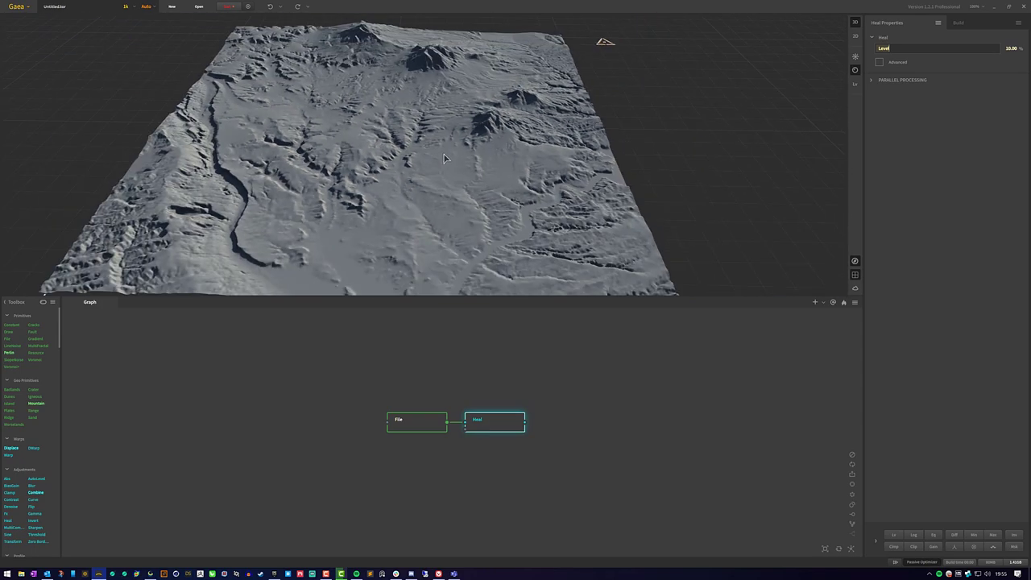
scroll(443, 176, "up", 6)
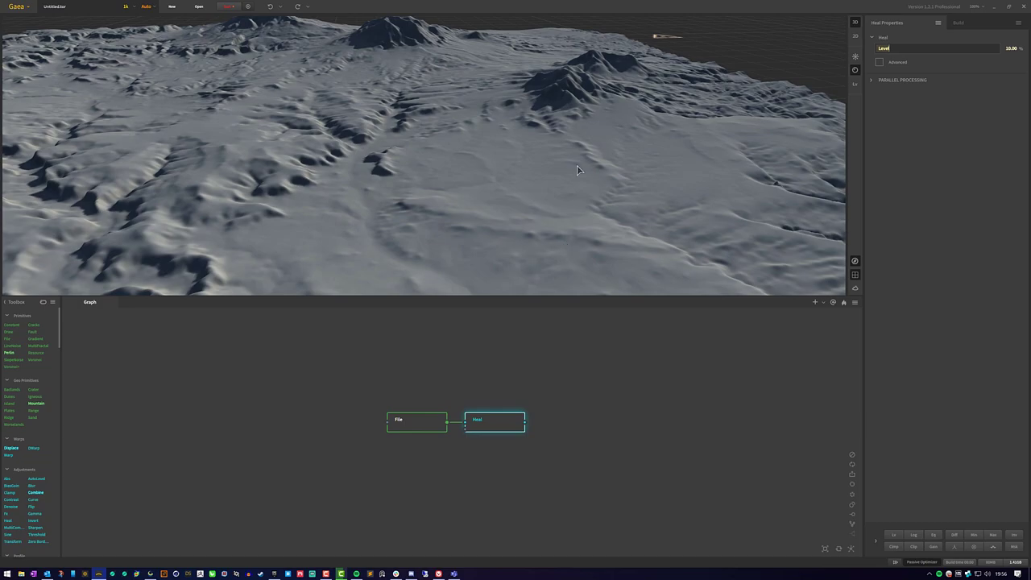
left_click_drag(577, 165, 441, 174)
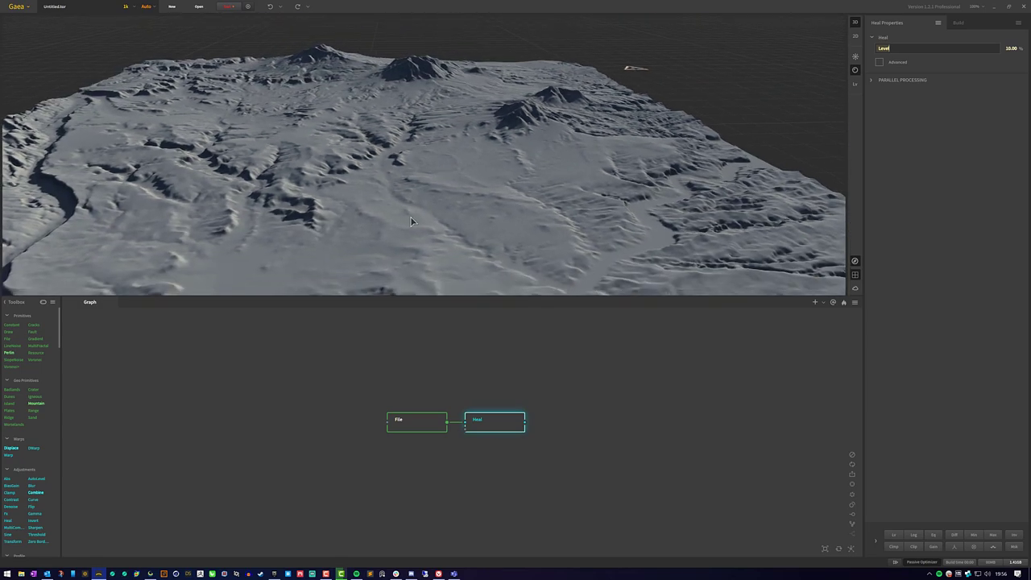
left_click_drag(411, 222, 431, 163)
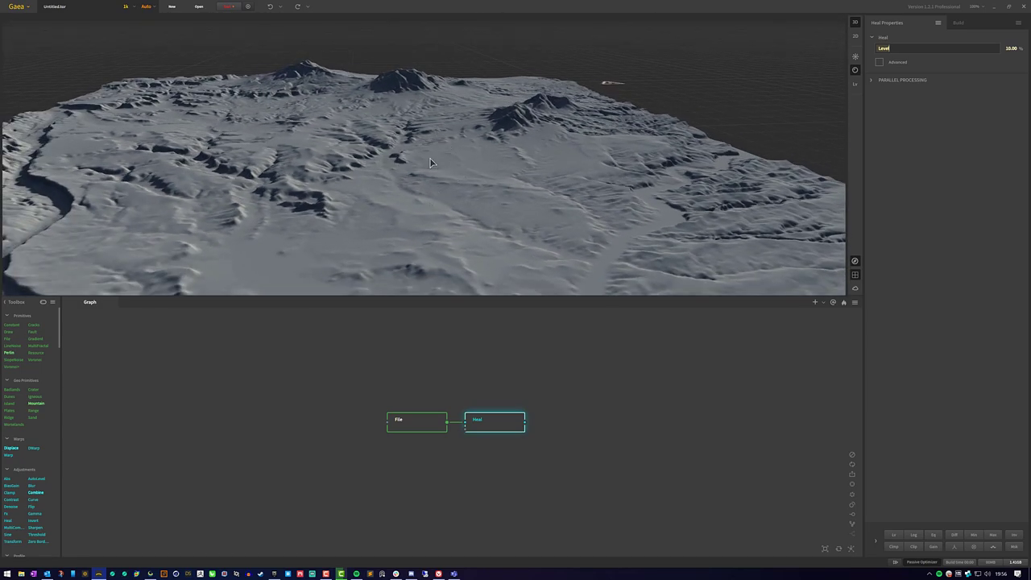
Step: Add an Erosion node after Heal with Duration 1.00 and Strength 25.00
mouse_move(526, 422)
left_mouse_down()
mouse_move(589, 428)
mouse_move(581, 421)
left_mouse_up()
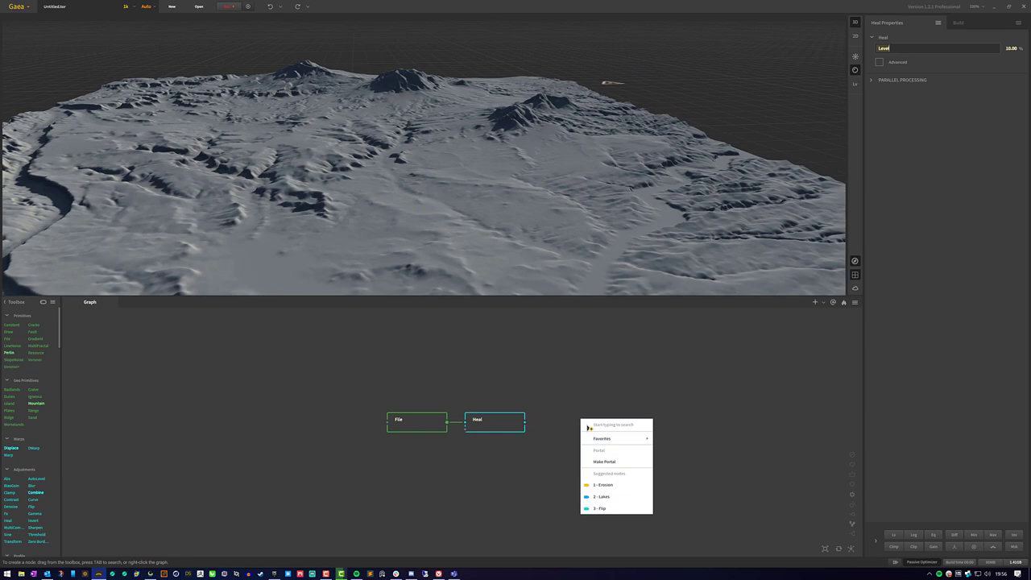
left_click(610, 486)
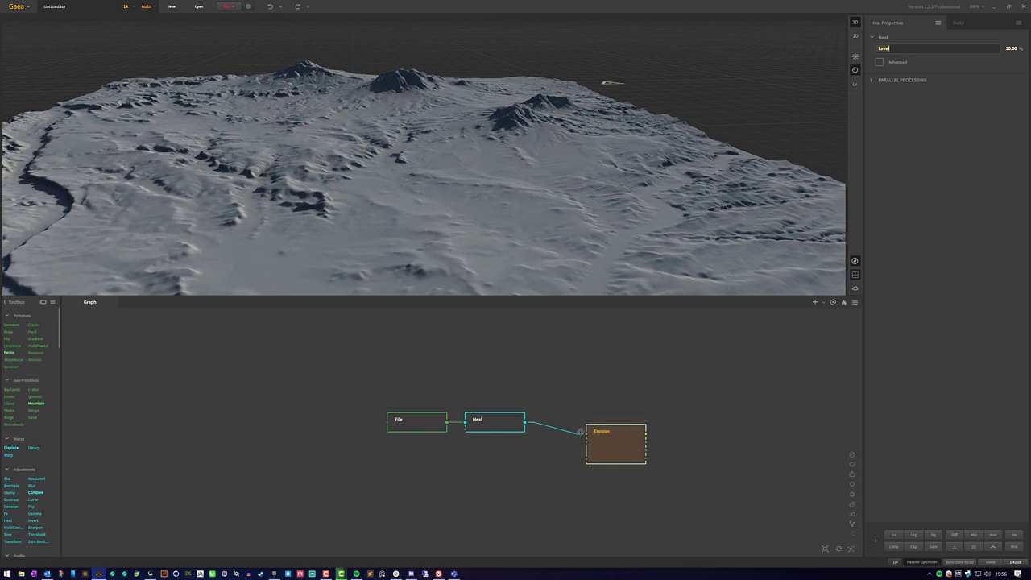
left_click_drag(573, 427, 563, 428)
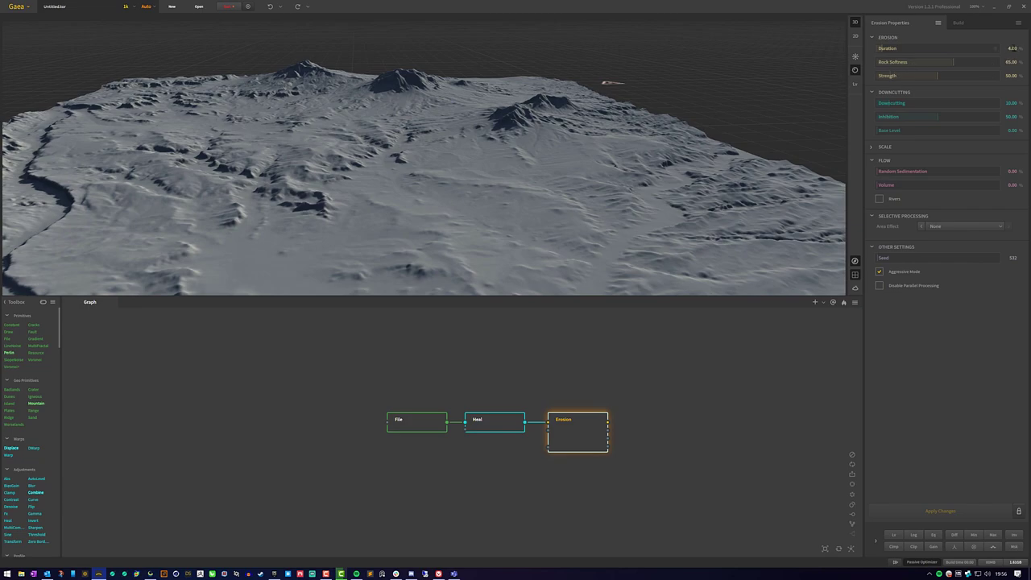
key("Return")
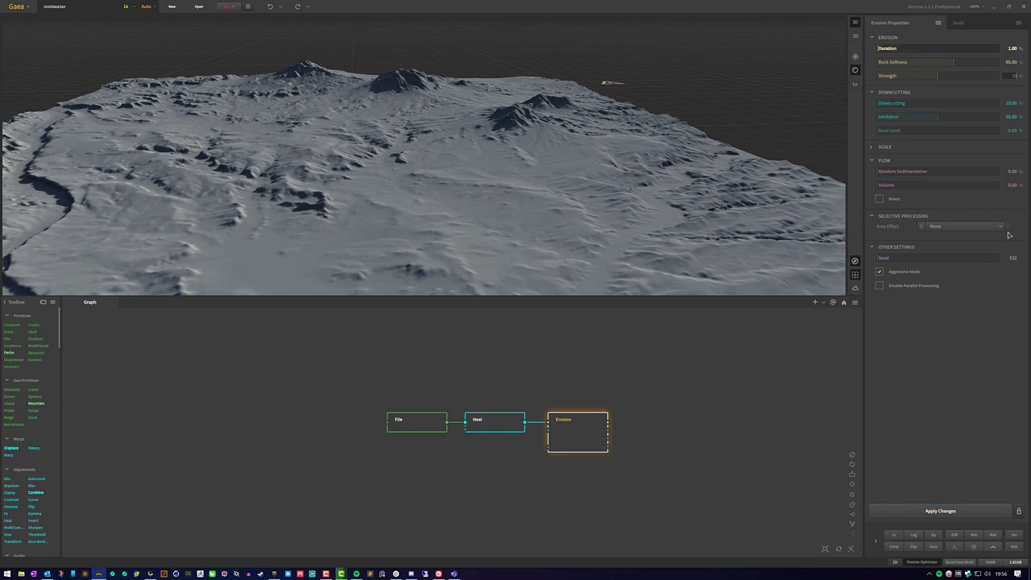
left_click(940, 511)
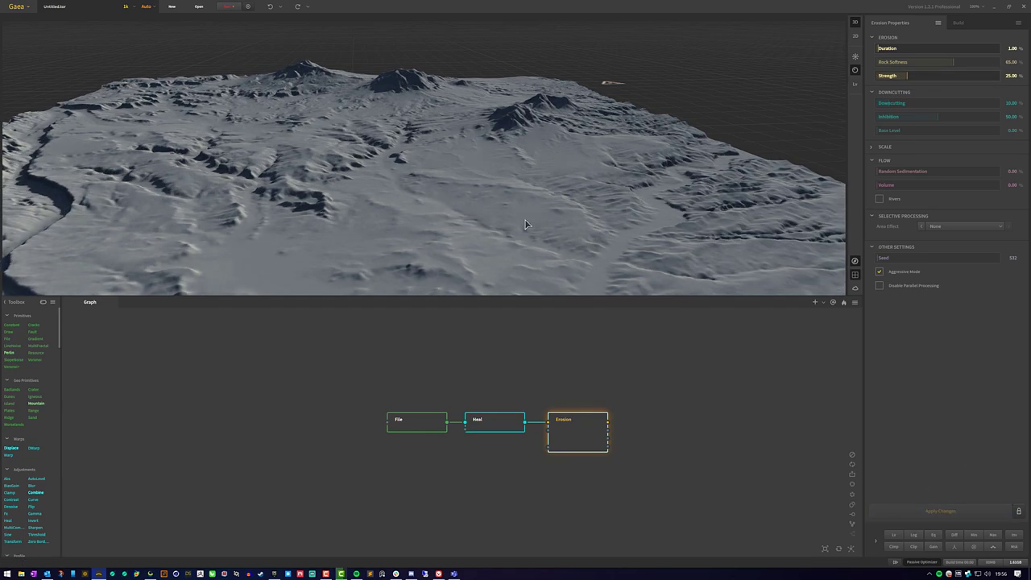
Step: Compare the Heal and Erosion results, then orbit and zoom over the eroded terrain
left_click(492, 429)
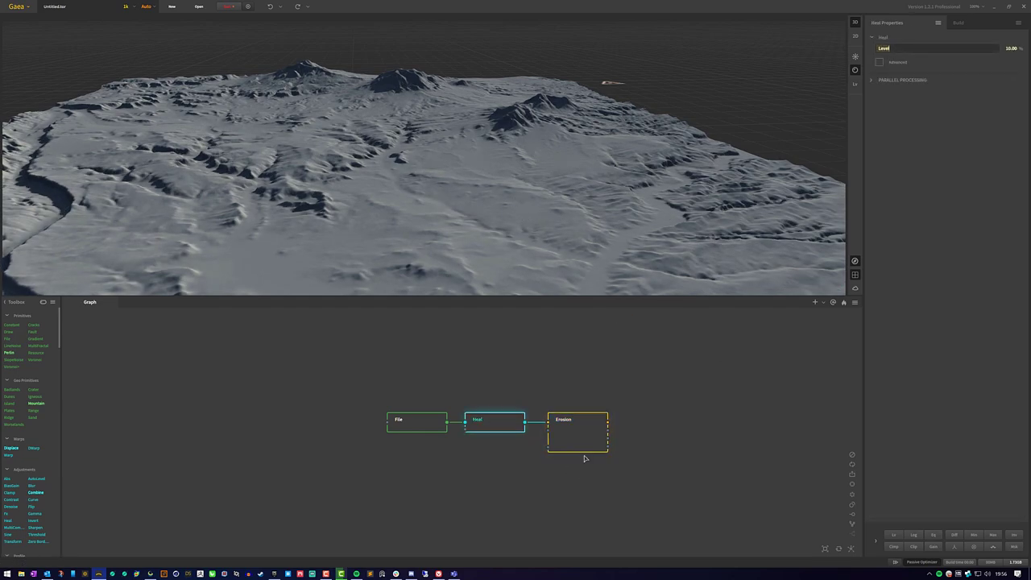
key("Right")
left_click_drag(414, 174, 419, 127)
left_click_drag(428, 113, 342, 222)
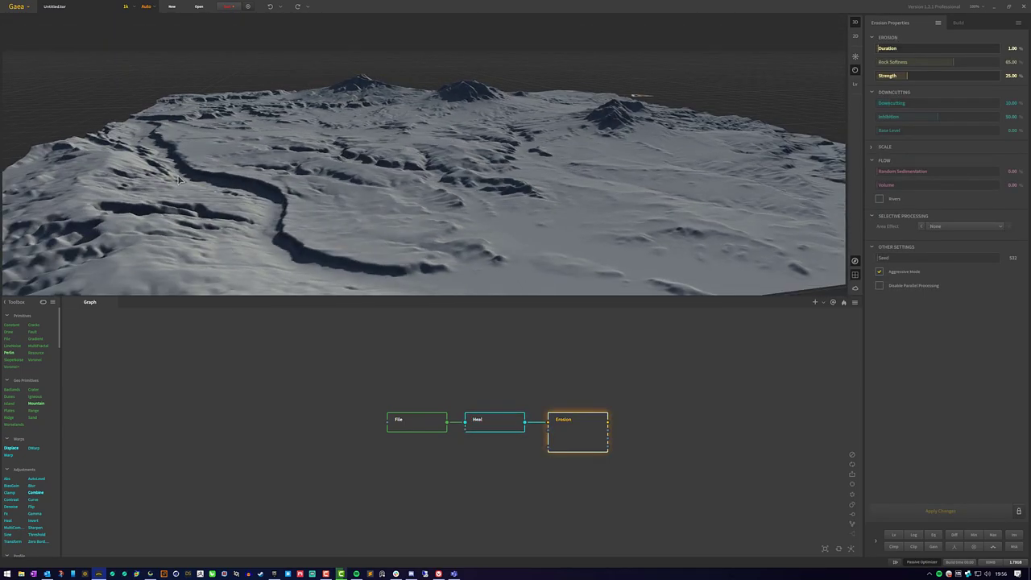
left_click_drag(496, 230, 640, 161)
scroll(463, 180, "down", 5)
scroll(452, 177, "up", 5)
scroll(471, 229, "up", 2)
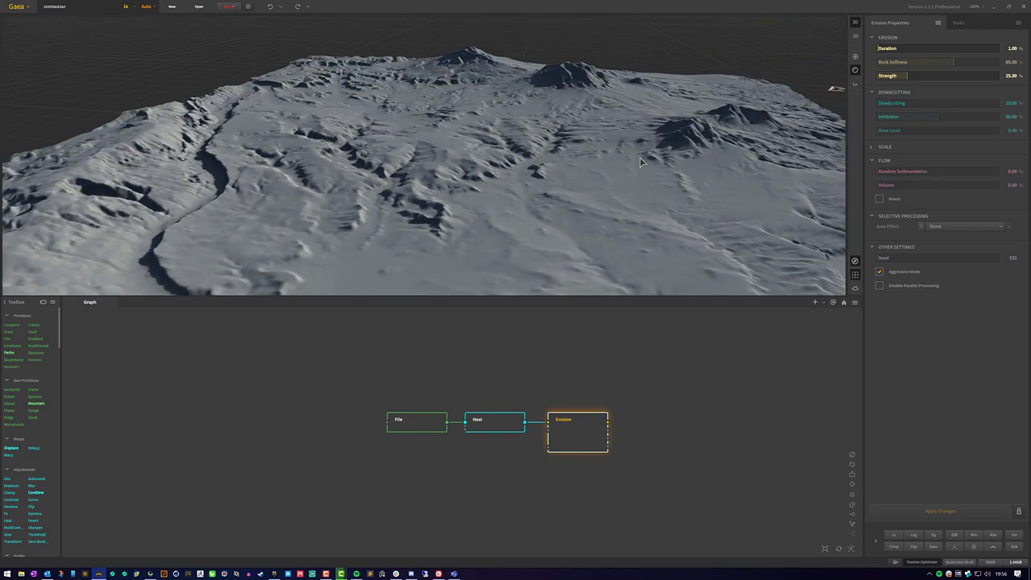
Step: Preview a Lakes node after Erosion, inspect the water-filled valleys, then delete it
left_click_drag(609, 441, 646, 415)
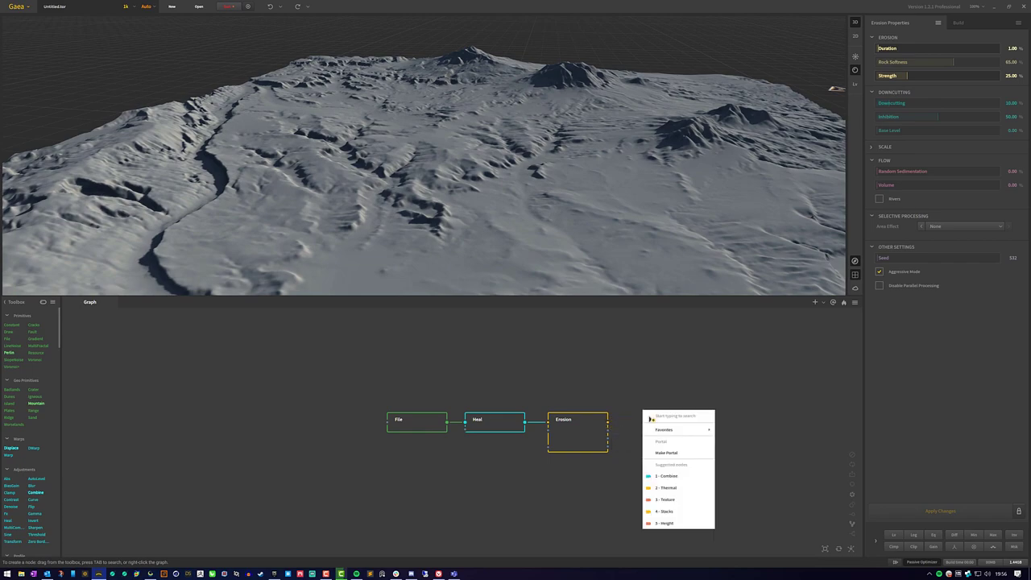
type("la")
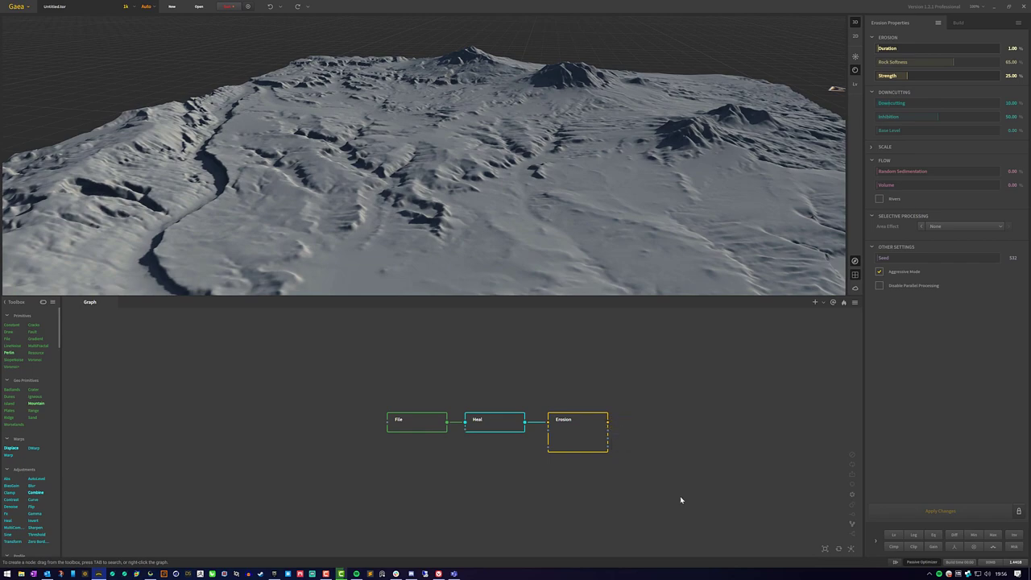
type("kes")
left_click(697, 516)
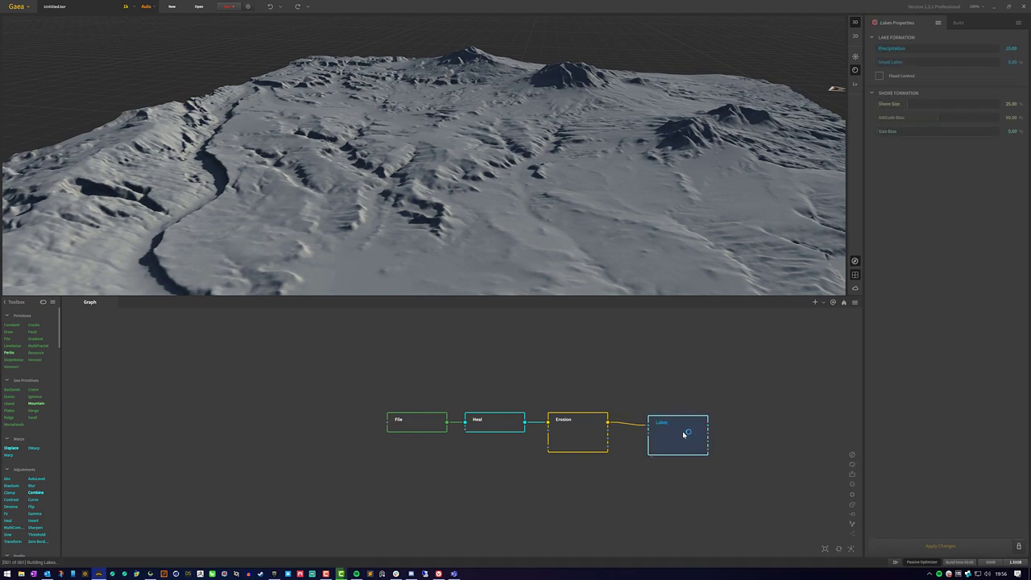
left_click_drag(682, 441, 673, 438)
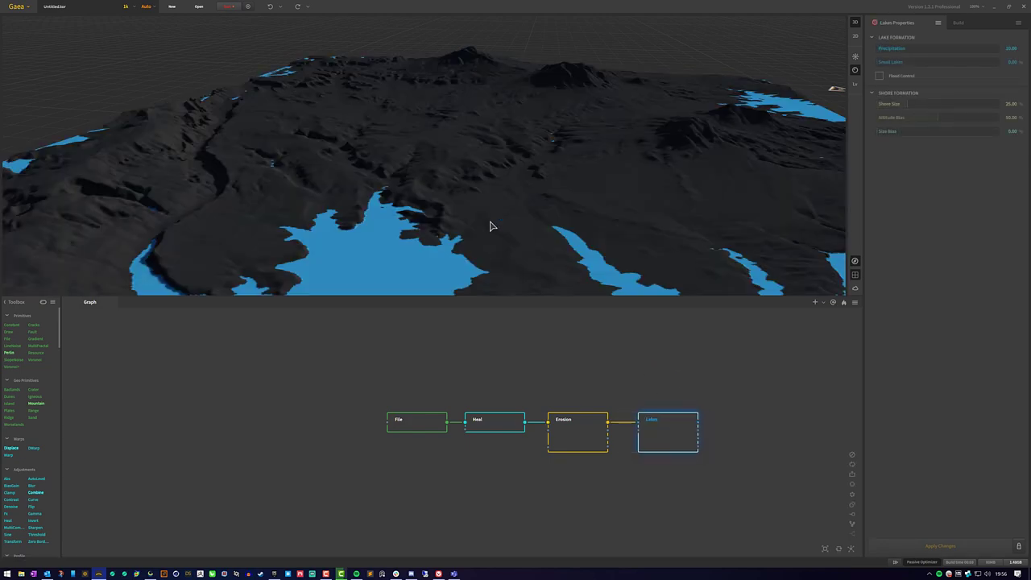
left_click_drag(420, 198, 666, 231)
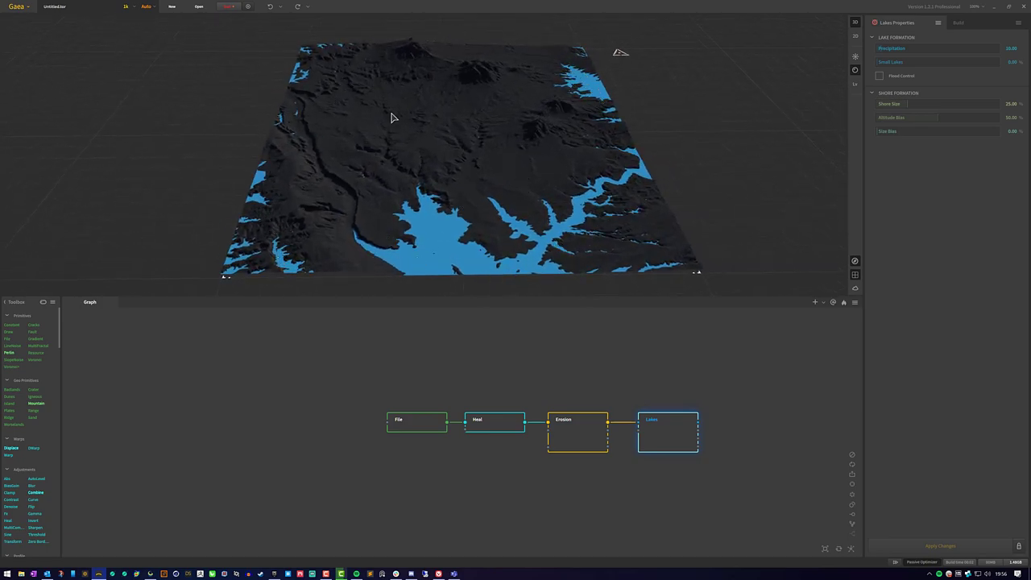
scroll(415, 246, "up", 3)
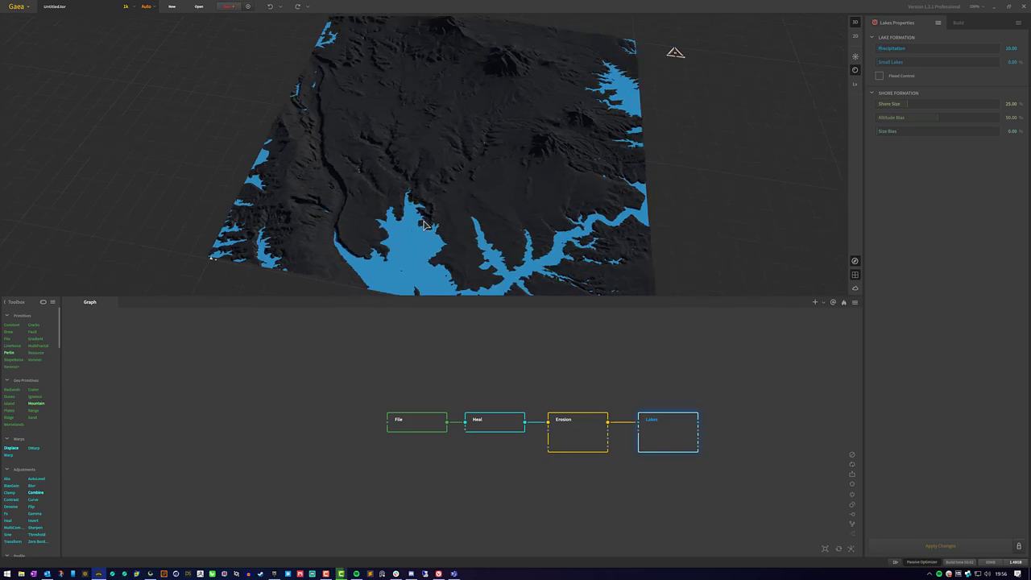
left_click_drag(422, 283, 464, 219)
left_click_drag(715, 496, 628, 372)
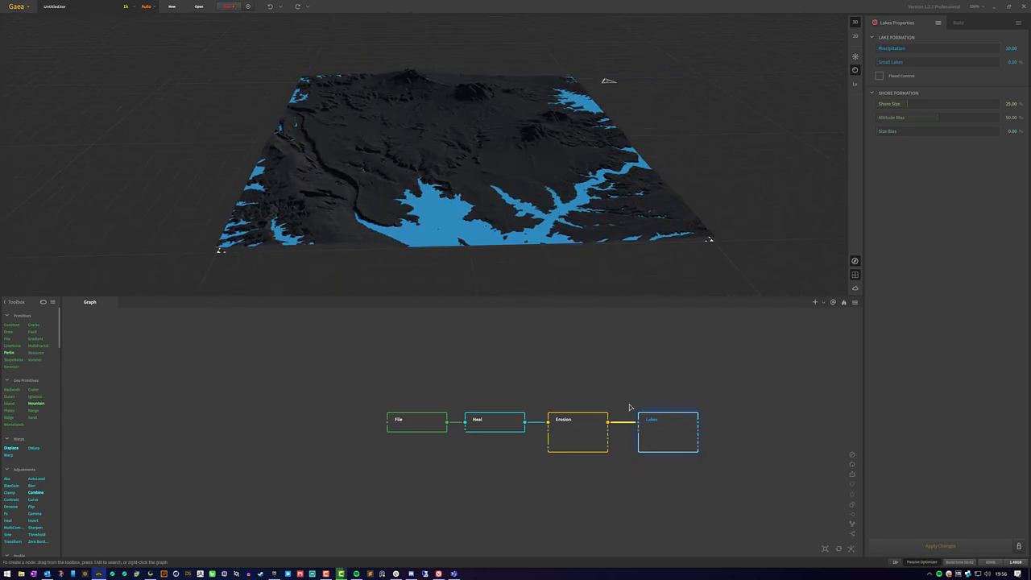
key("Delete")
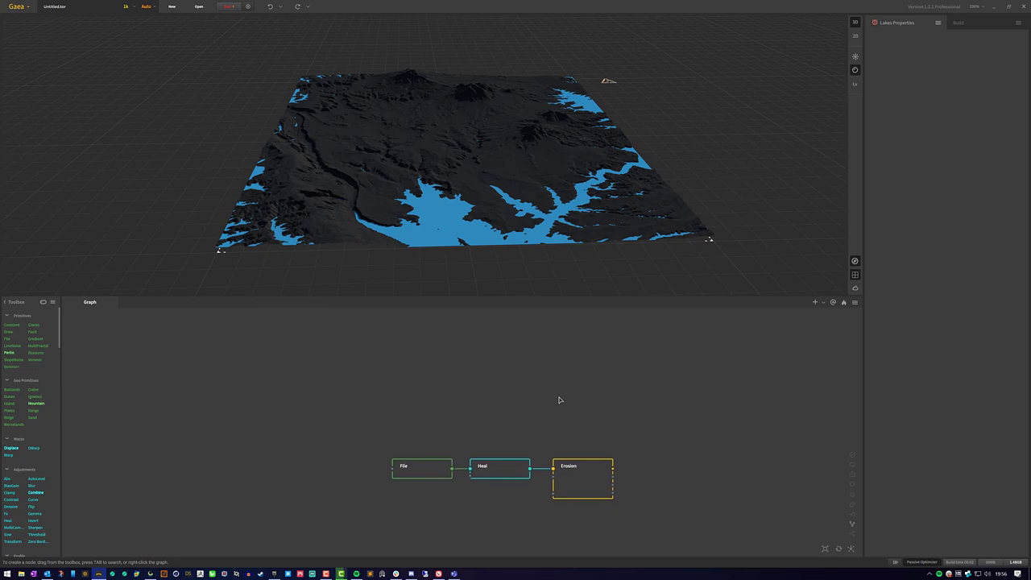
Step: Add a second File node with RGB enabled and load test2.jpg into it
right_click(557, 398)
mouse_move(565, 413)
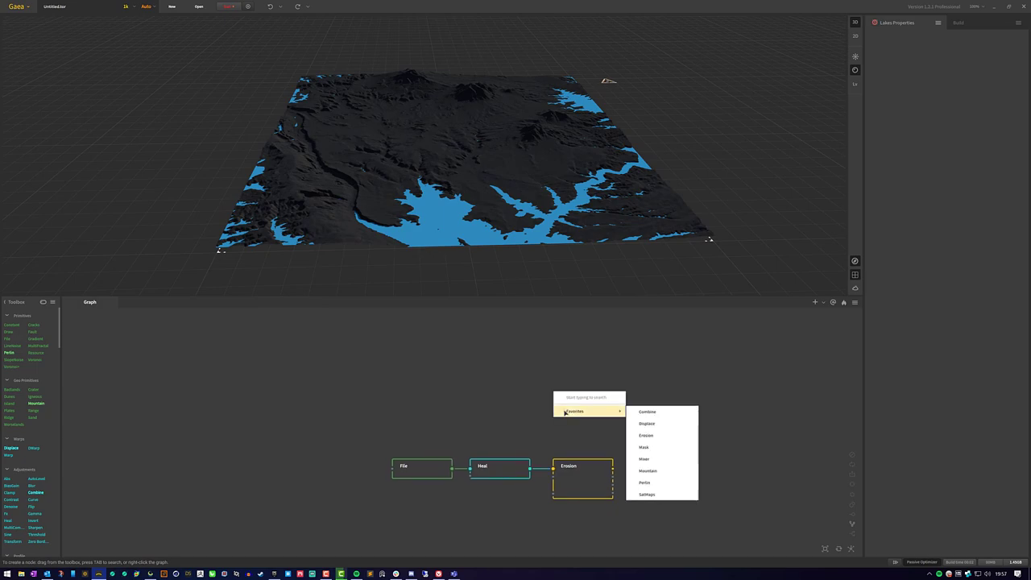
type("file")
key("Return")
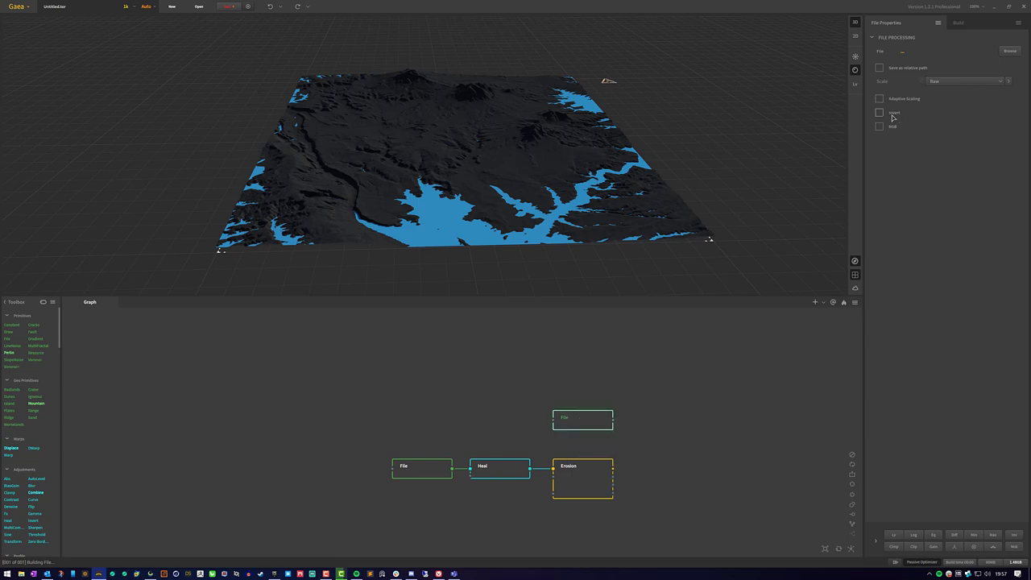
left_click(880, 127)
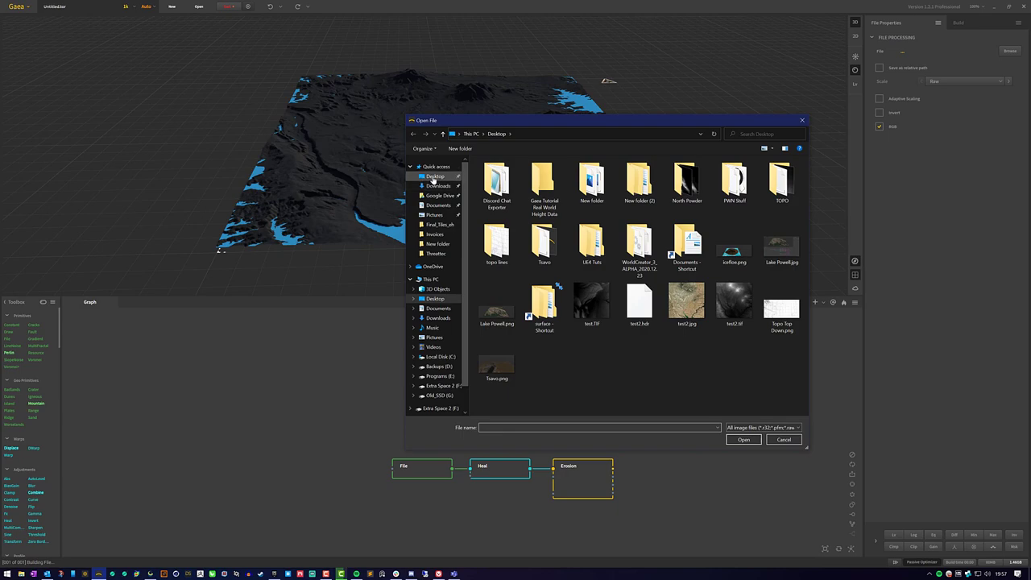
left_click(687, 303)
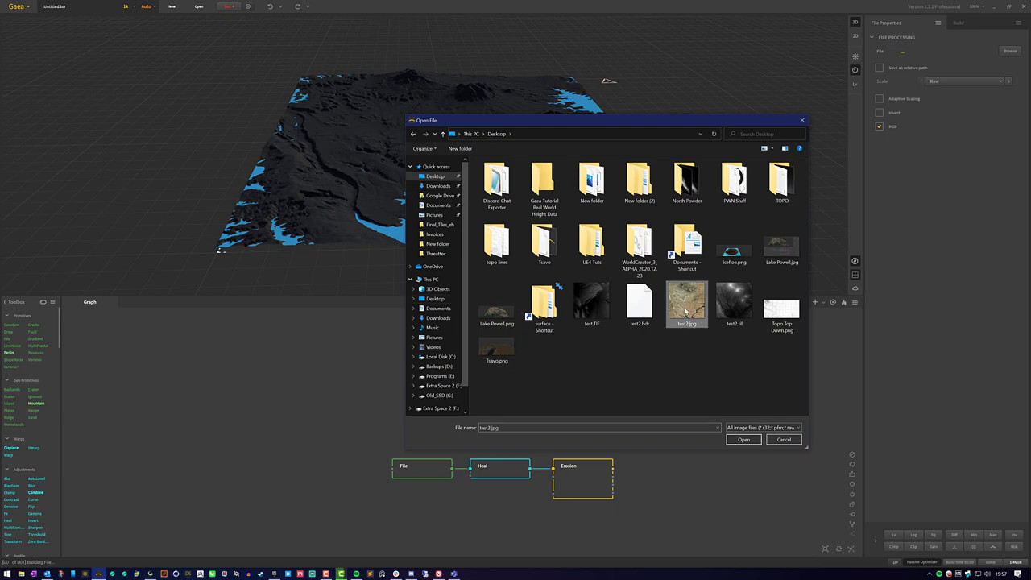
left_click(743, 439)
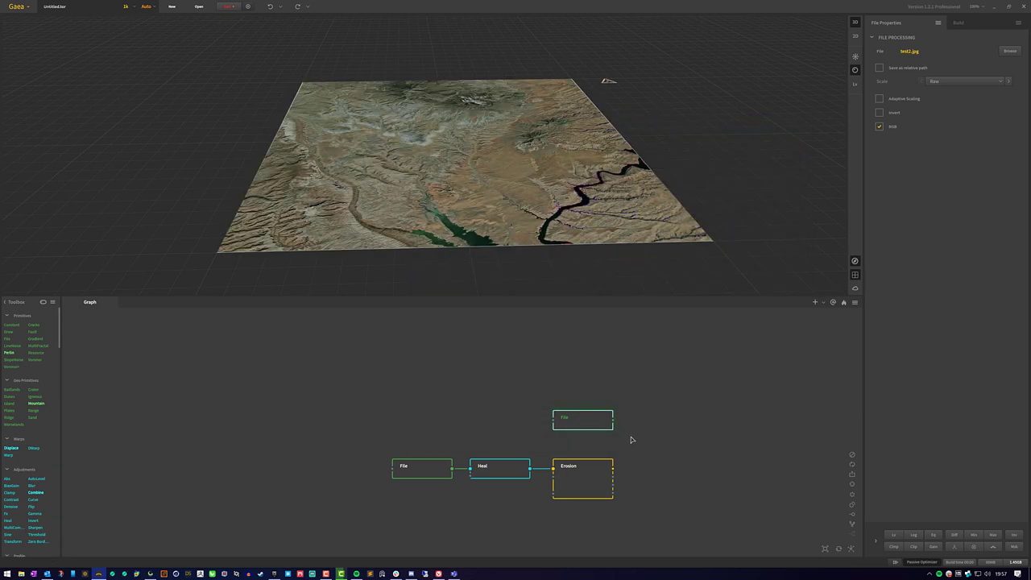
Step: Pin Erosion as the preview underlay, view the test2.jpg File node, then switch its RGB off
left_click(589, 477)
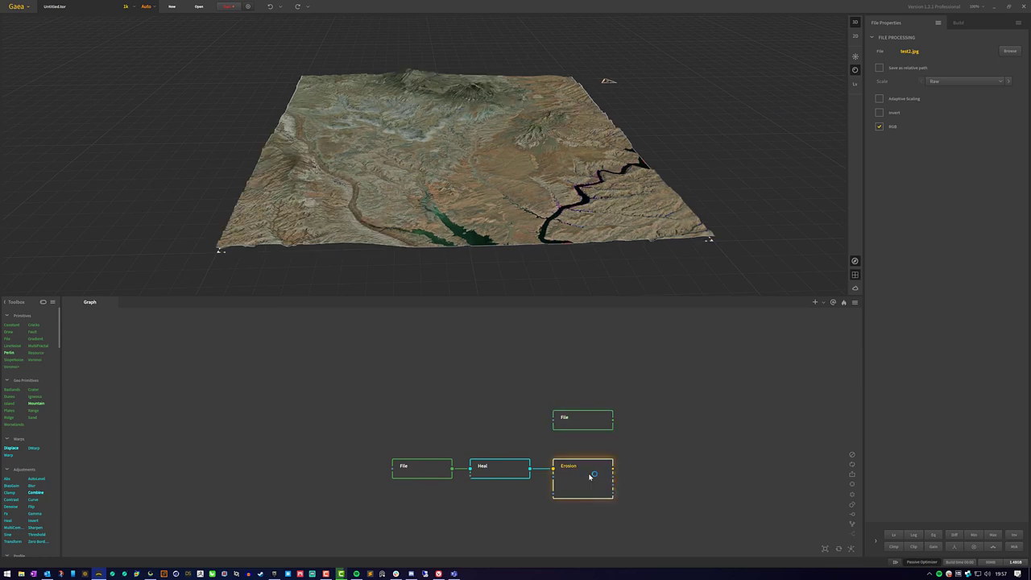
right_click(591, 476)
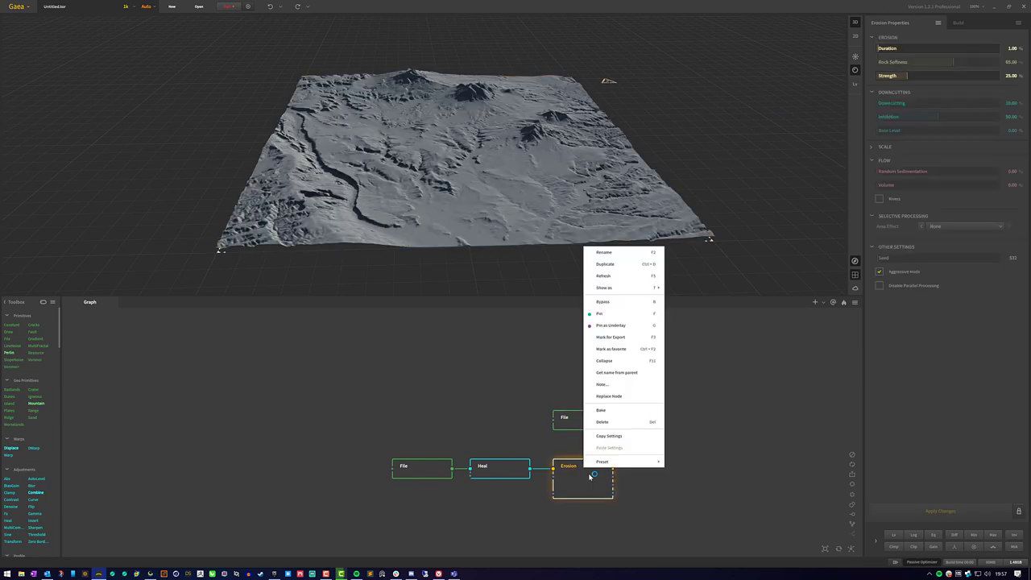
left_click(629, 326)
left_click(594, 423)
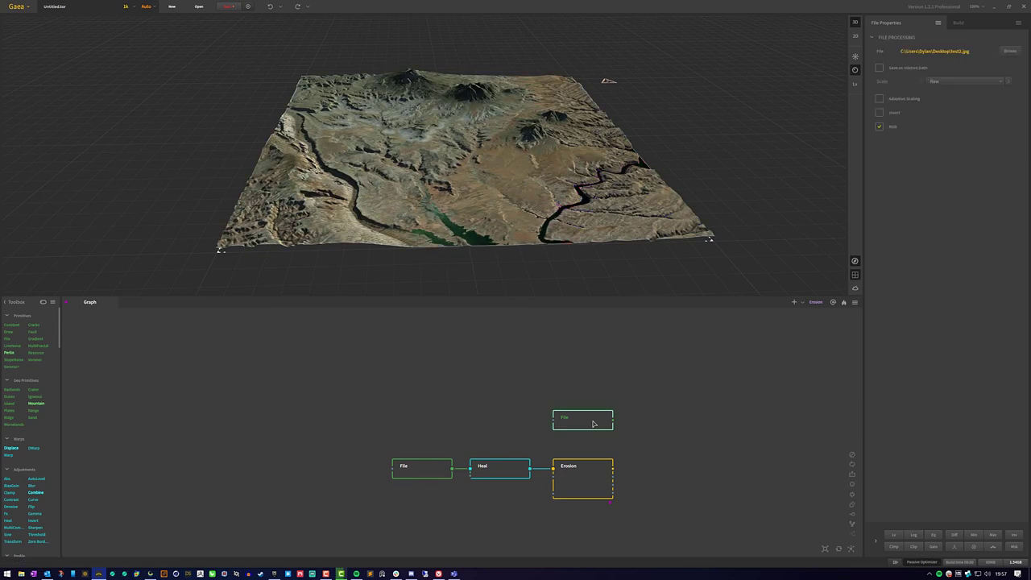
left_click_drag(544, 213, 546, 184)
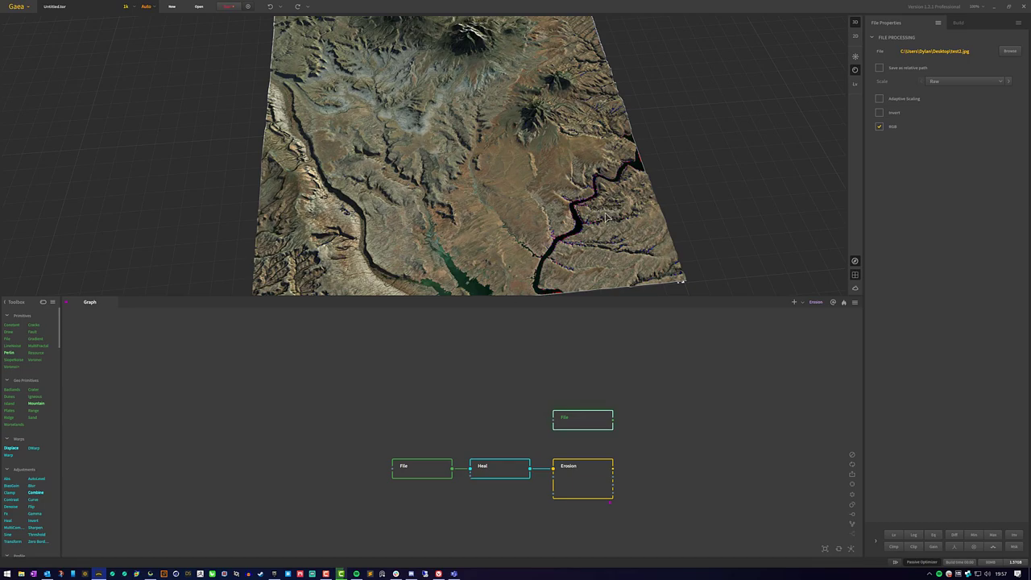
left_click_drag(607, 188, 844, 149)
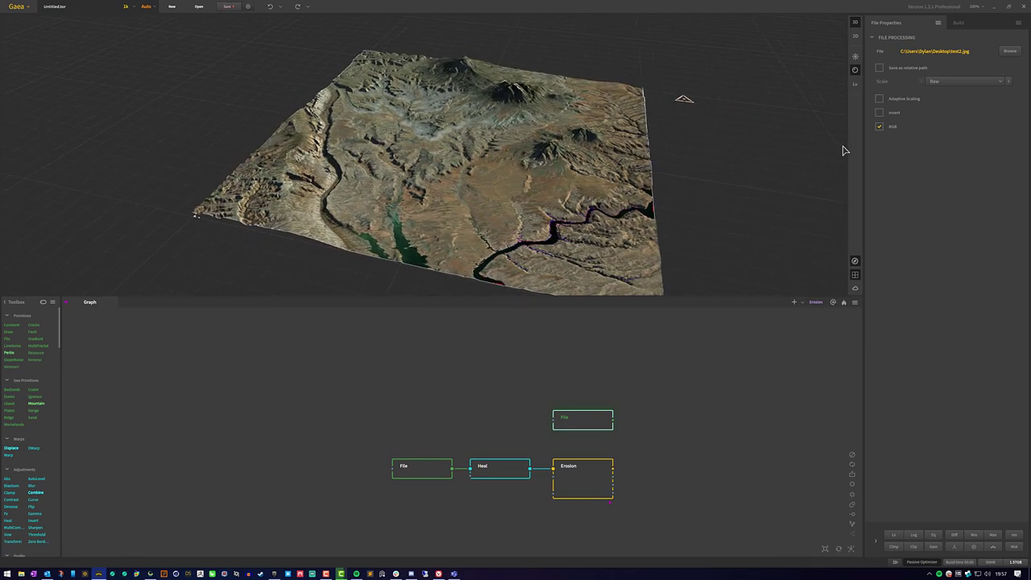
left_click(880, 128)
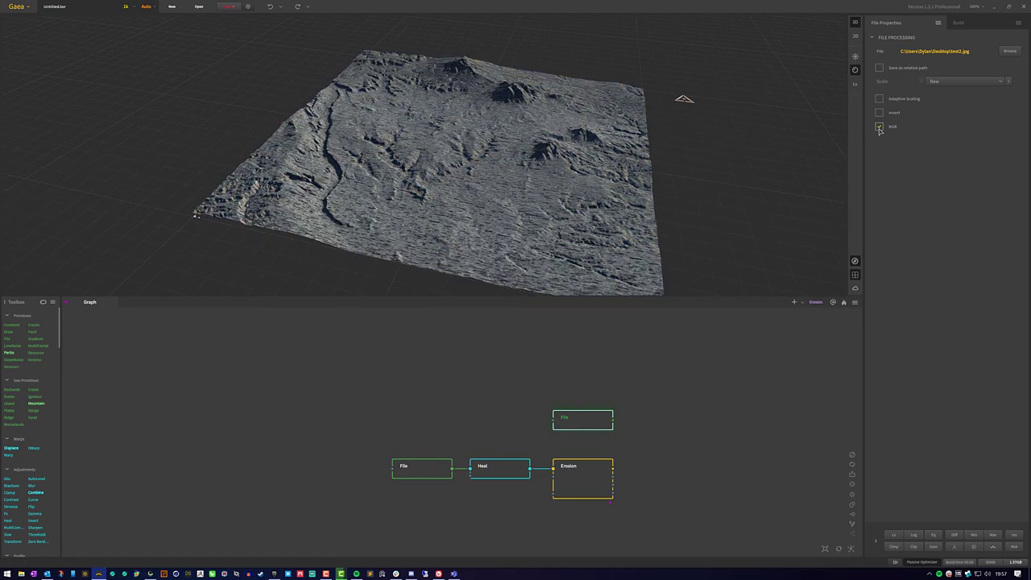
Step: Re-enable RGB on the test2.jpg File node and orbit to a steep top-down view
left_click(880, 128)
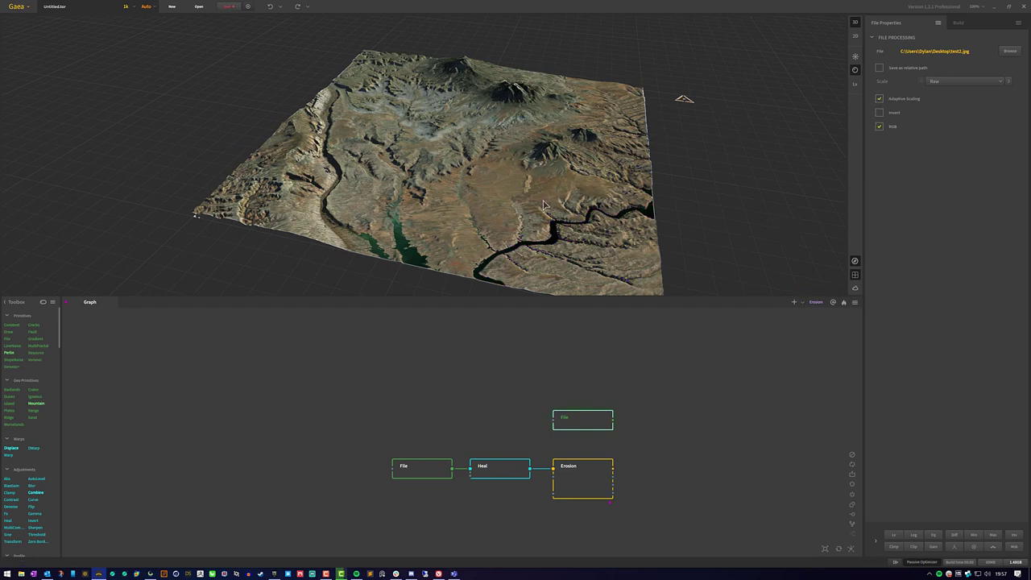
left_click_drag(544, 206, 520, 142)
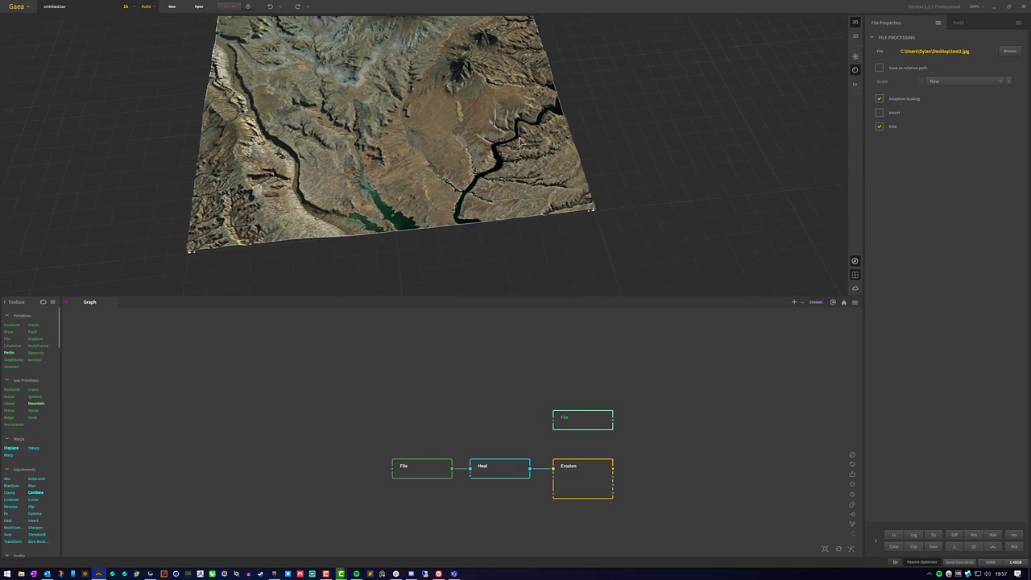
scroll(565, 173, "up", 5)
scroll(478, 186, "down", 3)
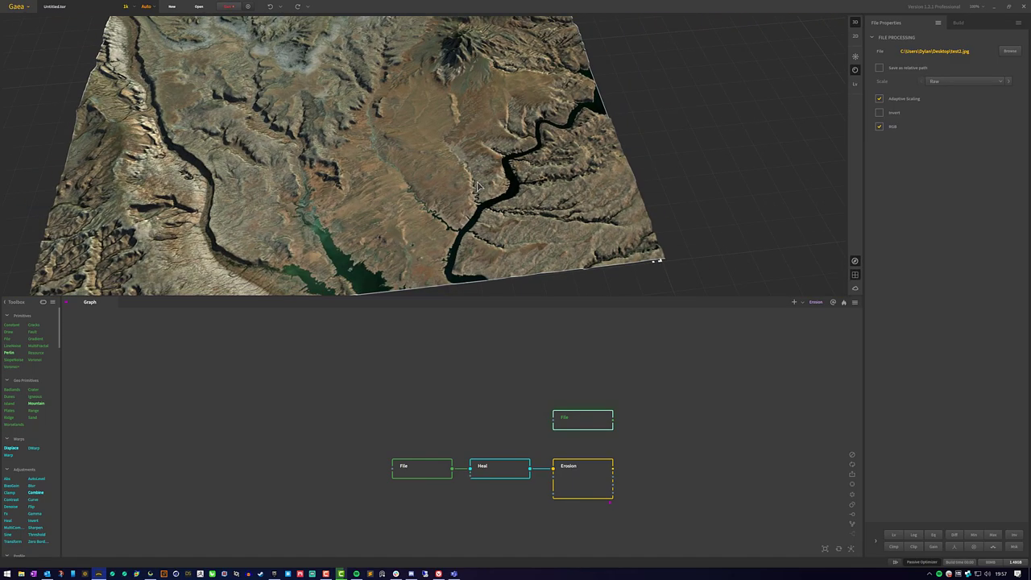
left_click_drag(478, 186, 449, 163)
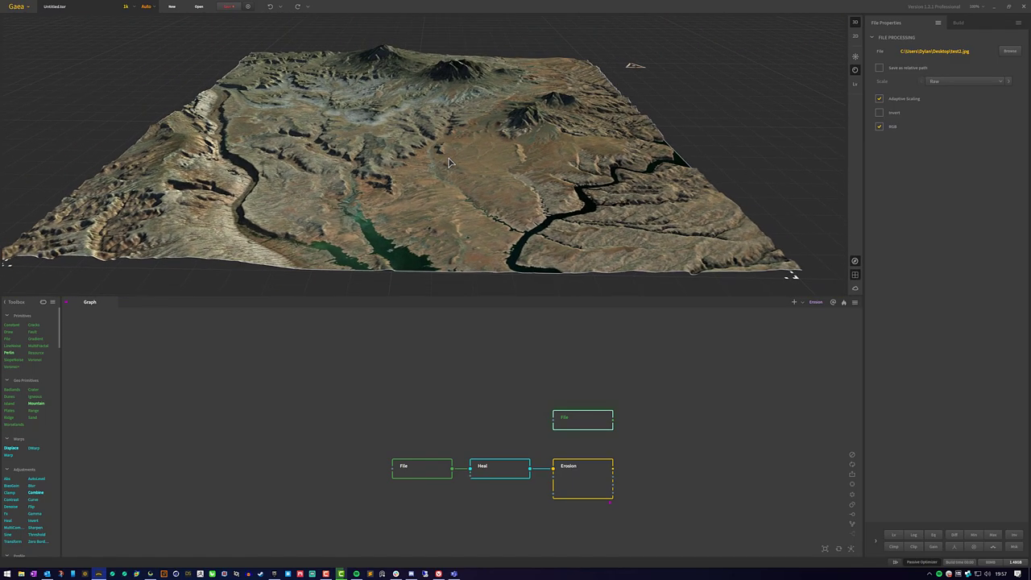
Step: Zoom and orbit across the satellite-coloured canyons toward the horizon to inspect them
scroll(449, 163, "down", 2)
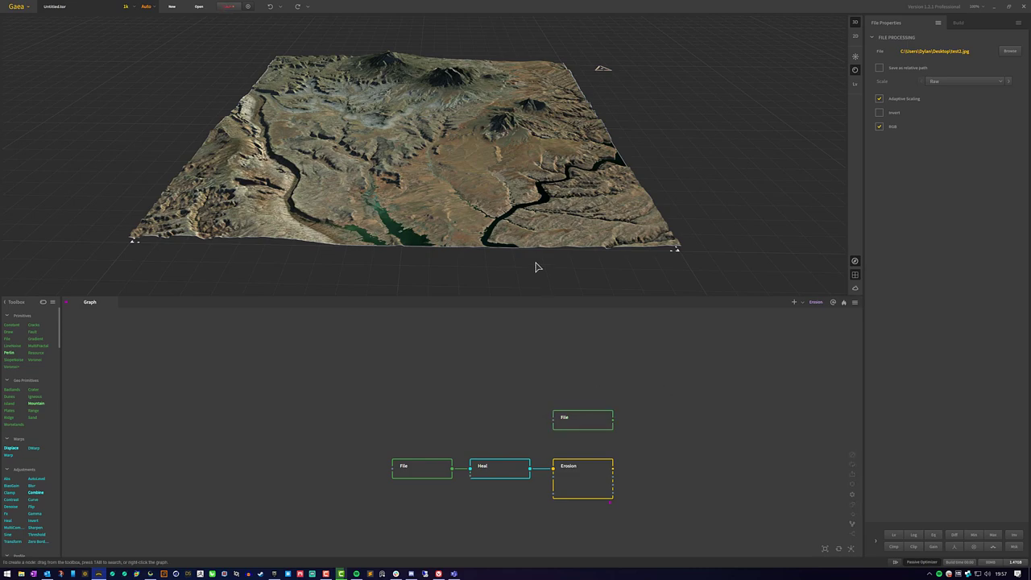
scroll(426, 182, "up", 6)
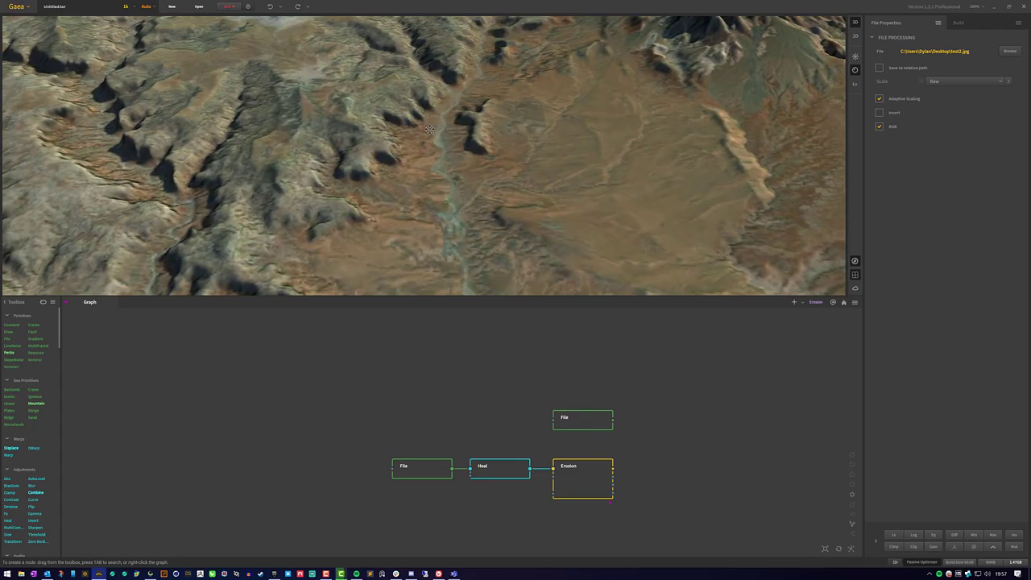
left_click_drag(430, 129, 286, 187)
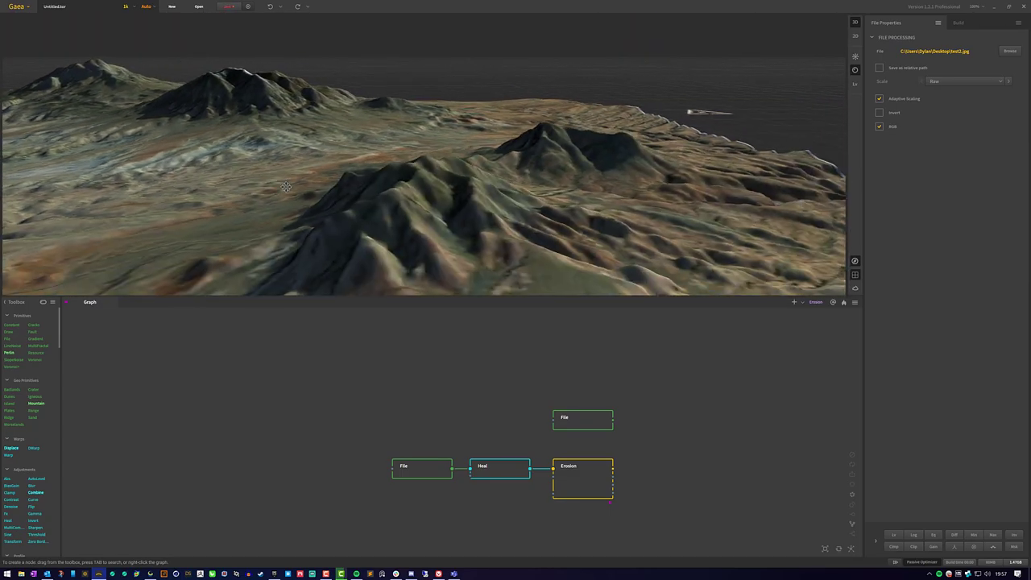
scroll(451, 217, "down", 8)
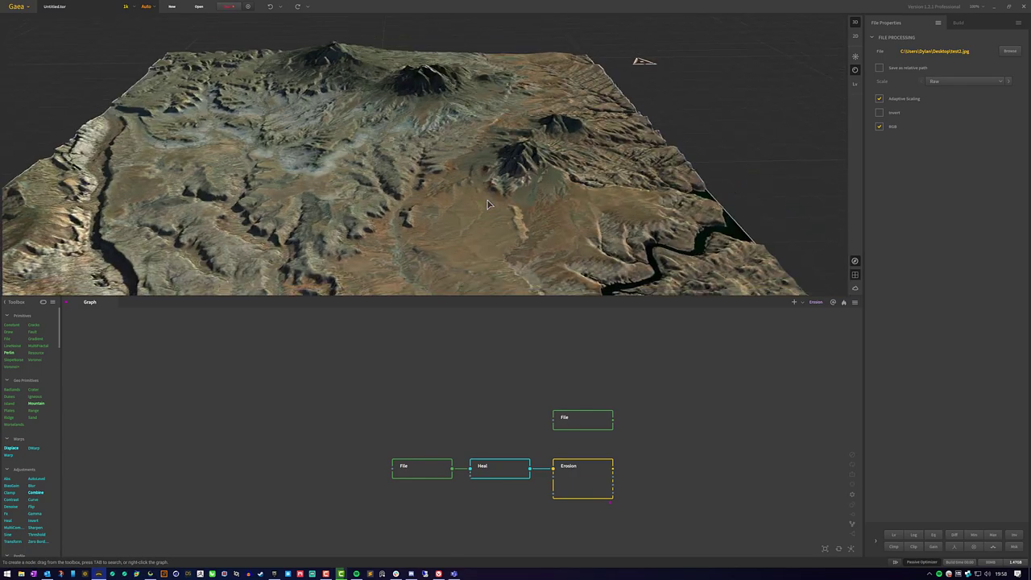
scroll(486, 204, "down", 3)
scroll(451, 192, "down", 5)
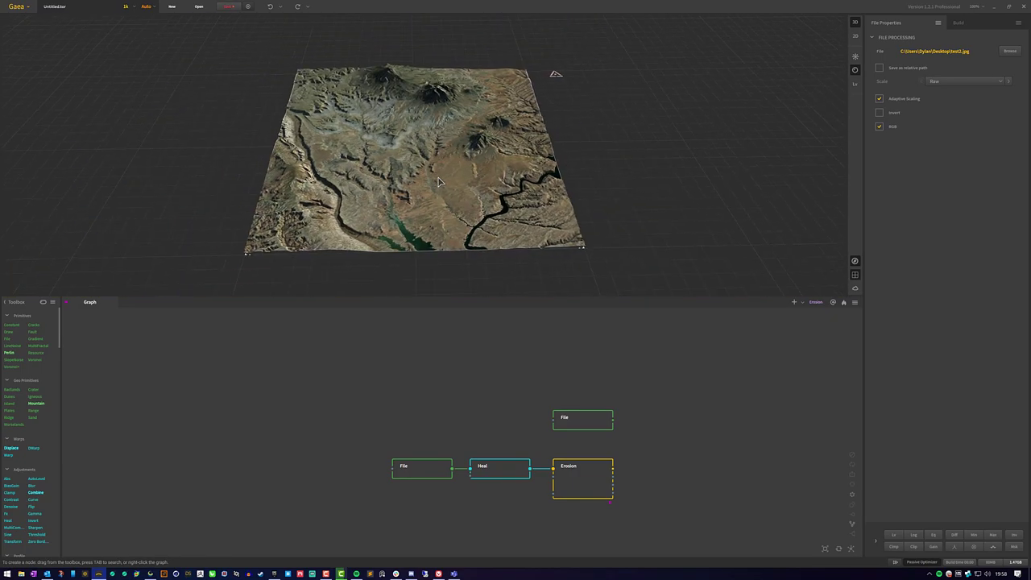
scroll(411, 201, "up", 6)
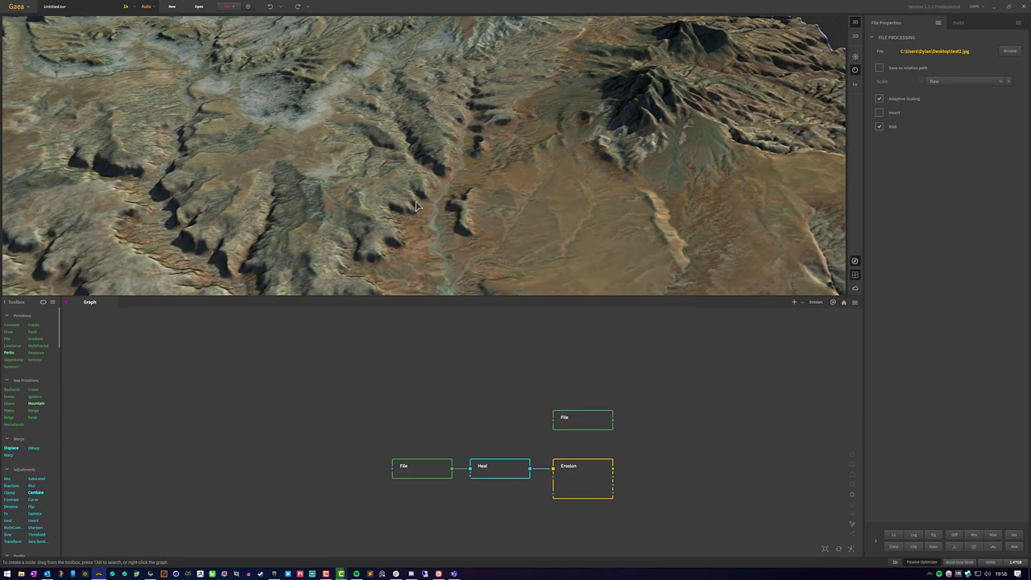
scroll(422, 197, "up", 2)
scroll(446, 196, "up", 3)
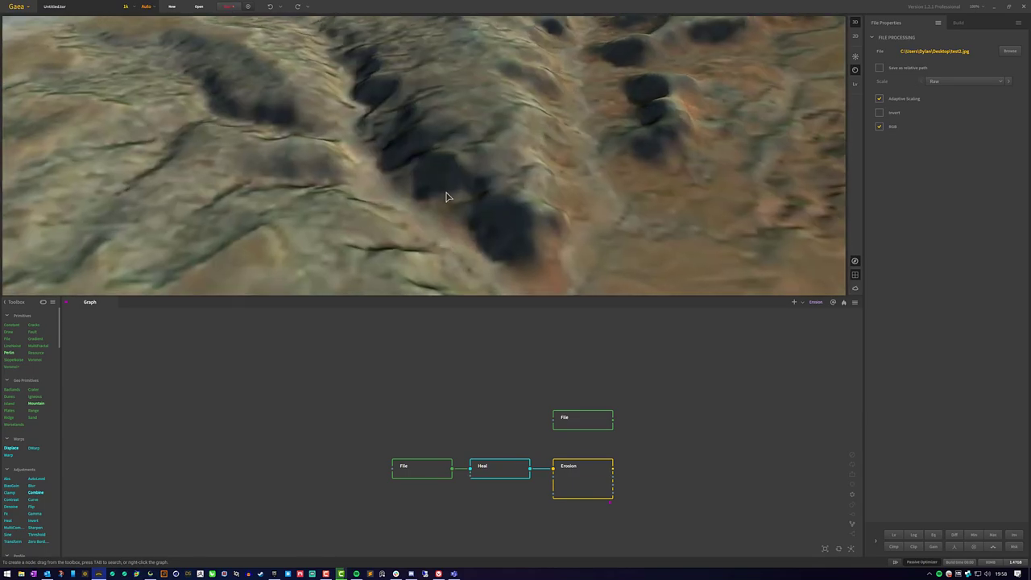
scroll(483, 208, "down", 3)
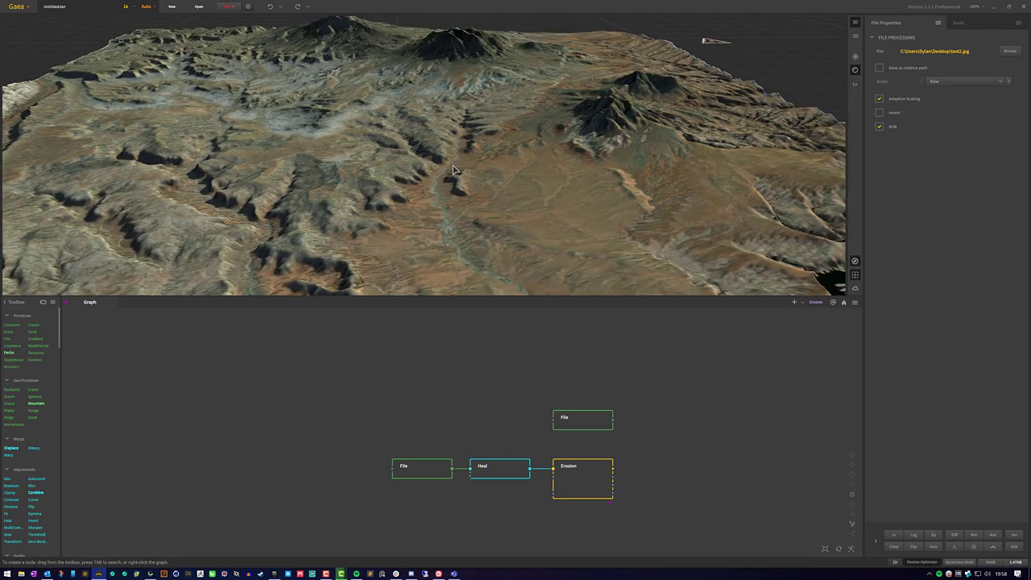
scroll(451, 173, "down", 4)
scroll(447, 175, "down", 1)
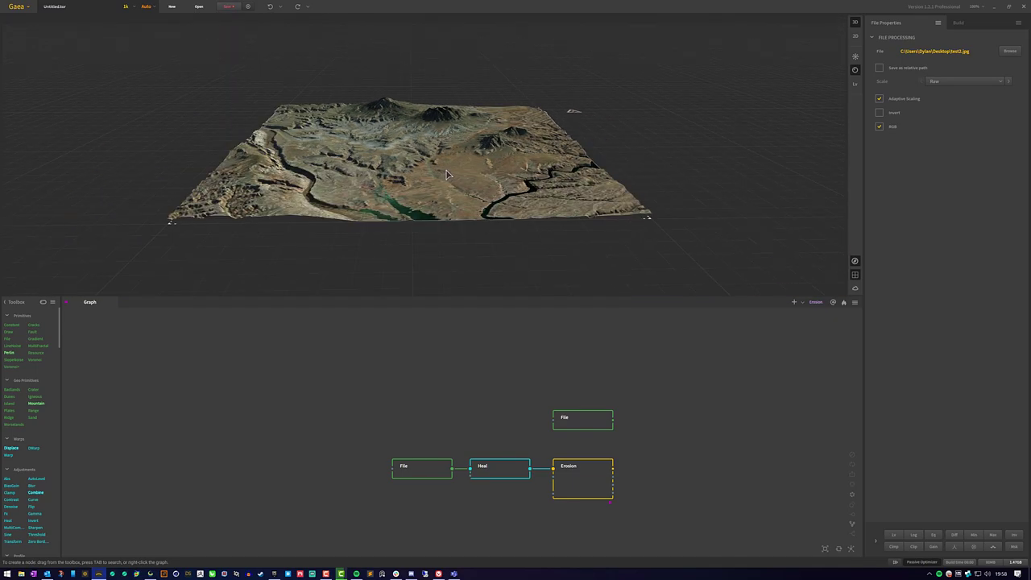
scroll(448, 174, "up", 2)
scroll(448, 161, "up", 3)
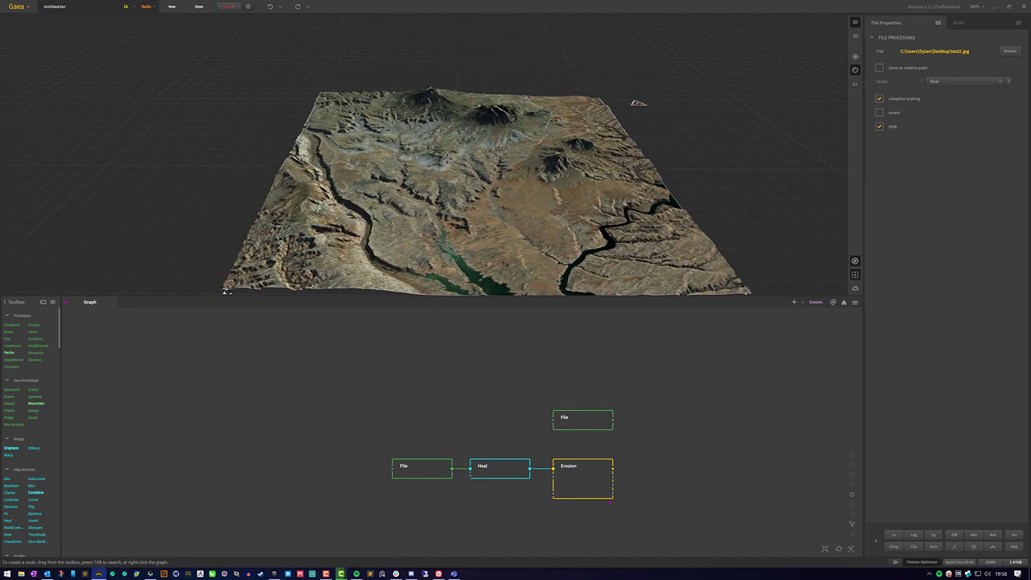
scroll(448, 159, "down", 1)
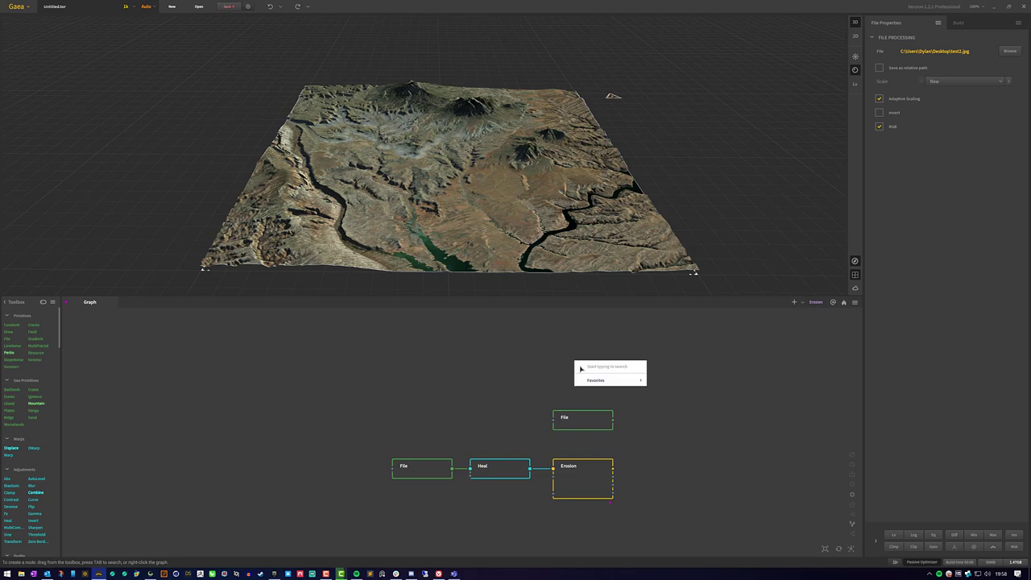
Step: Add a Synth node via Tab search, wire Erosion's output into it, and load test2.jpg
key("Tab")
type("sy")
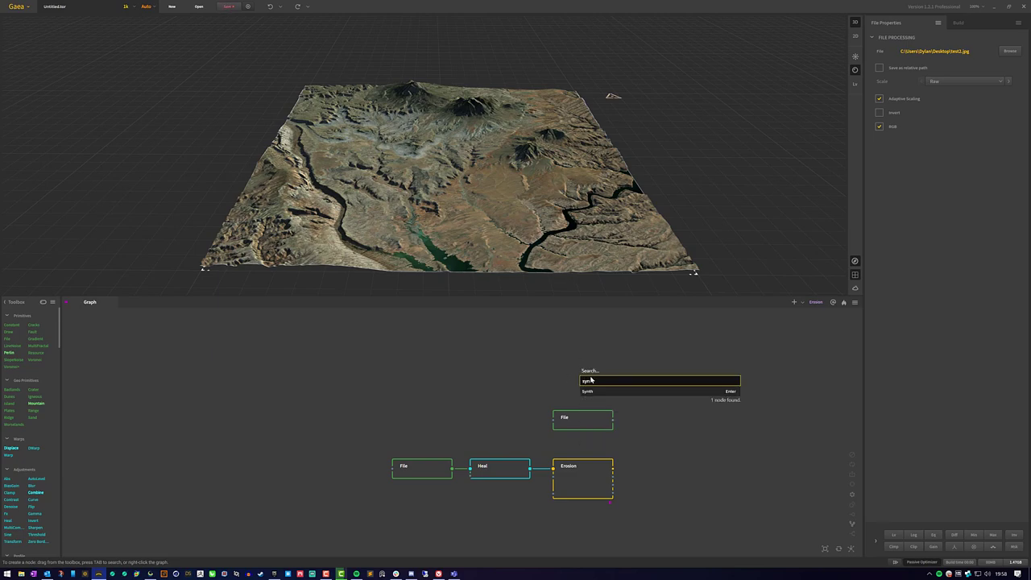
type("nth")
left_click(592, 392)
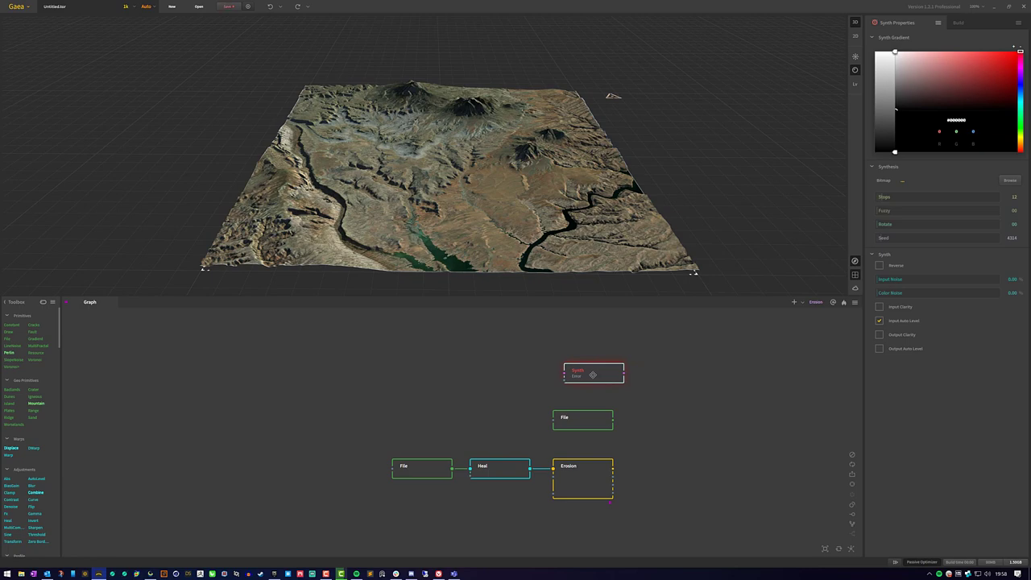
left_click_drag(593, 375, 677, 401)
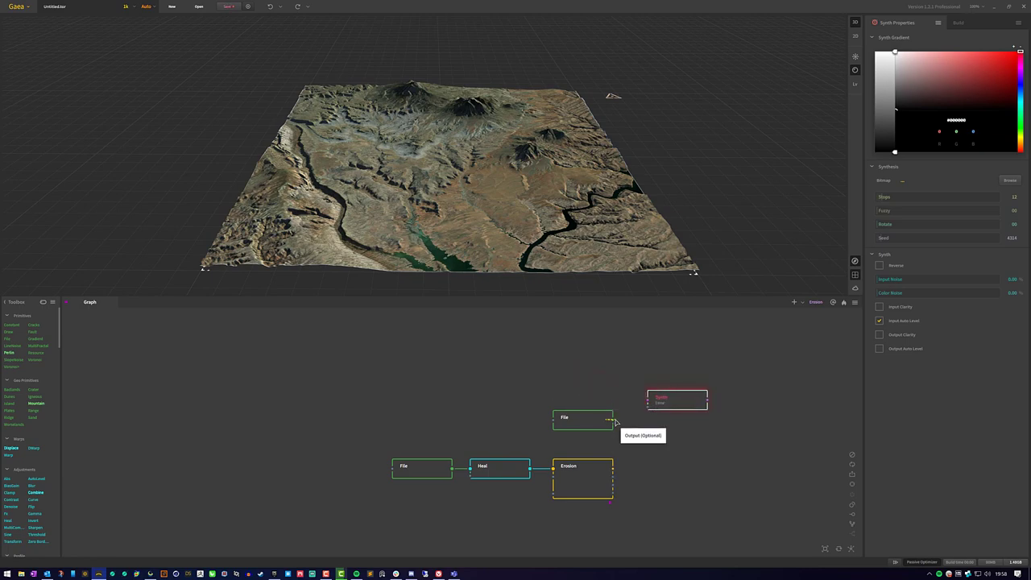
left_click_drag(614, 422, 664, 419)
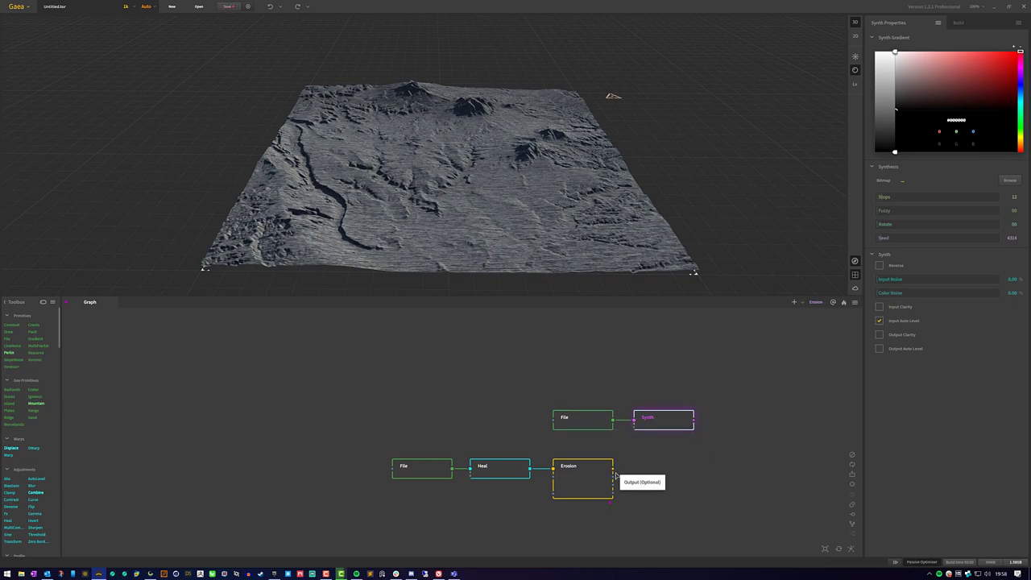
left_click_drag(613, 468, 676, 471)
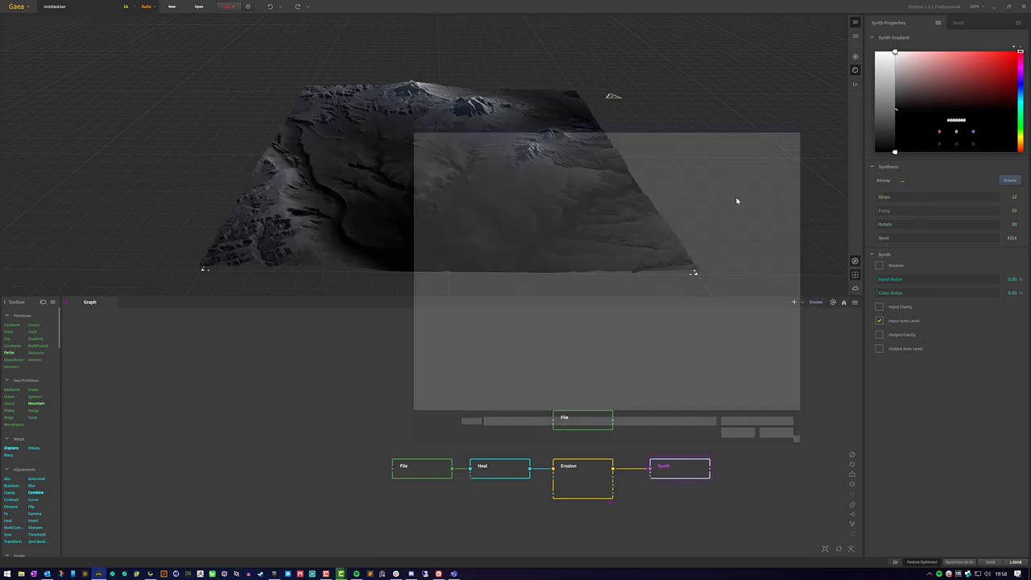
left_click(687, 303)
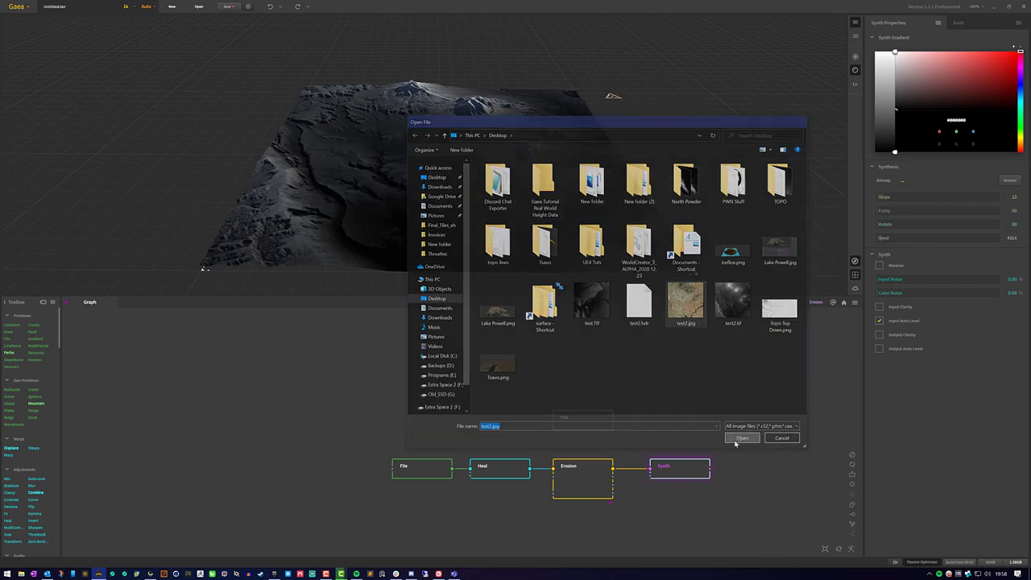
left_click(743, 440)
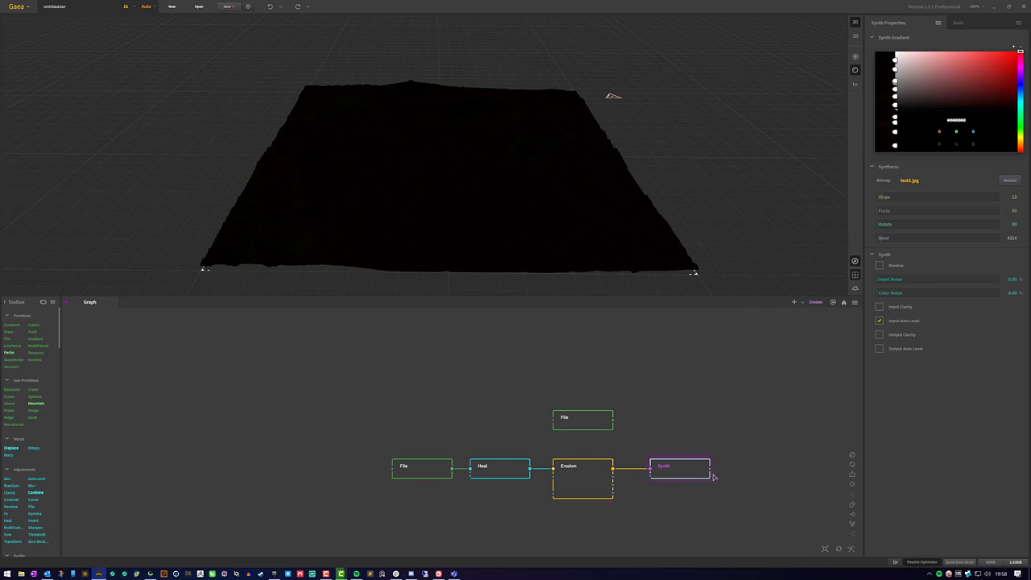
Step: Try Synth Stops values up to 189, Fuzzy 11 and Rotate 26, undoing the Rotate change
left_click_drag(687, 473, 669, 472)
left_click(903, 196)
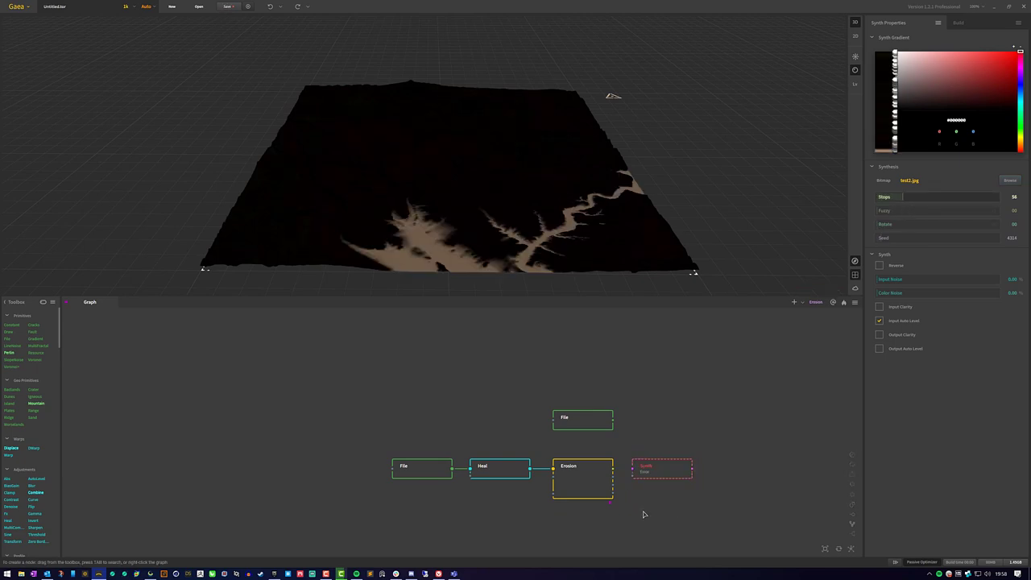
left_click_drag(662, 474, 667, 455)
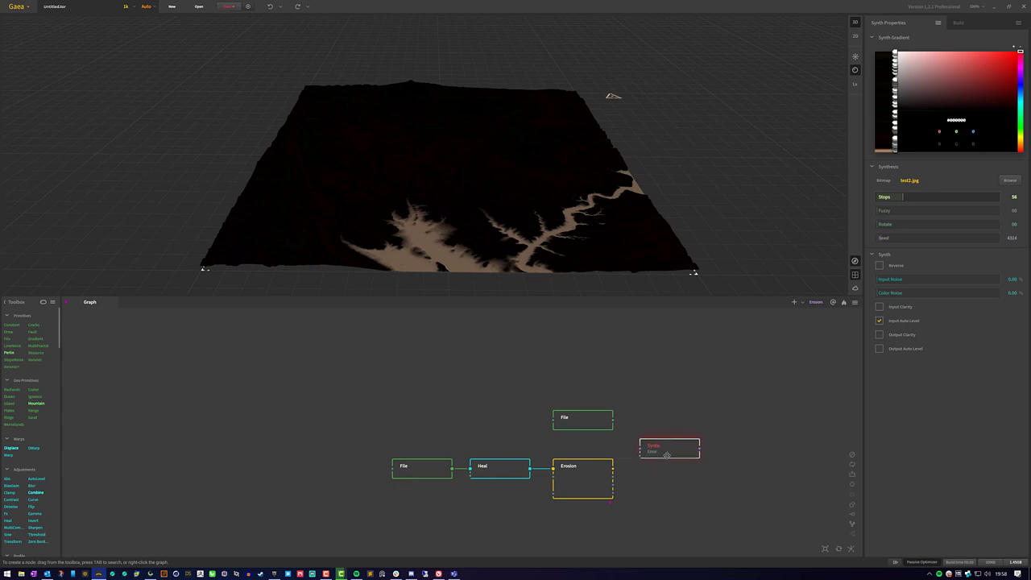
left_click(933, 200)
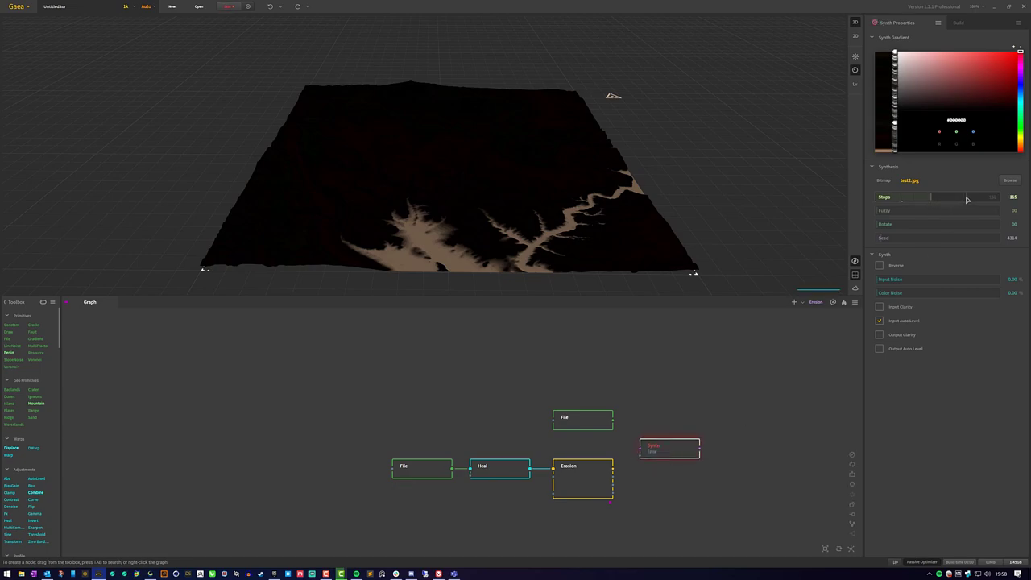
left_click(967, 199)
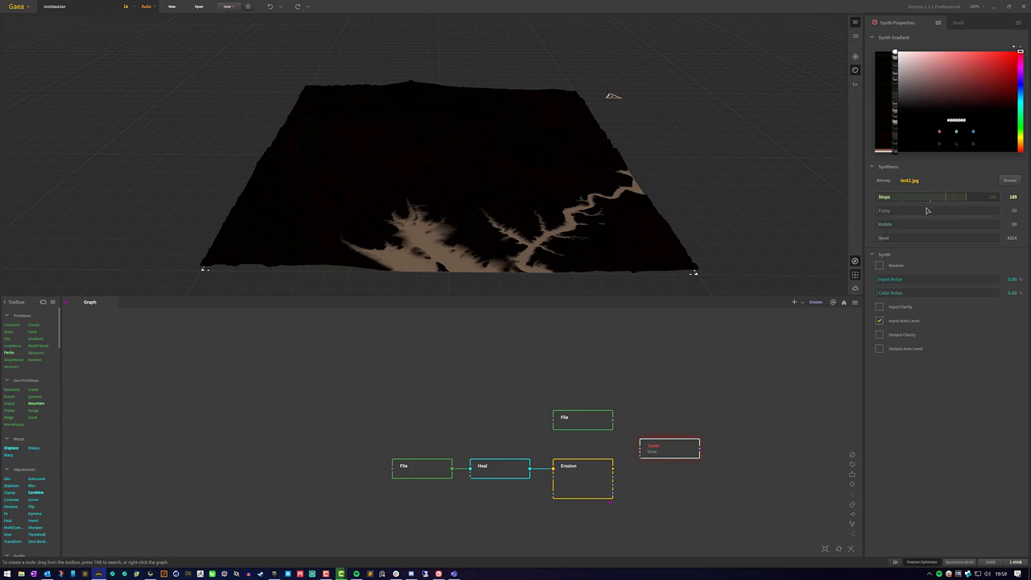
left_click(891, 212)
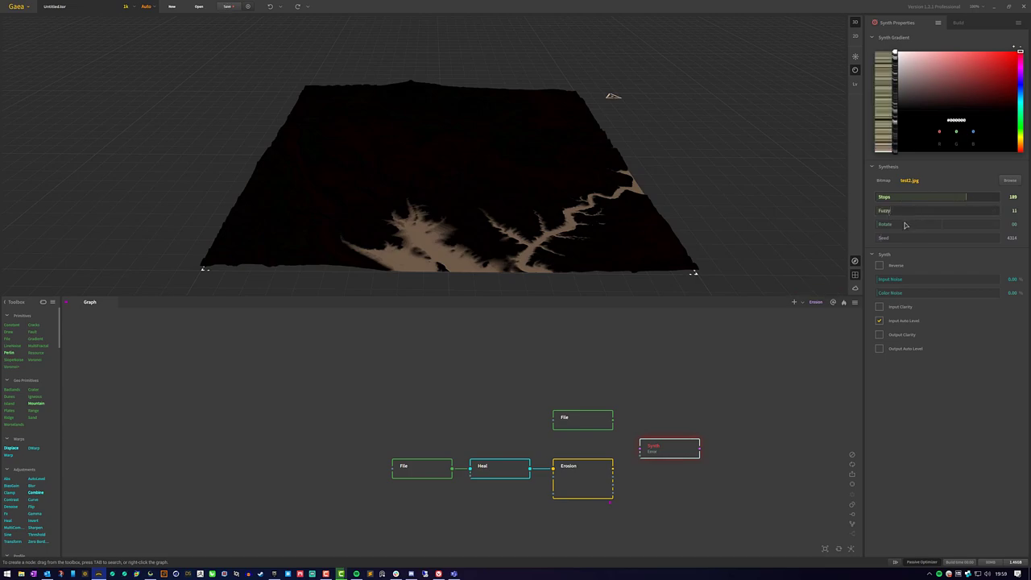
left_click(892, 226)
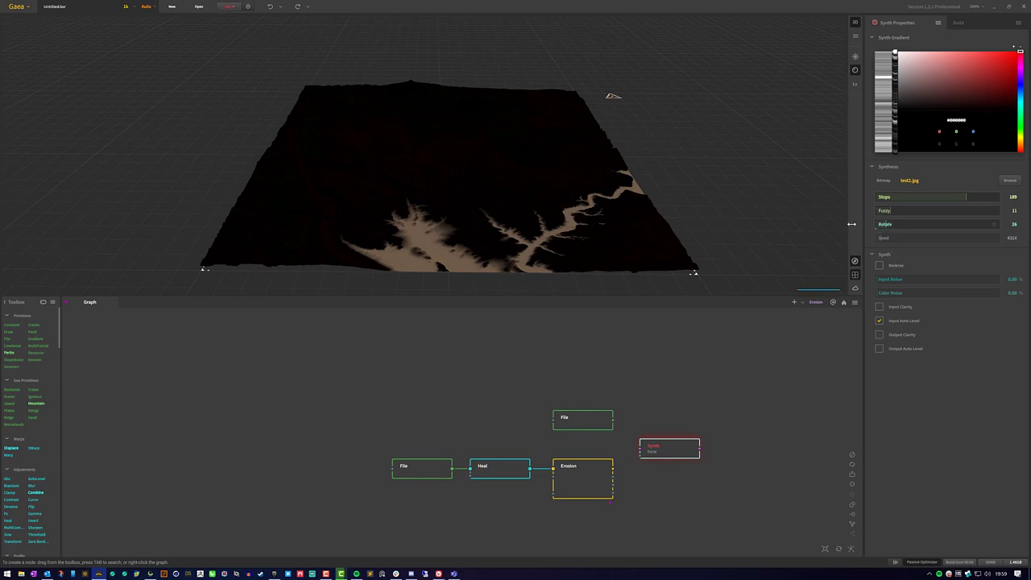
key("ctrl+z")
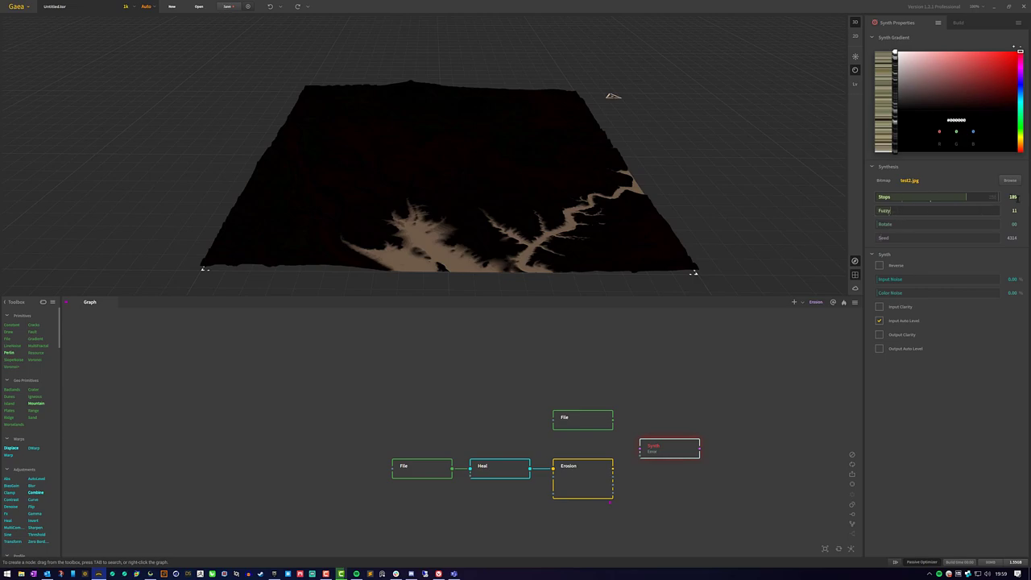
Step: Set the Synth gradient Stops to 10
double_click(931, 200)
left_click(987, 171)
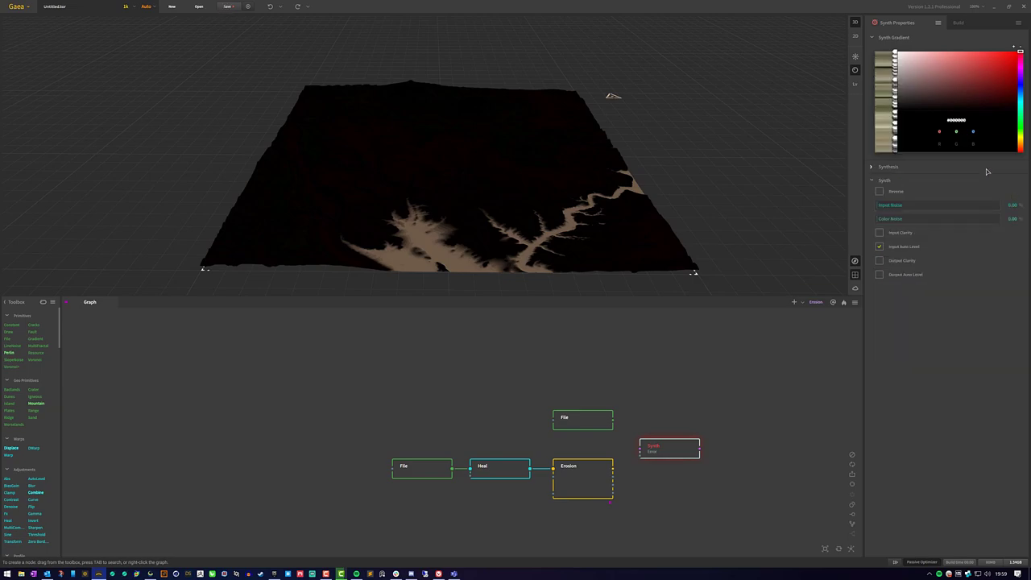
left_click(873, 167)
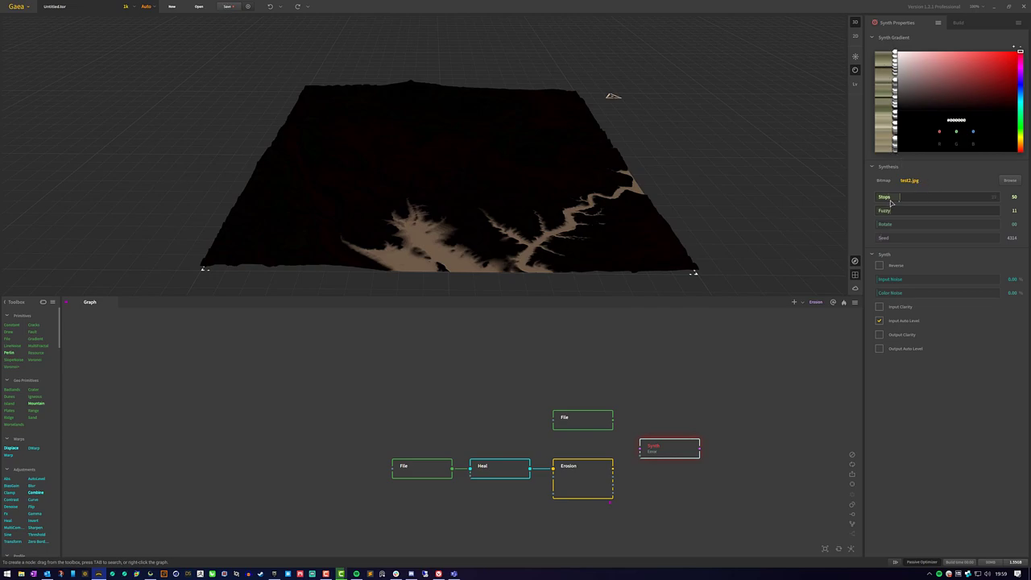
left_click(1014, 197)
type("10")
left_click(1013, 170)
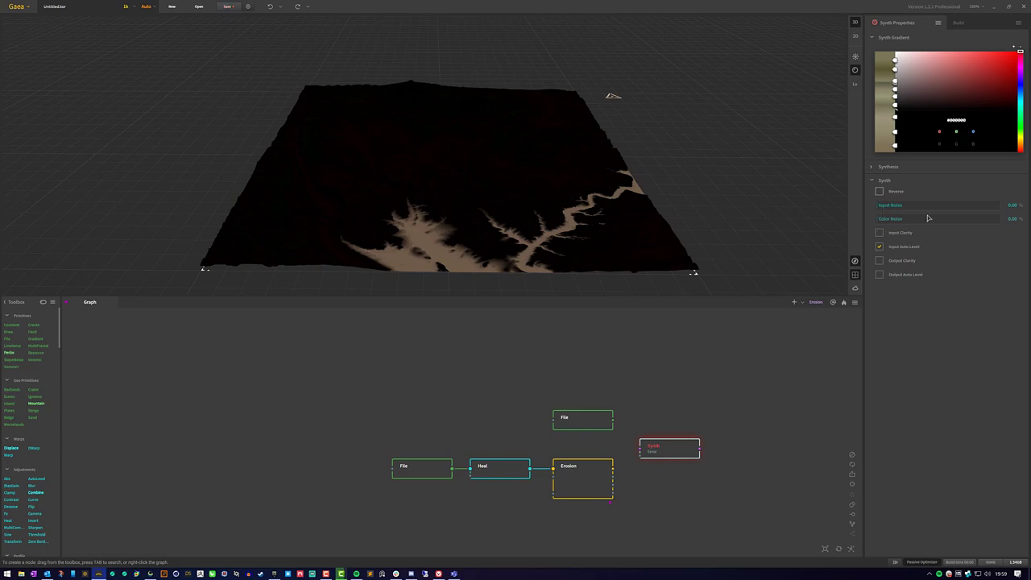
left_click(890, 167)
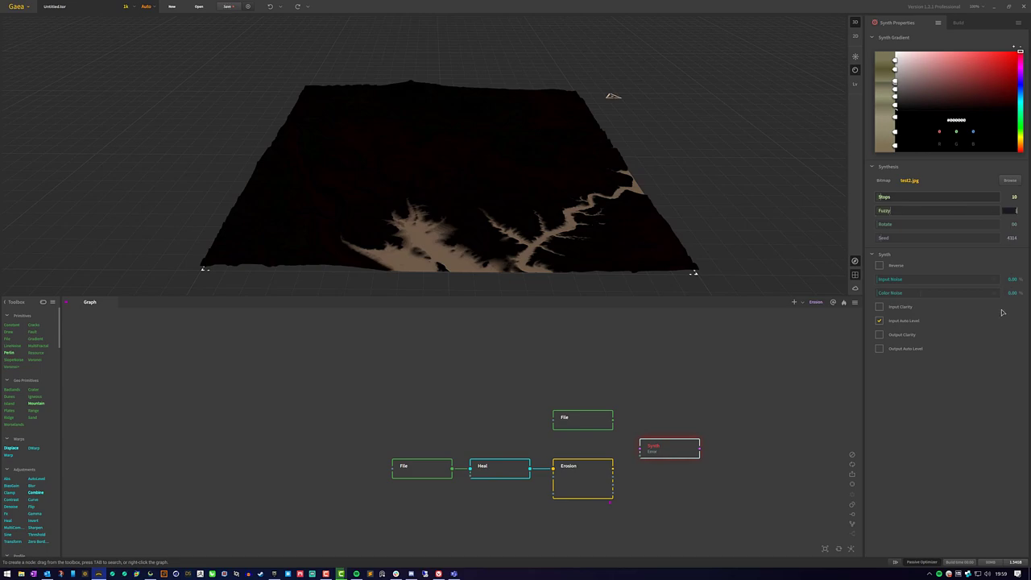
Step: Adjust Fuzzy through 81, 3, 2 and 4, settling on 5
type("81")
key("Return")
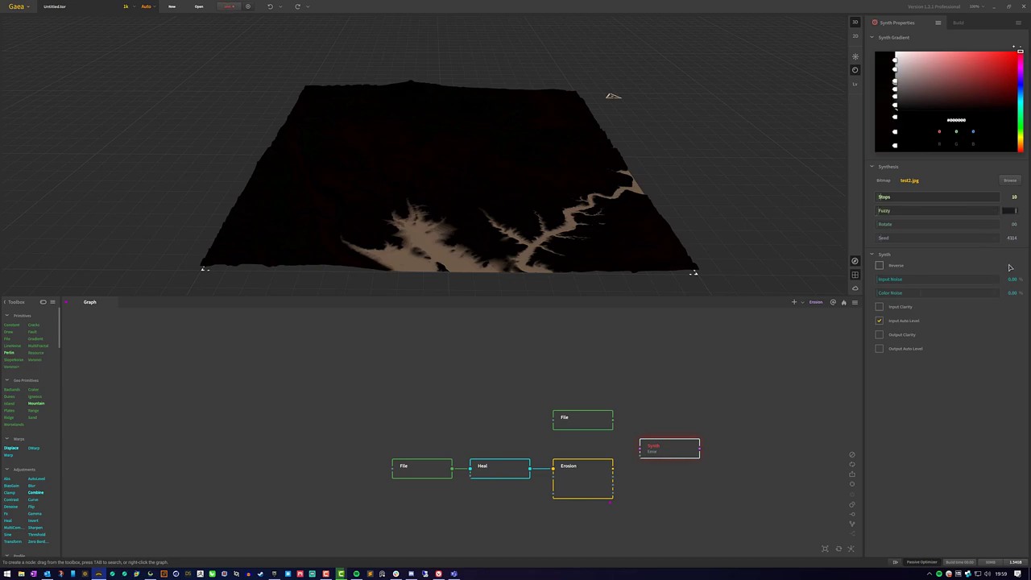
left_click(963, 422)
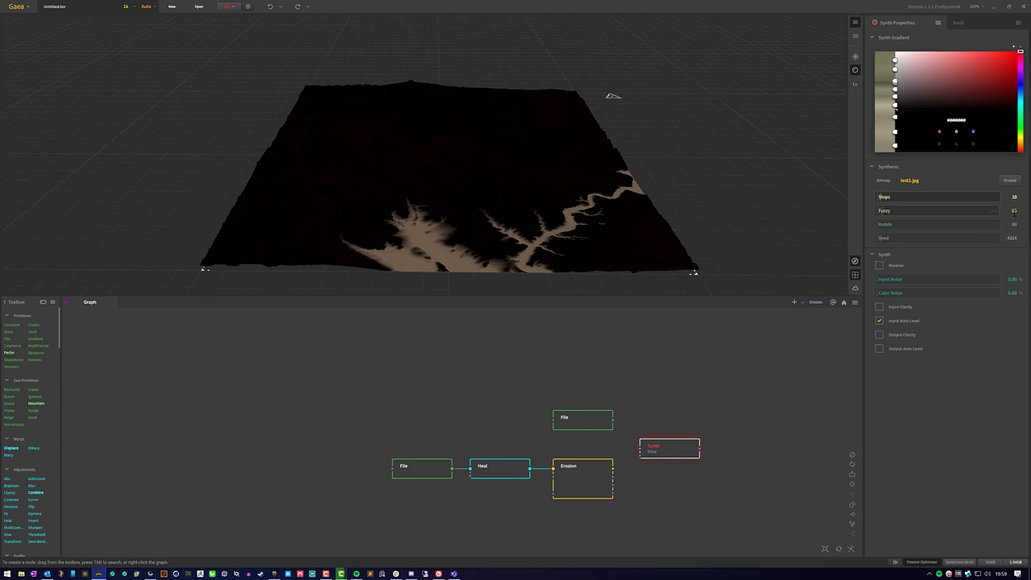
left_click(1014, 211)
type("3")
key("Return")
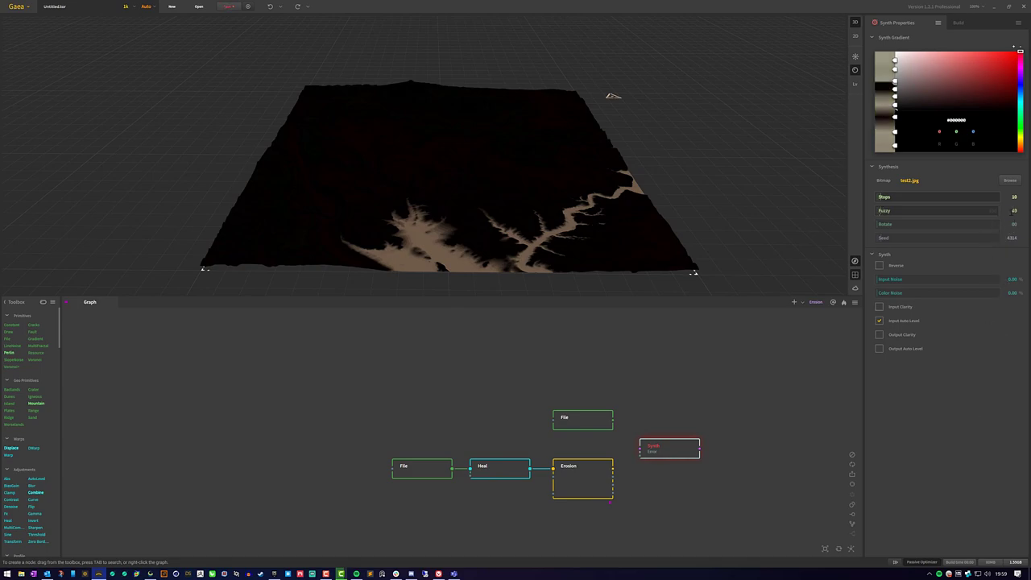
type("2")
key("Return")
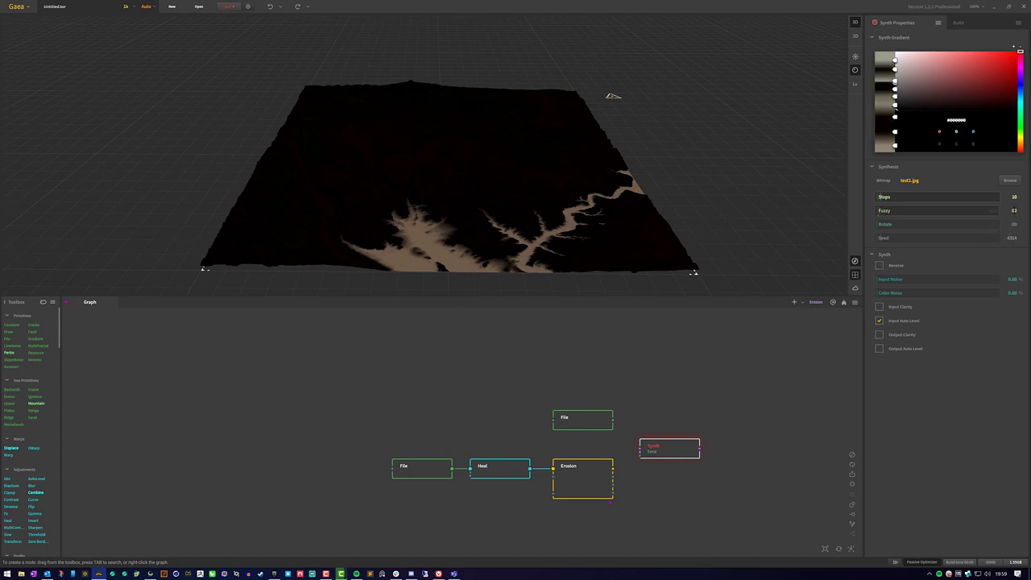
type("4")
key("Return")
type("5")
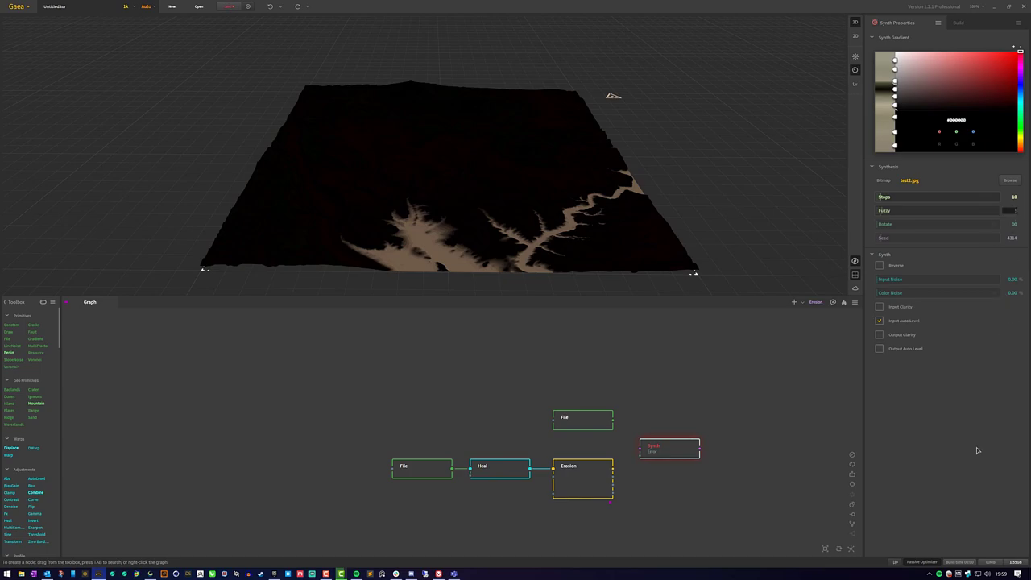
key("Return")
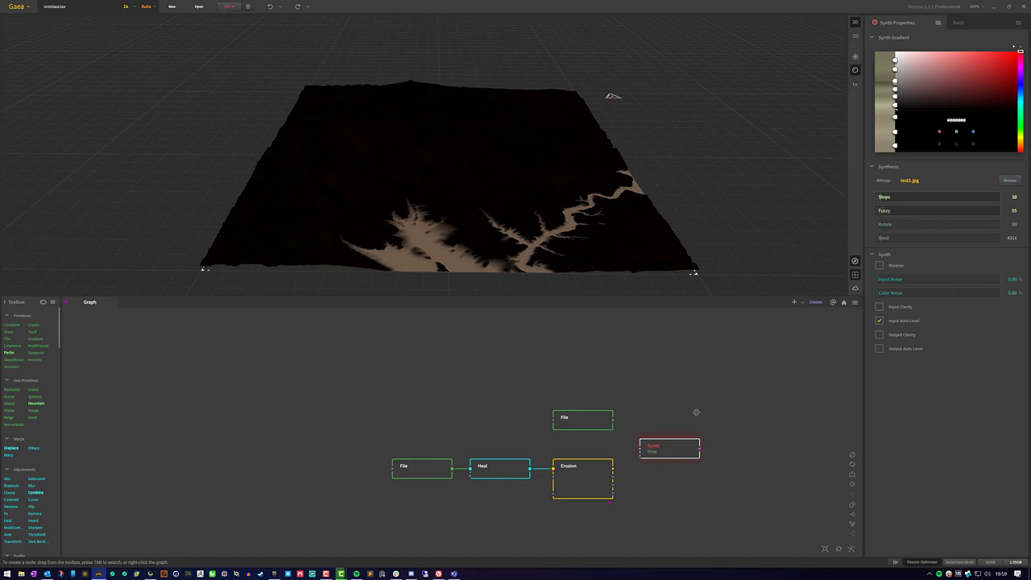
Step: Move the Synth node up and add a Texture node wired from Erosion's output, searching 'text'
left_click_drag(672, 445, 702, 395)
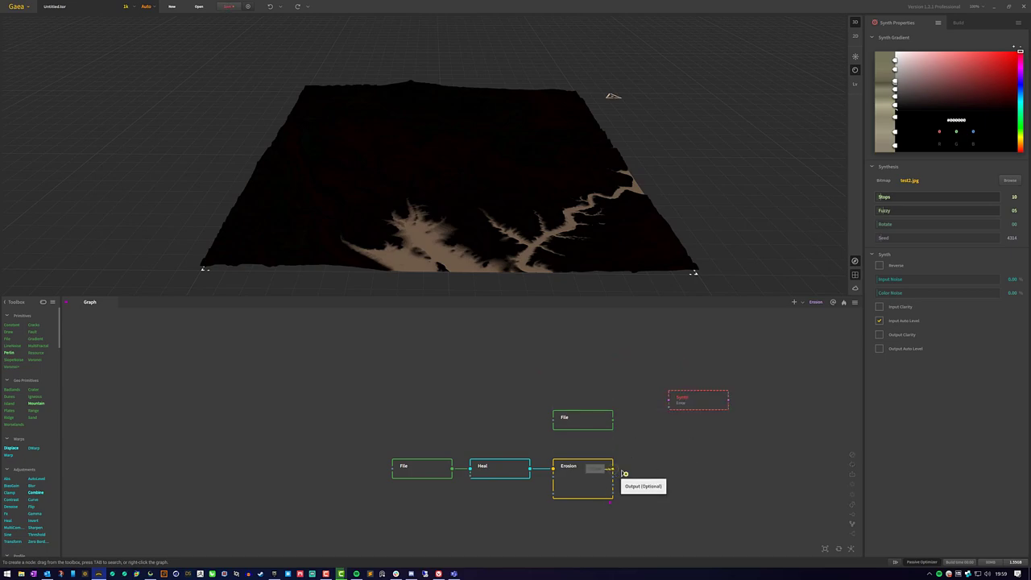
left_click_drag(613, 468, 656, 477)
type("texture")
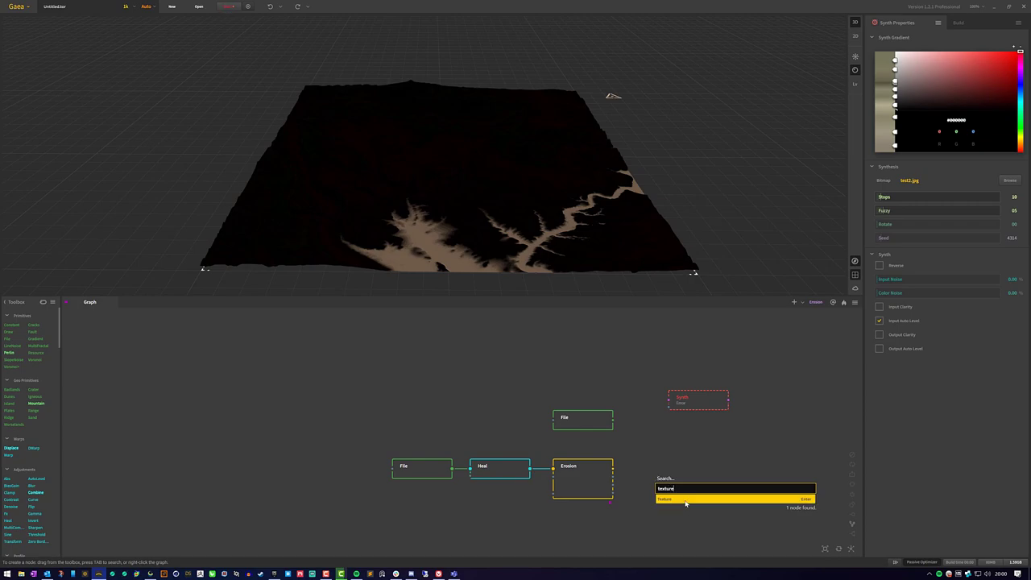
left_click(685, 499)
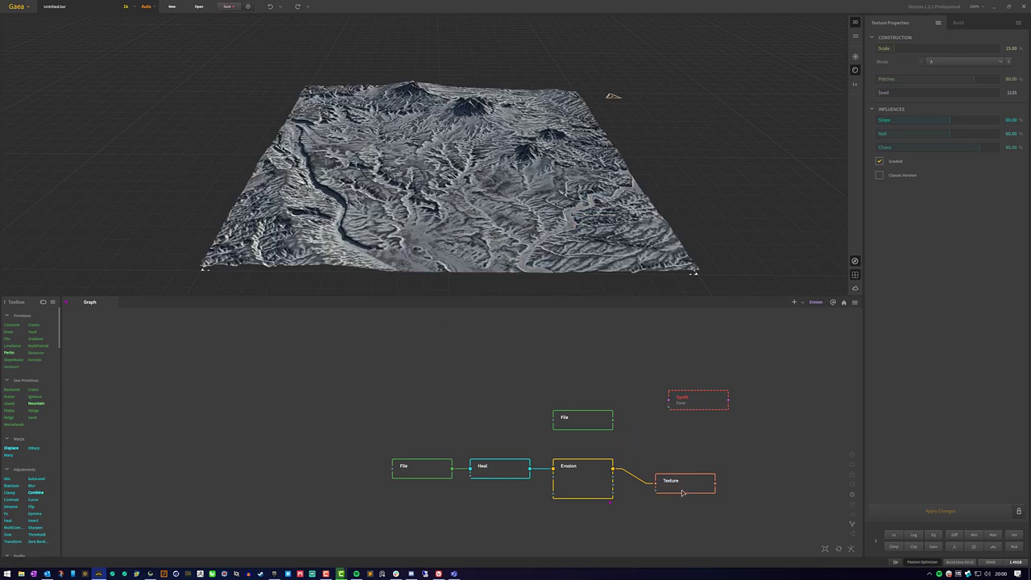
Step: Feed Texture into the Synth node and set Synth to Rotate 234, Fuzzy 11 and Stops 71
left_click_drag(716, 489, 752, 466)
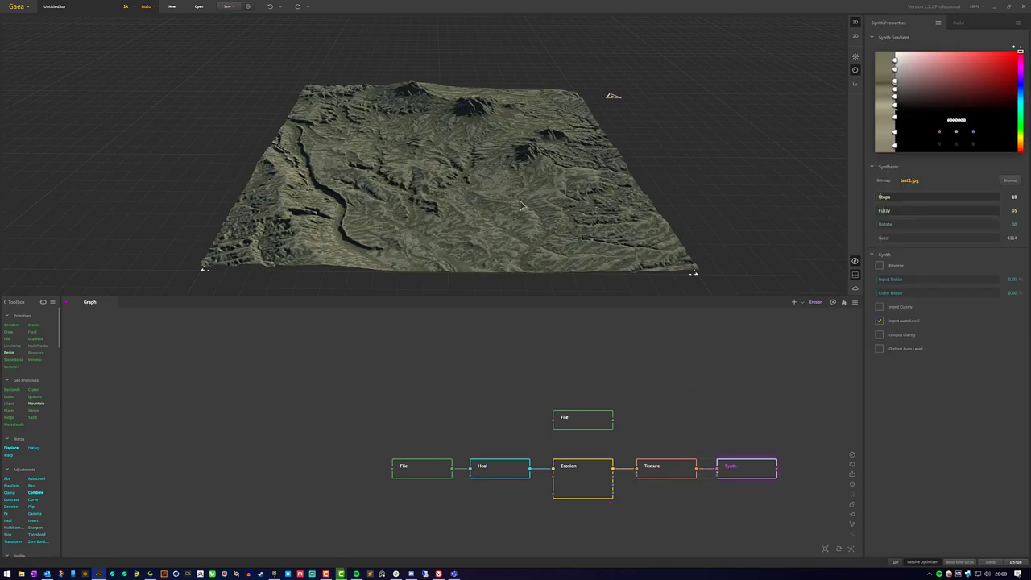
mouse_move(513, 195)
left_mouse_down()
mouse_move(483, 153)
mouse_move(505, 152)
mouse_move(516, 186)
left_mouse_up()
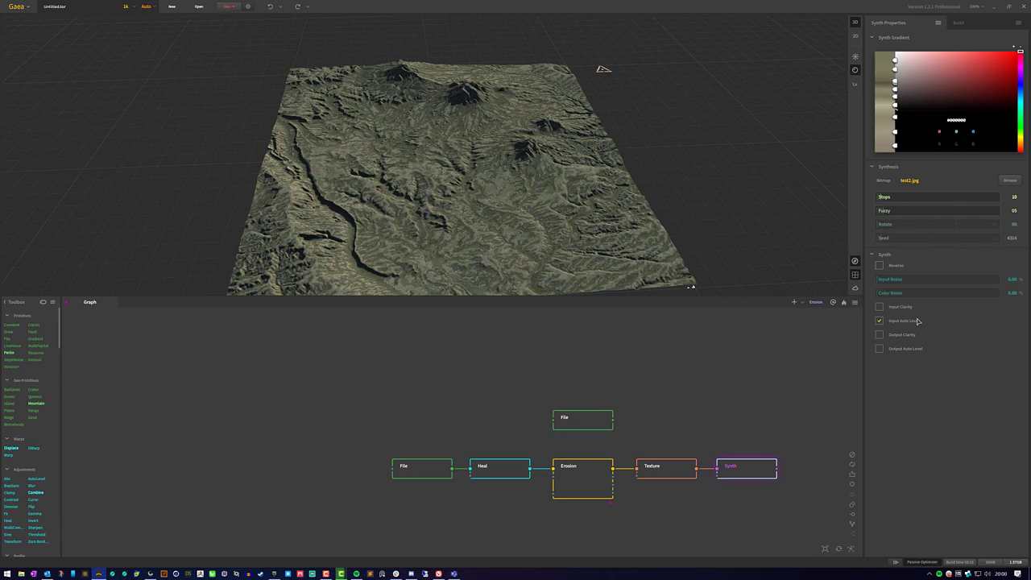
left_click(956, 224)
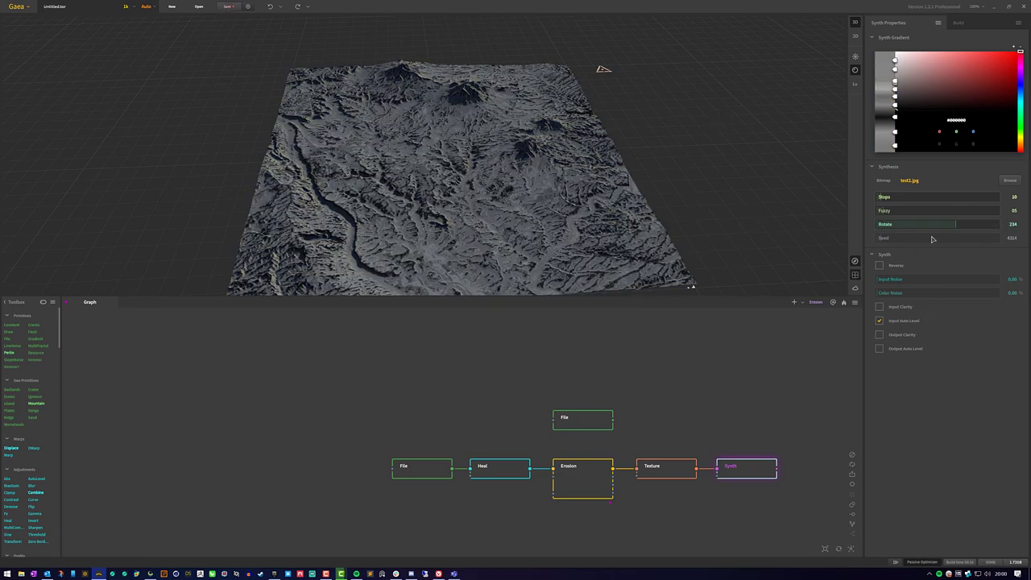
left_click(979, 211)
left_click(891, 211)
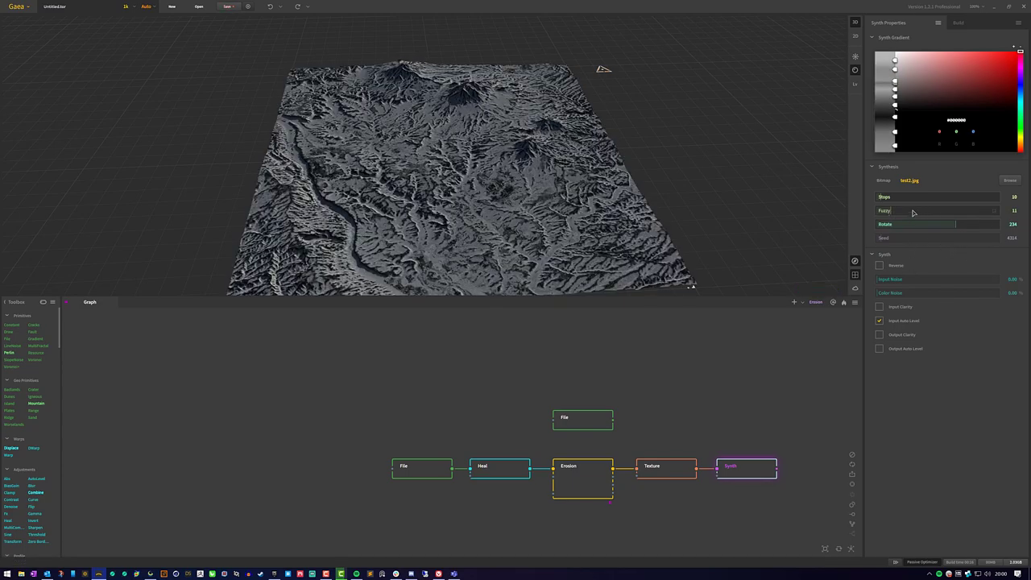
left_click(911, 198)
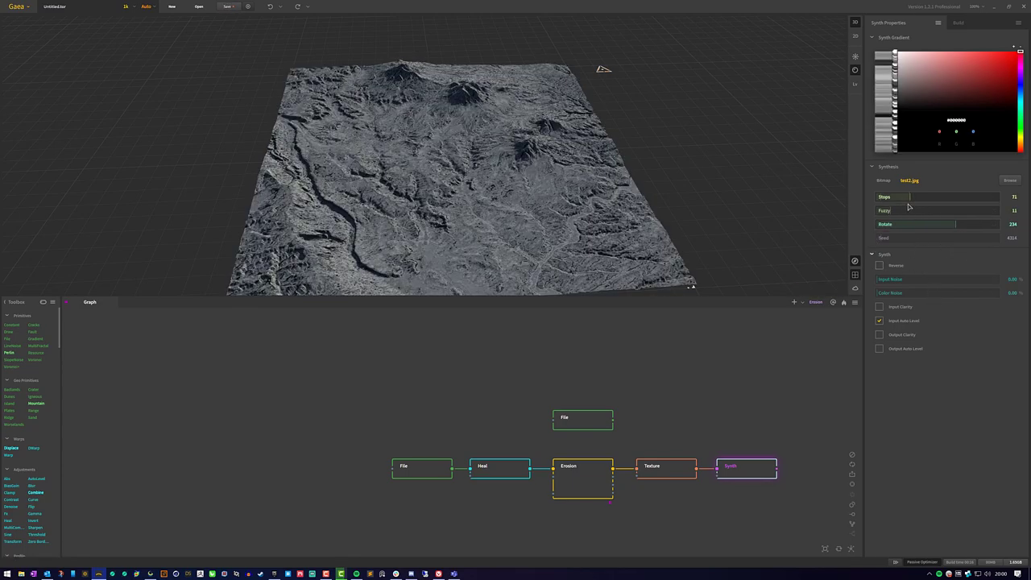
mouse_move(742, 474)
left_mouse_down()
mouse_move(735, 409)
mouse_move(742, 479)
mouse_move(749, 439)
mouse_move(753, 471)
left_mouse_up()
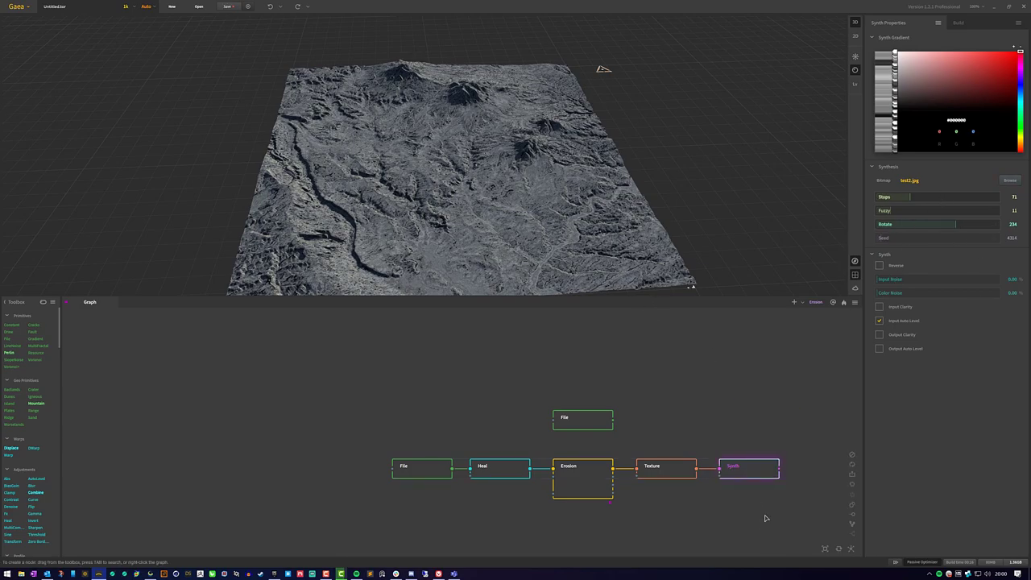
Step: Delete Synth, preview the test2.jpg satellite File node on the terrain, and place it above Texture
key("Delete")
left_click(593, 426)
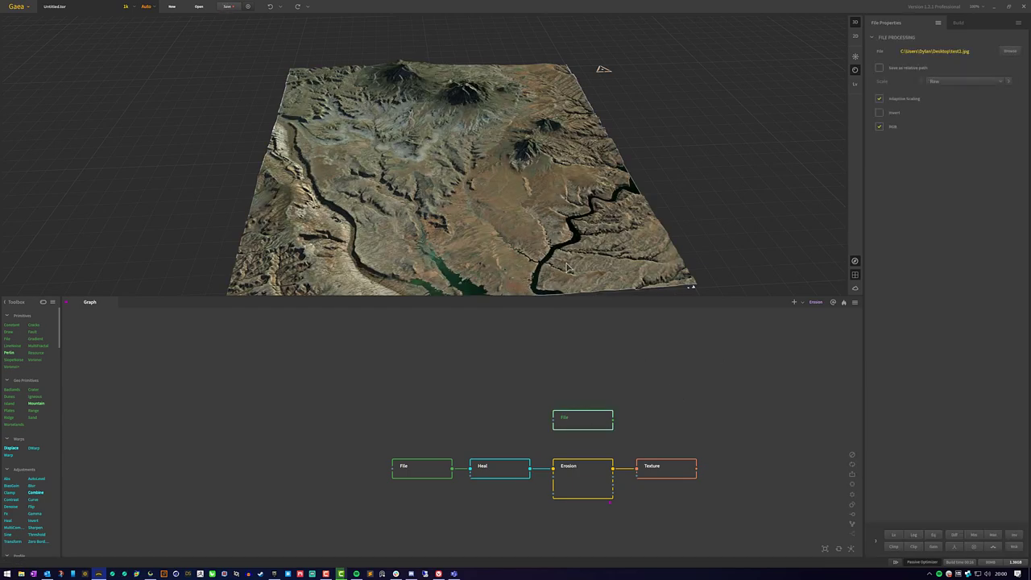
mouse_move(525, 208)
left_mouse_down()
mouse_move(508, 206)
mouse_move(524, 206)
left_mouse_up()
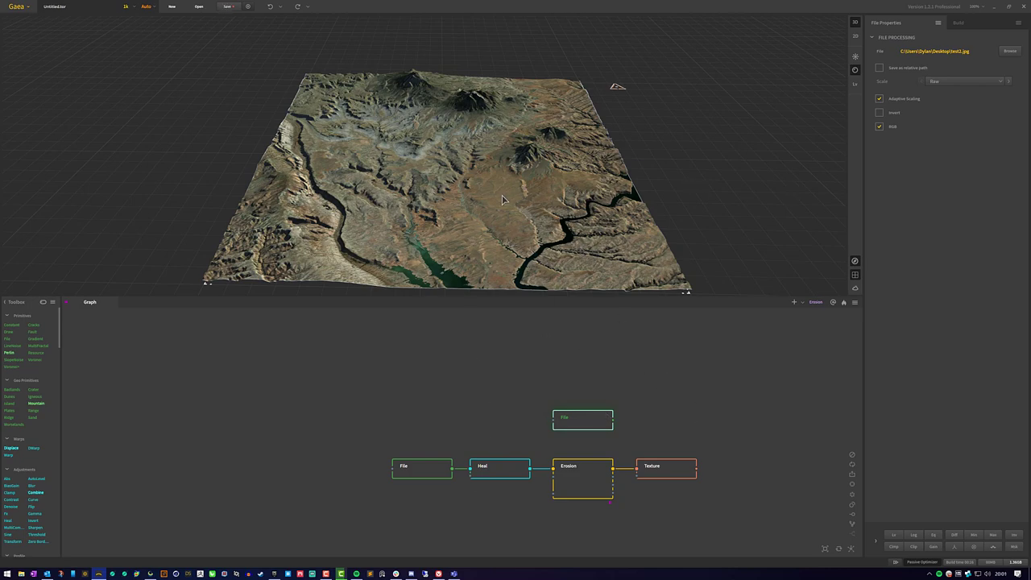
left_click_drag(502, 199, 506, 200)
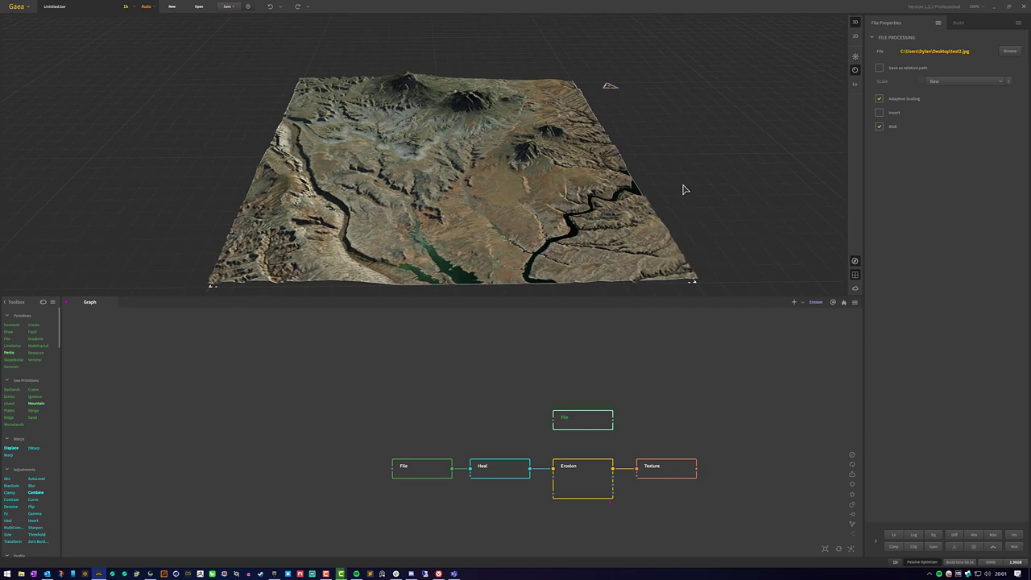
left_click_drag(488, 197, 466, 148)
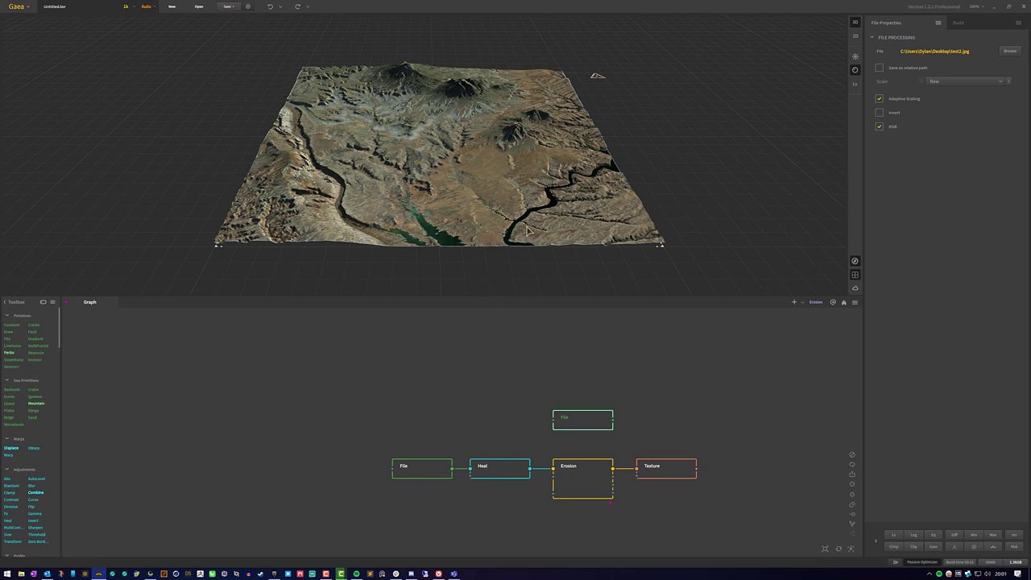
left_click_drag(559, 428, 663, 431)
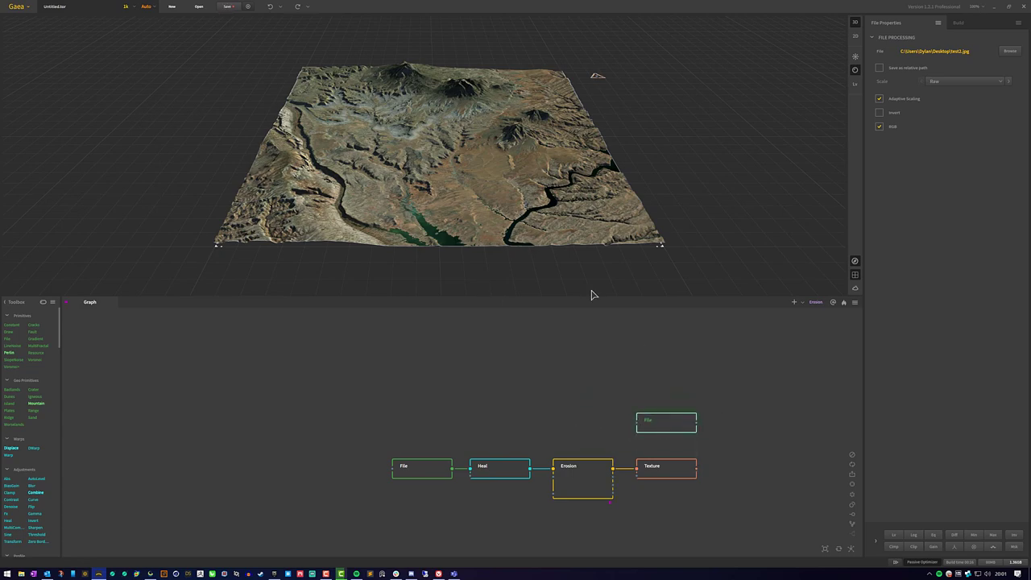
mouse_move(444, 132)
left_mouse_down()
mouse_move(447, 149)
mouse_move(446, 118)
left_mouse_up()
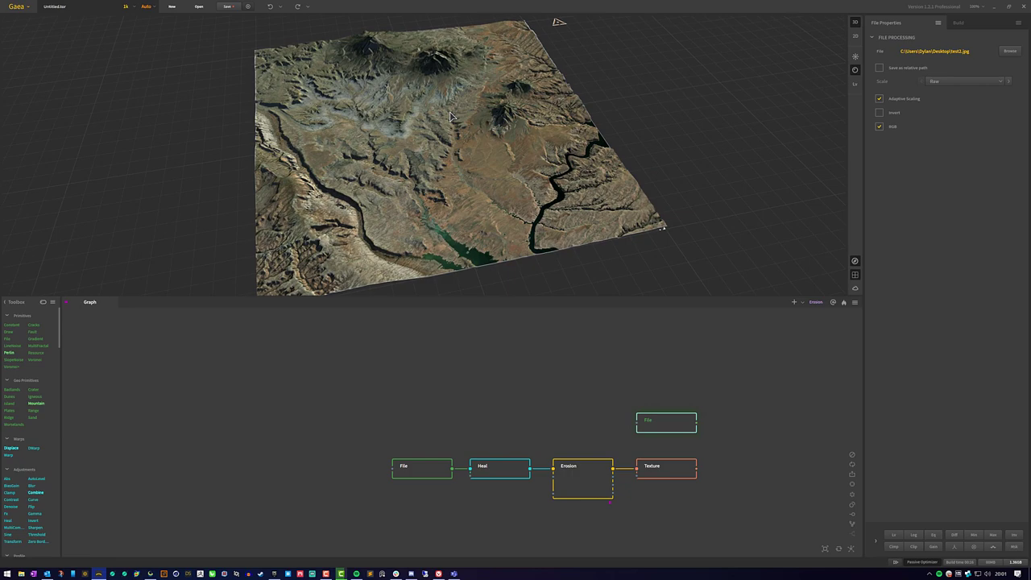